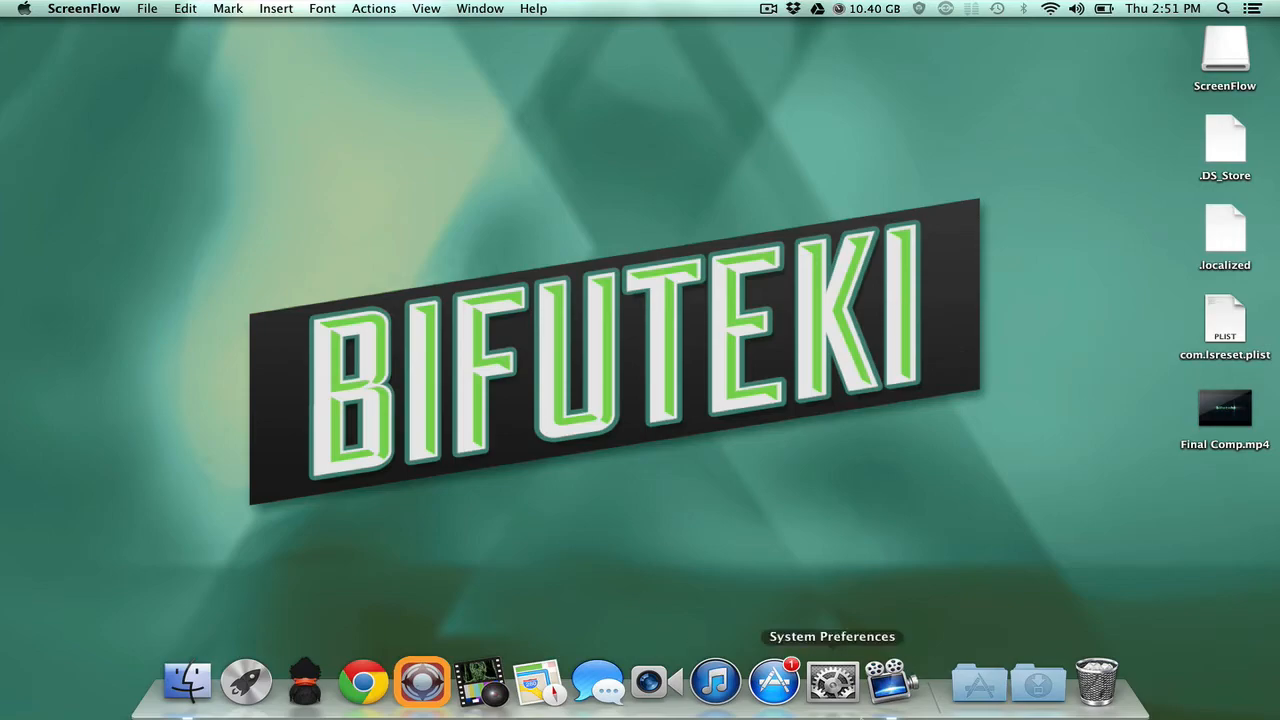
Launch Chrome, go to the OBS project website and download the OS X 10.8+ installer.
click(985, 700)
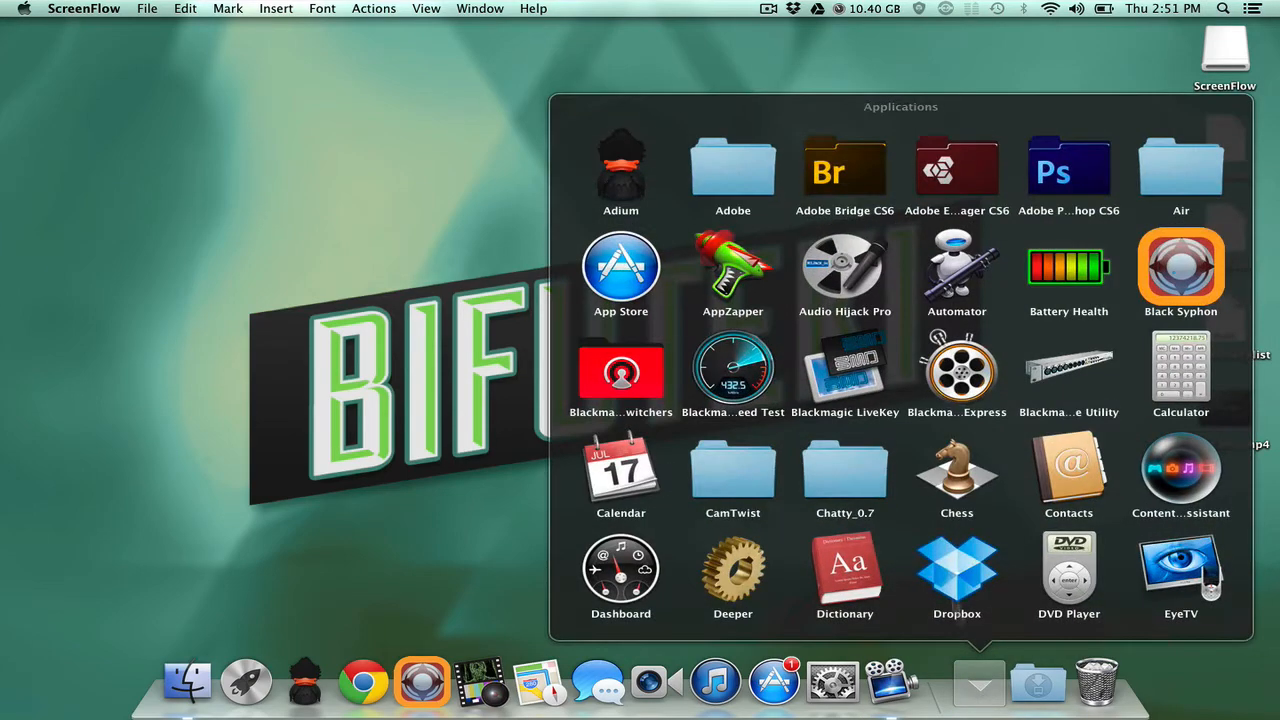
scroll(945, 575, down, 5)
scroll(945, 575, down, 5)
scroll(1010, 412, up, 10)
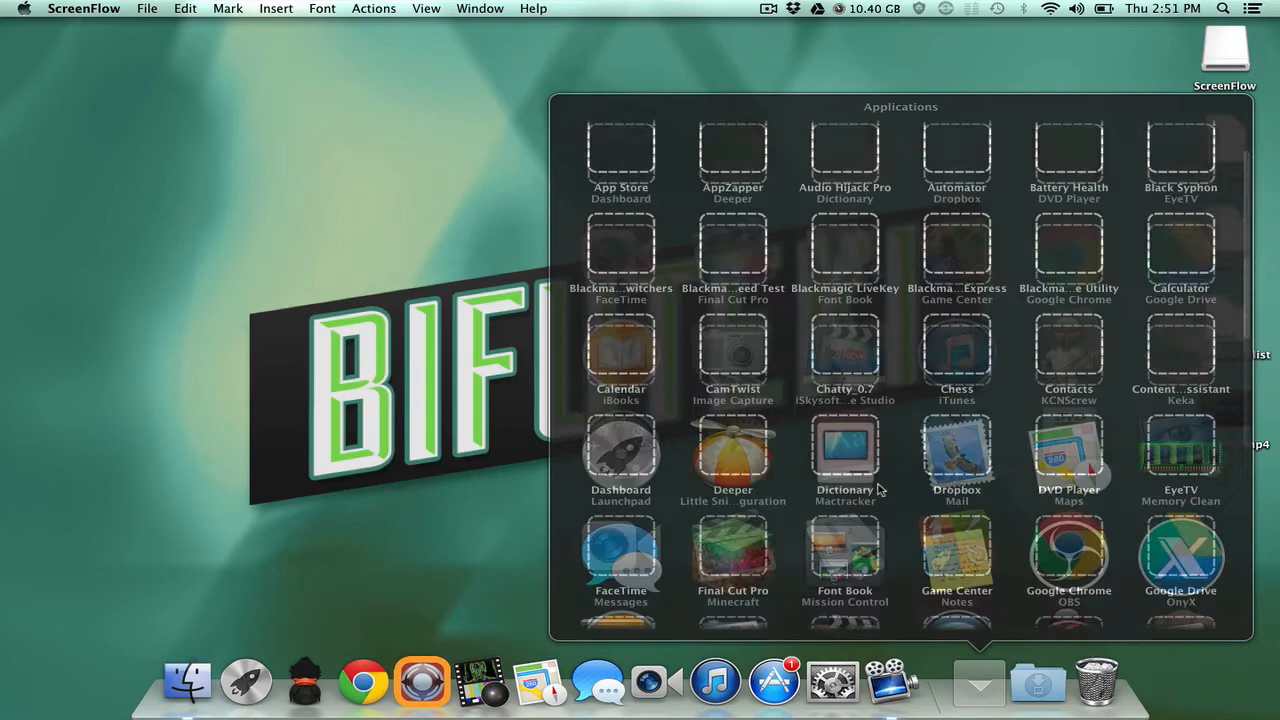
click(490, 443)
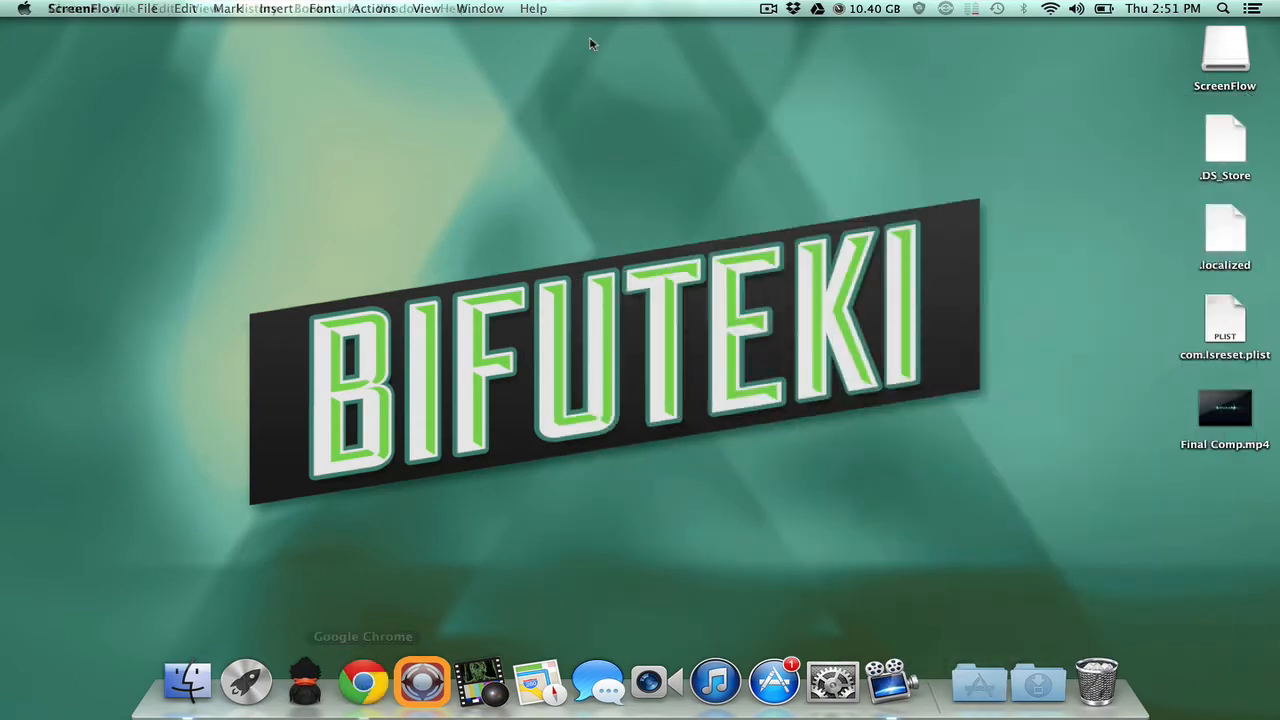
click(364, 683)
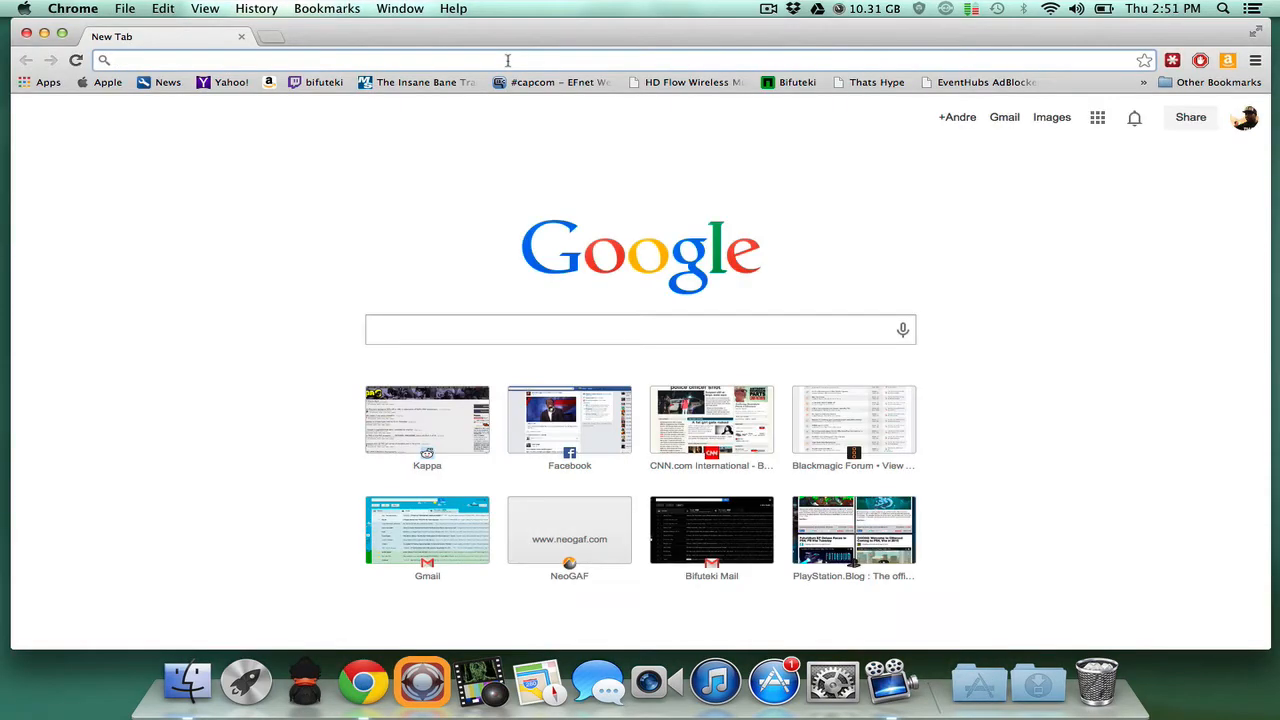
text(obs)
key(Return)
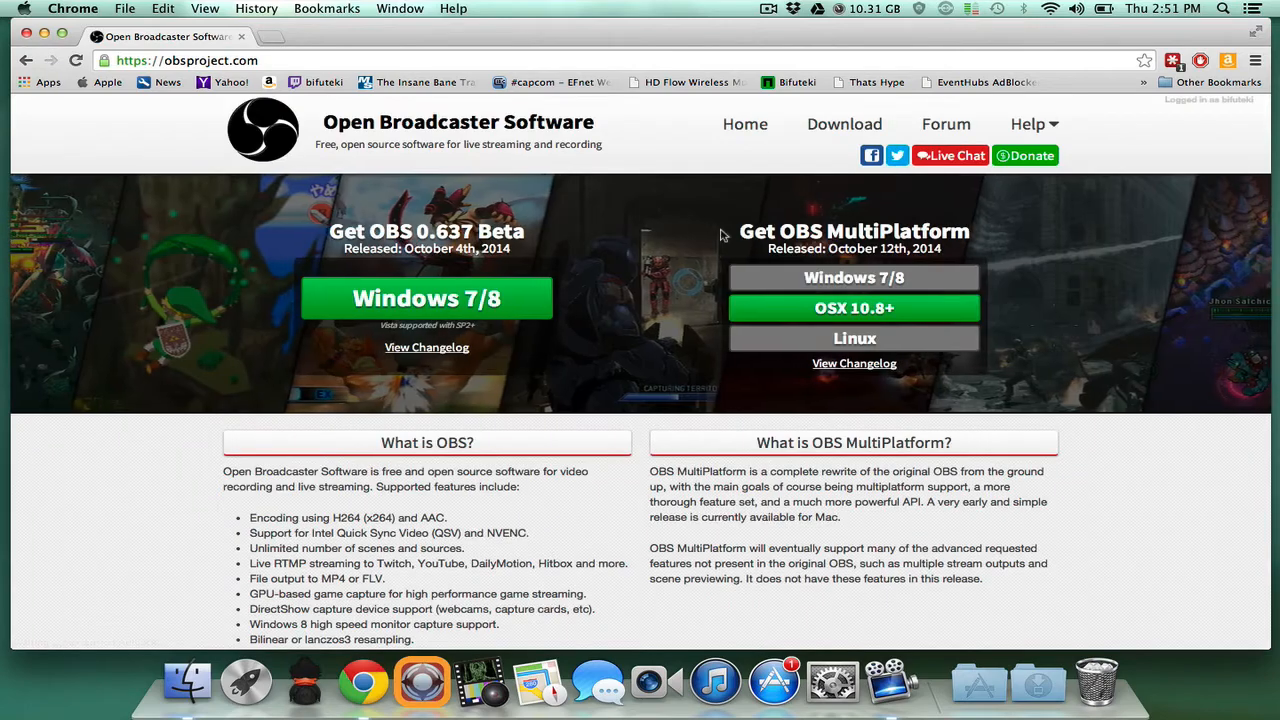
click(830, 318)
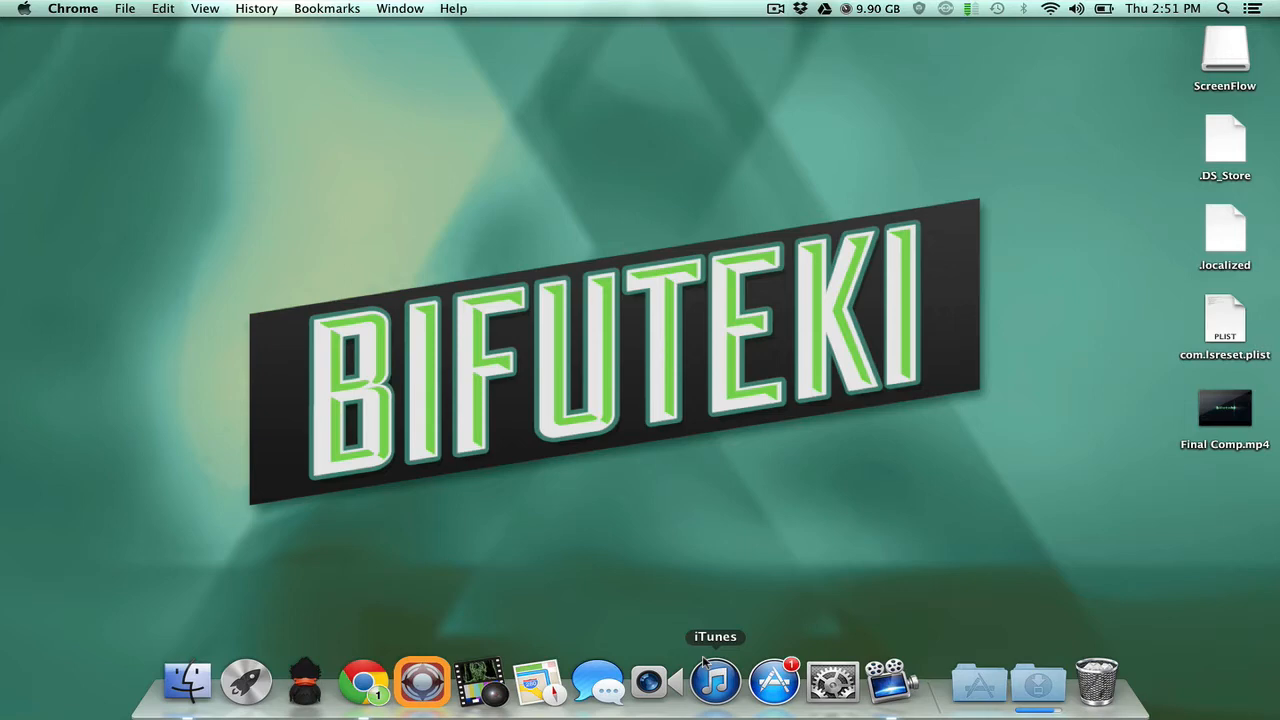
Eject the ScreenFlow disk image and dismiss the Downloads folder options.
mouse_move(1225, 52)
mouse_down()
mouse_move(1100, 688)
mouse_move(1125, 685)
mouse_up()
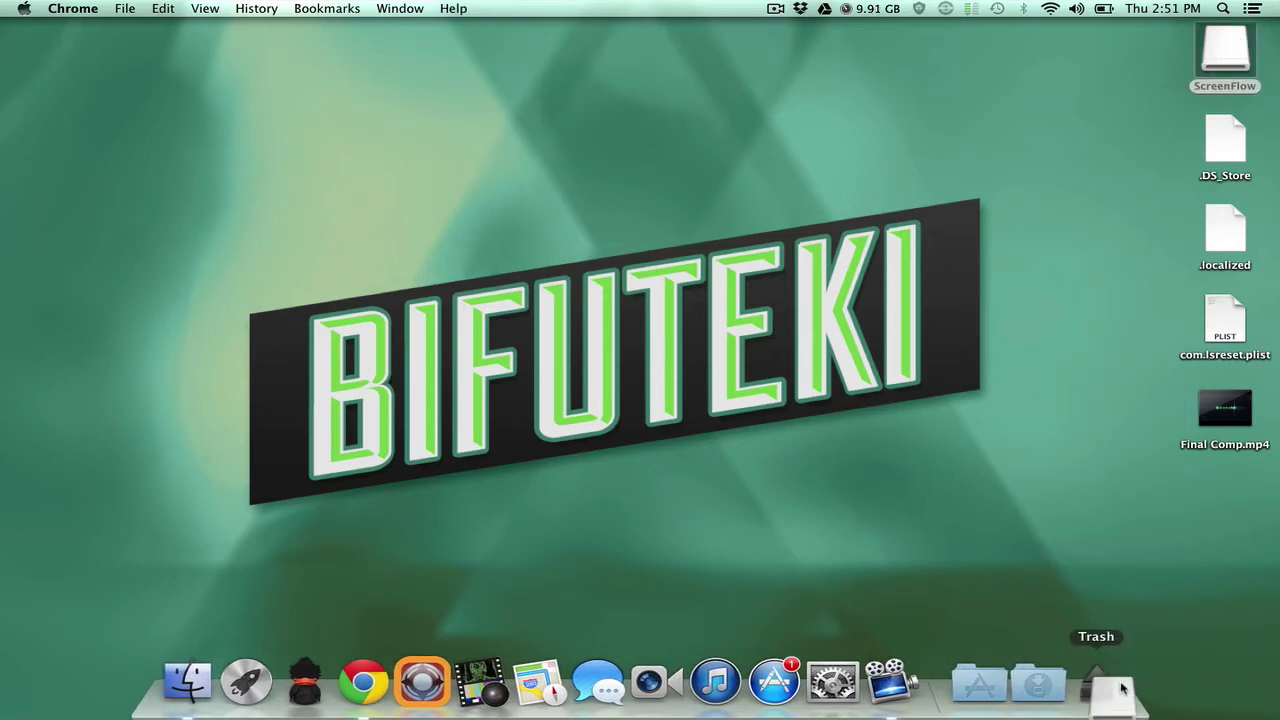
right_click(1038, 684)
click(1060, 628)
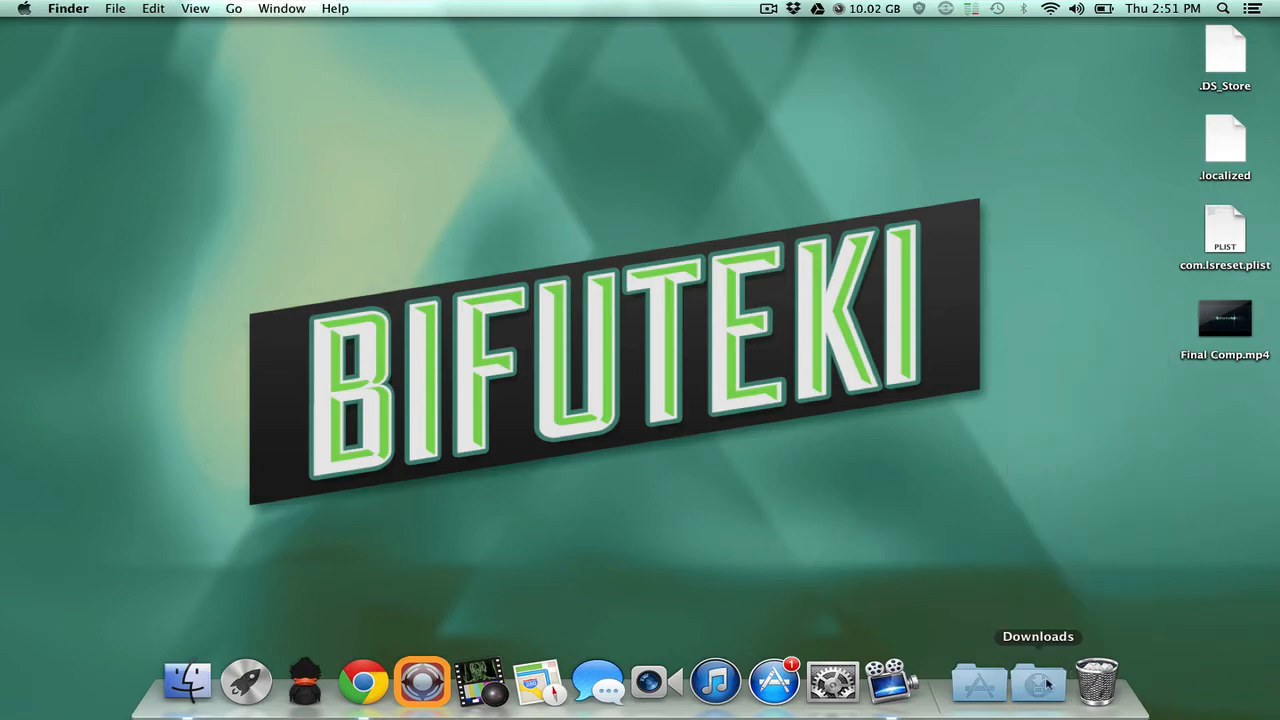
Launch OBS from the Applications stack and accept its license agreement.
click(980, 684)
scroll(946, 400, down, 10)
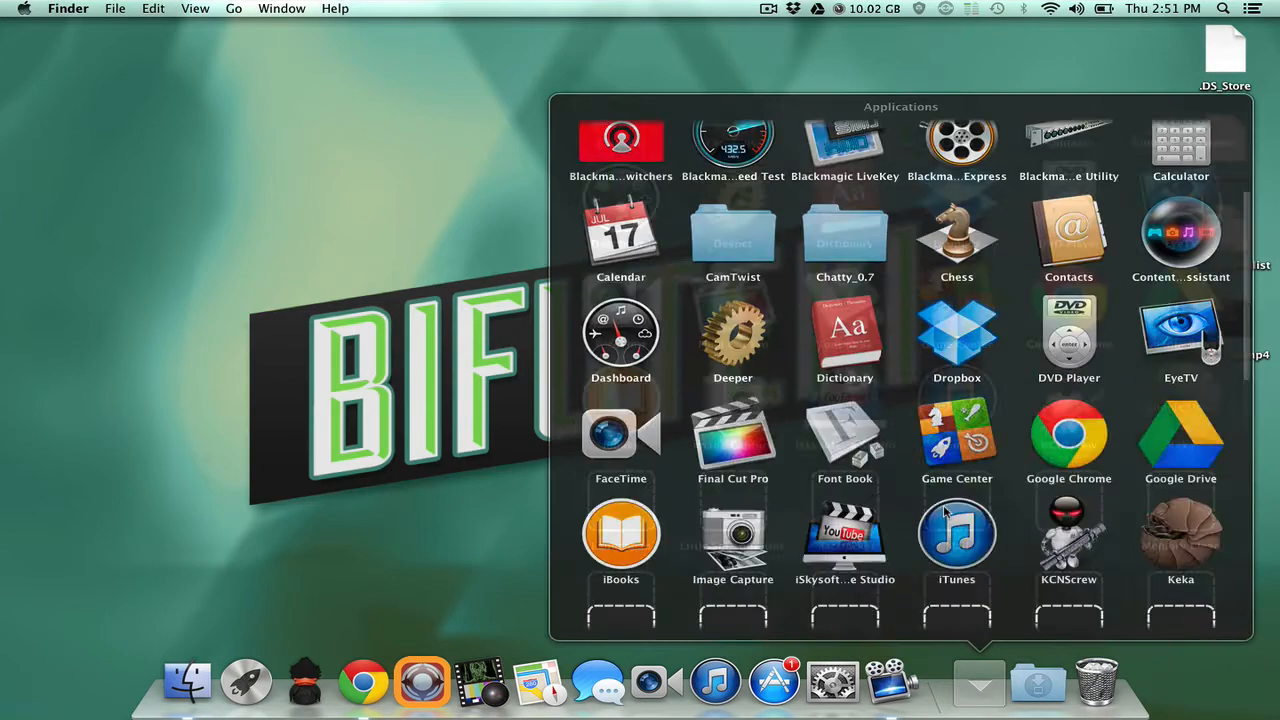
scroll(946, 500, down, 10)
scroll(946, 450, up, 10)
scroll(946, 400, up, 5)
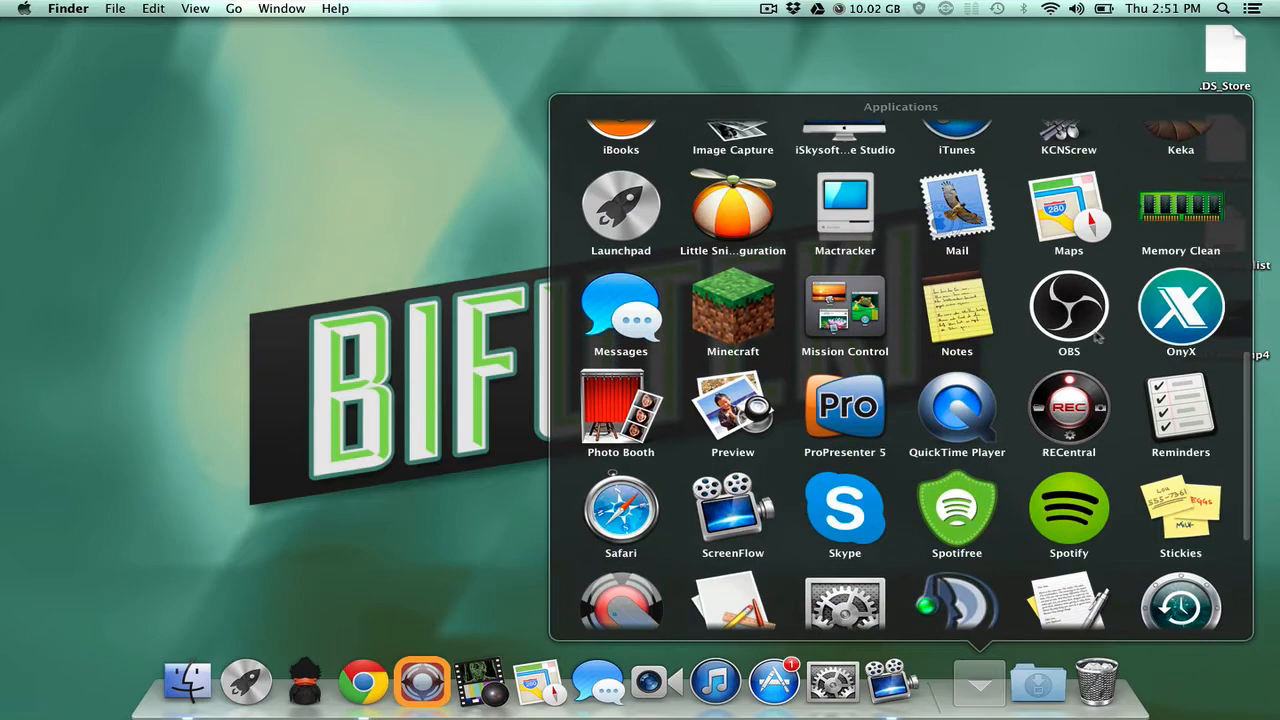
click(1078, 325)
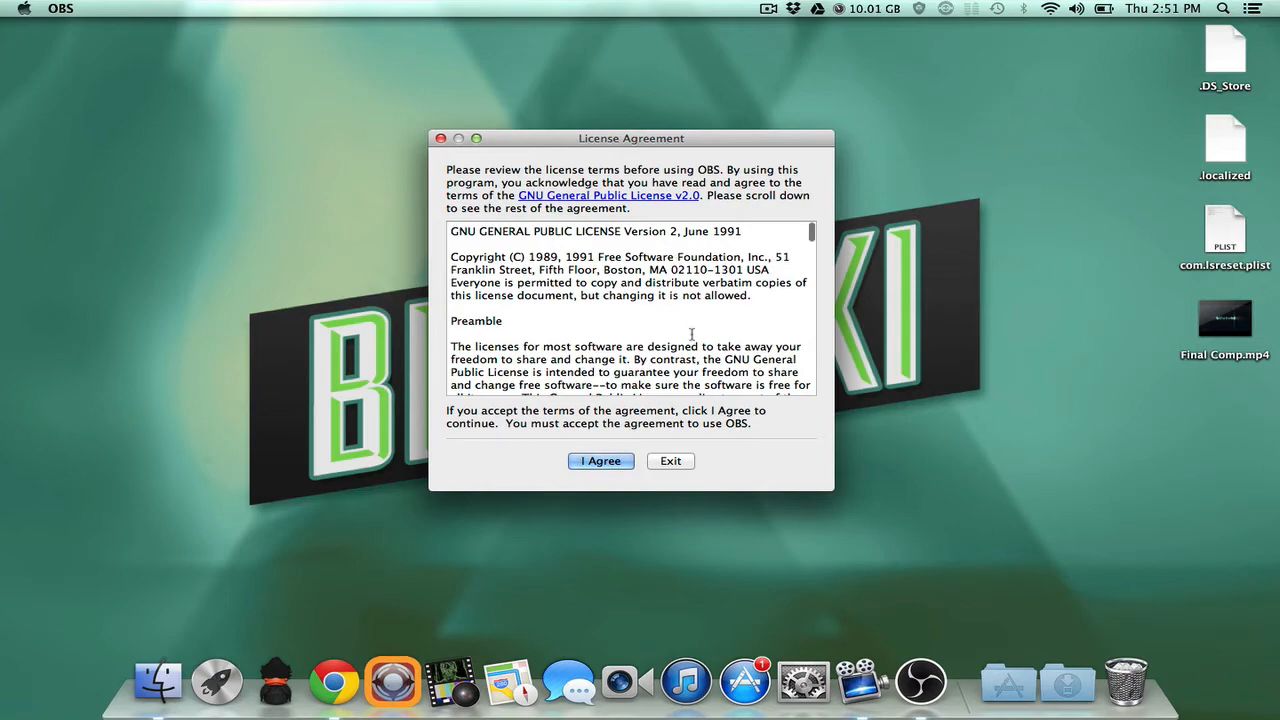
scroll(694, 332, down, 1)
scroll(694, 332, down, 2)
scroll(694, 332, down, 2)
scroll(694, 332, down, 2)
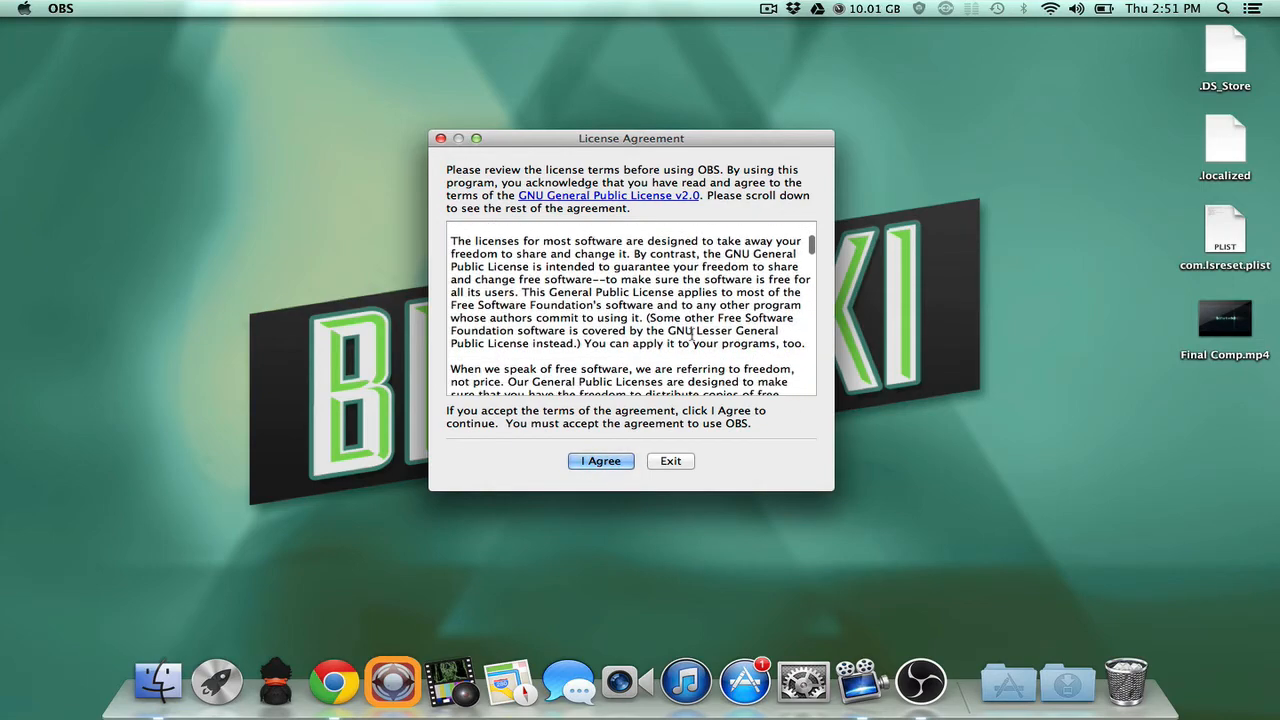
scroll(694, 332, down, 2)
scroll(694, 332, down, 5)
scroll(694, 332, down, 8)
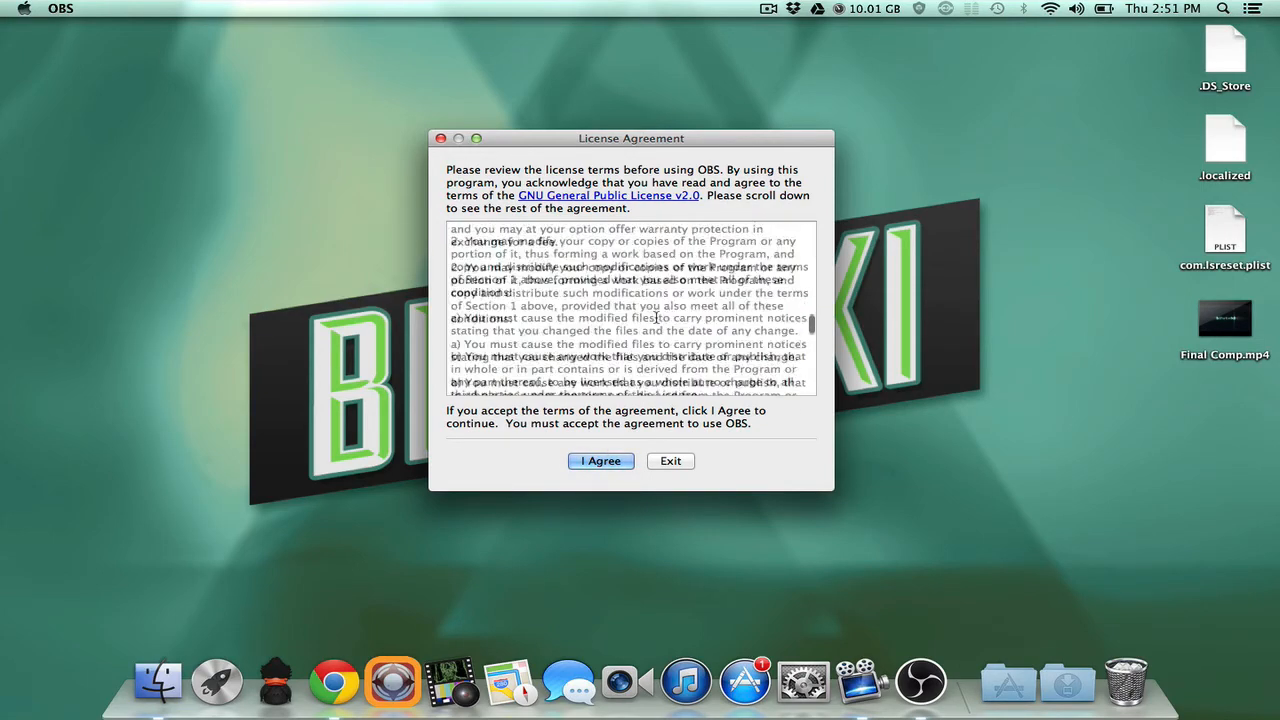
scroll(650, 380, down, 5)
click(600, 460)
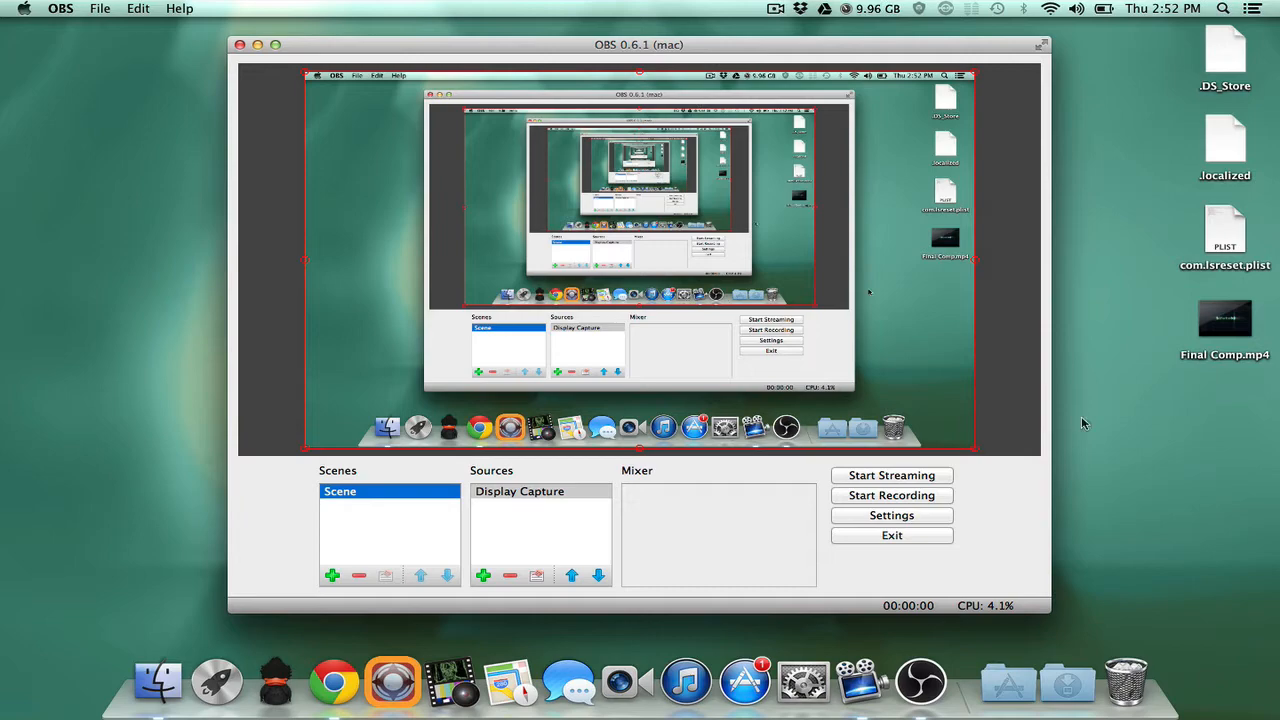
Remove the default Display Capture source from the scene and confirm the deletion.
mouse_move(976, 452)
mouse_down()
mouse_move(800, 350)
mouse_move(972, 444)
mouse_move(970, 432)
mouse_up()
click(496, 492)
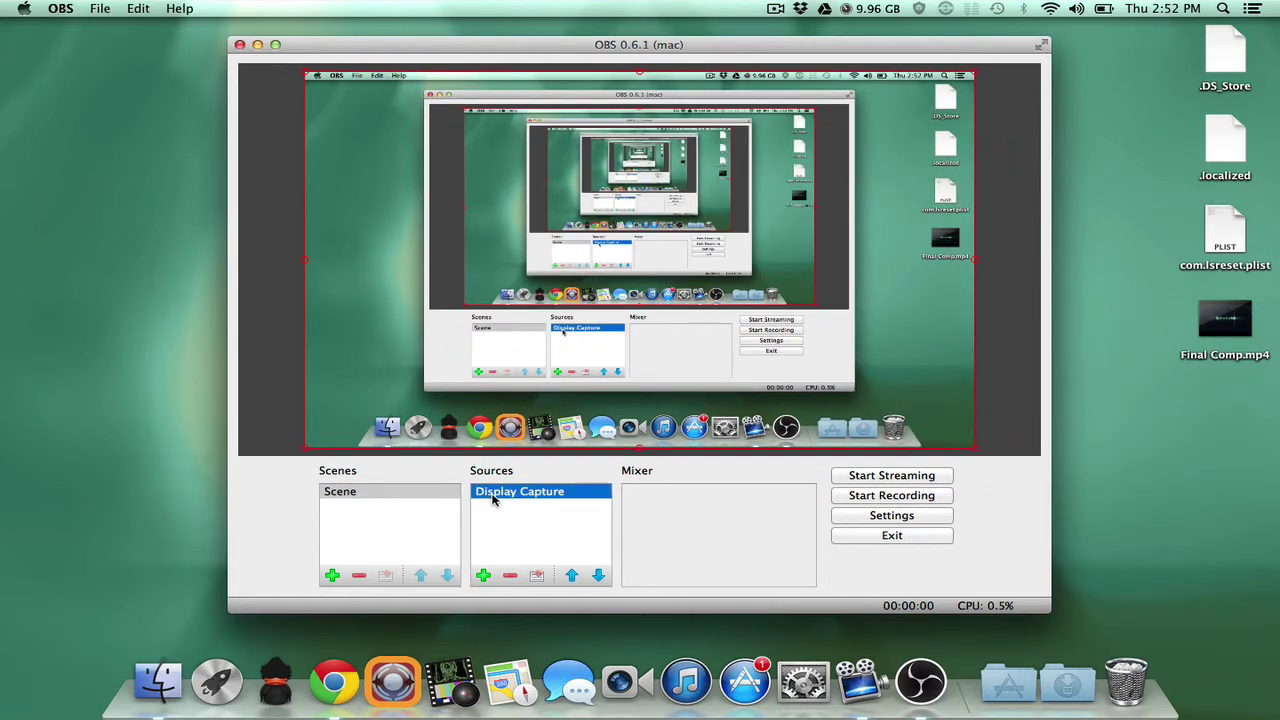
click(510, 575)
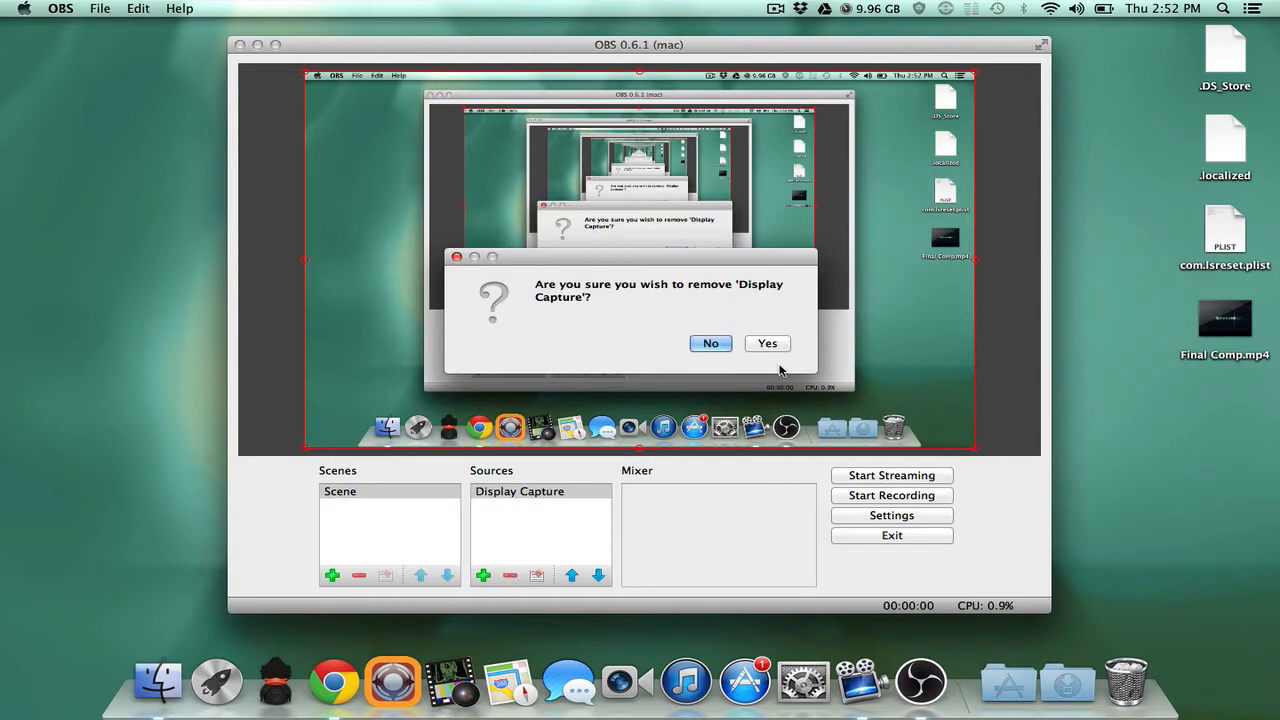
click(768, 344)
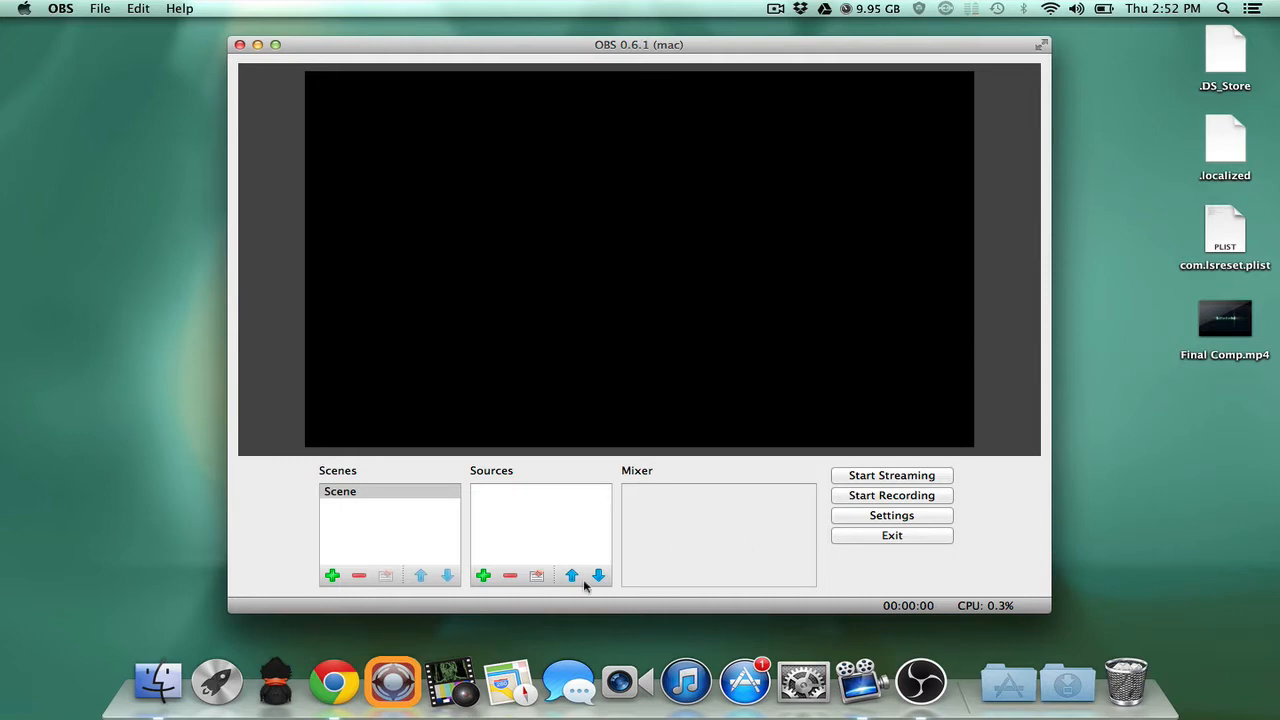
click(483, 575)
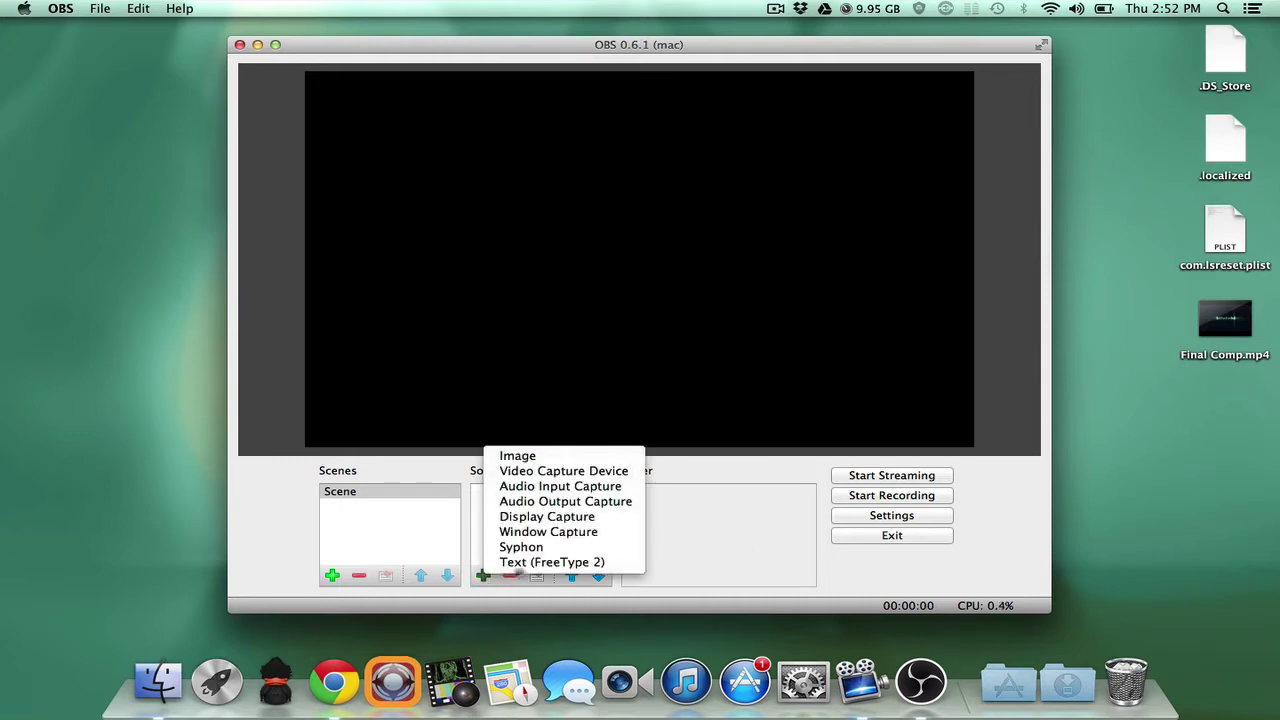
click(560, 471)
click(731, 281)
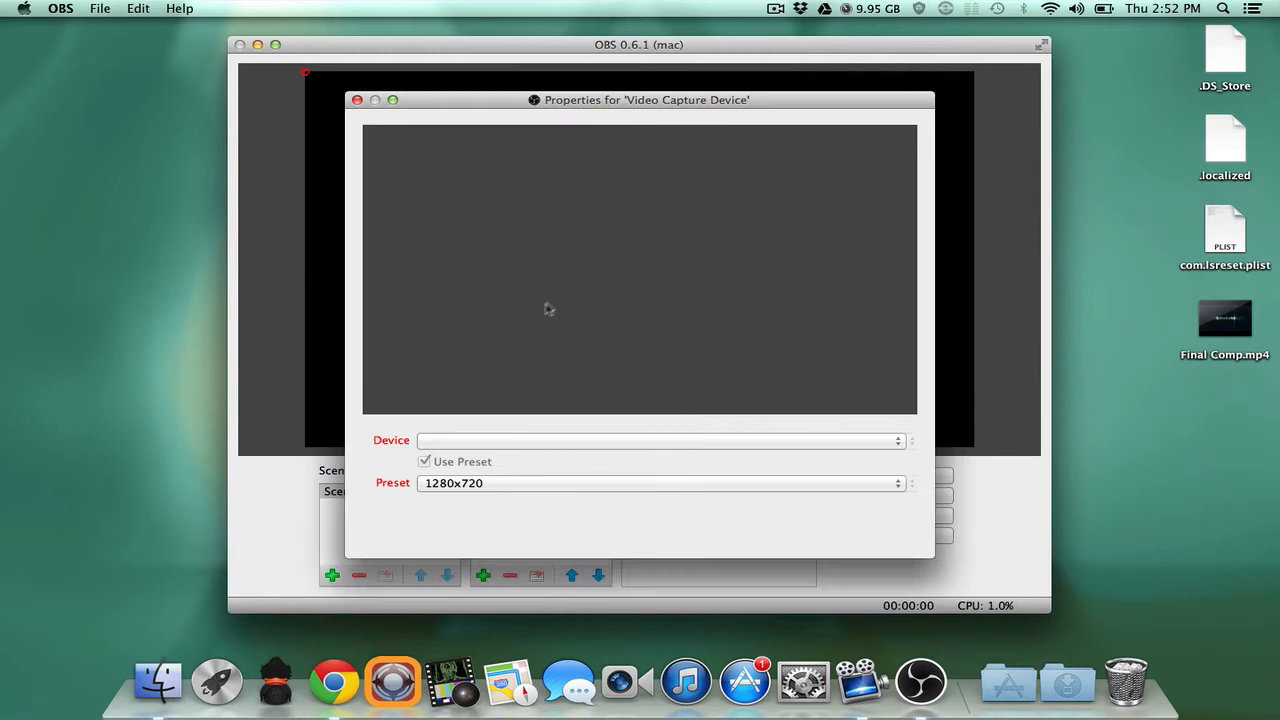
click(530, 441)
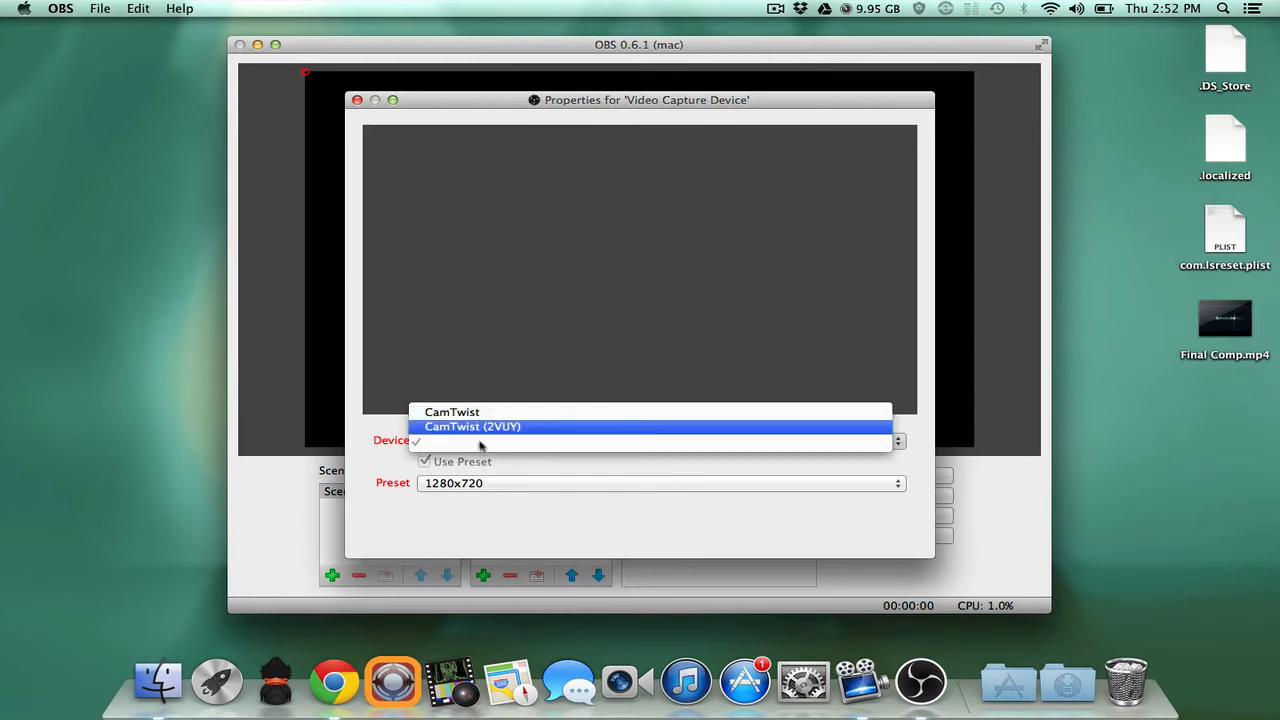
click(463, 335)
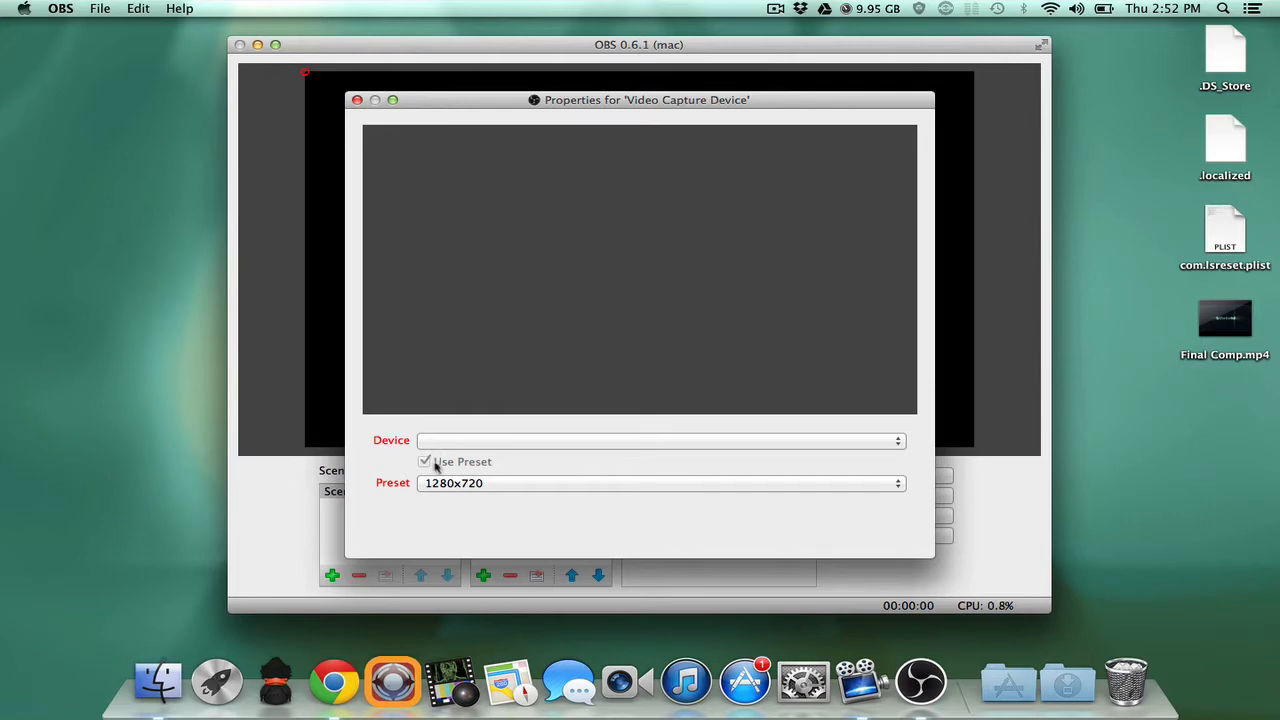
click(357, 100)
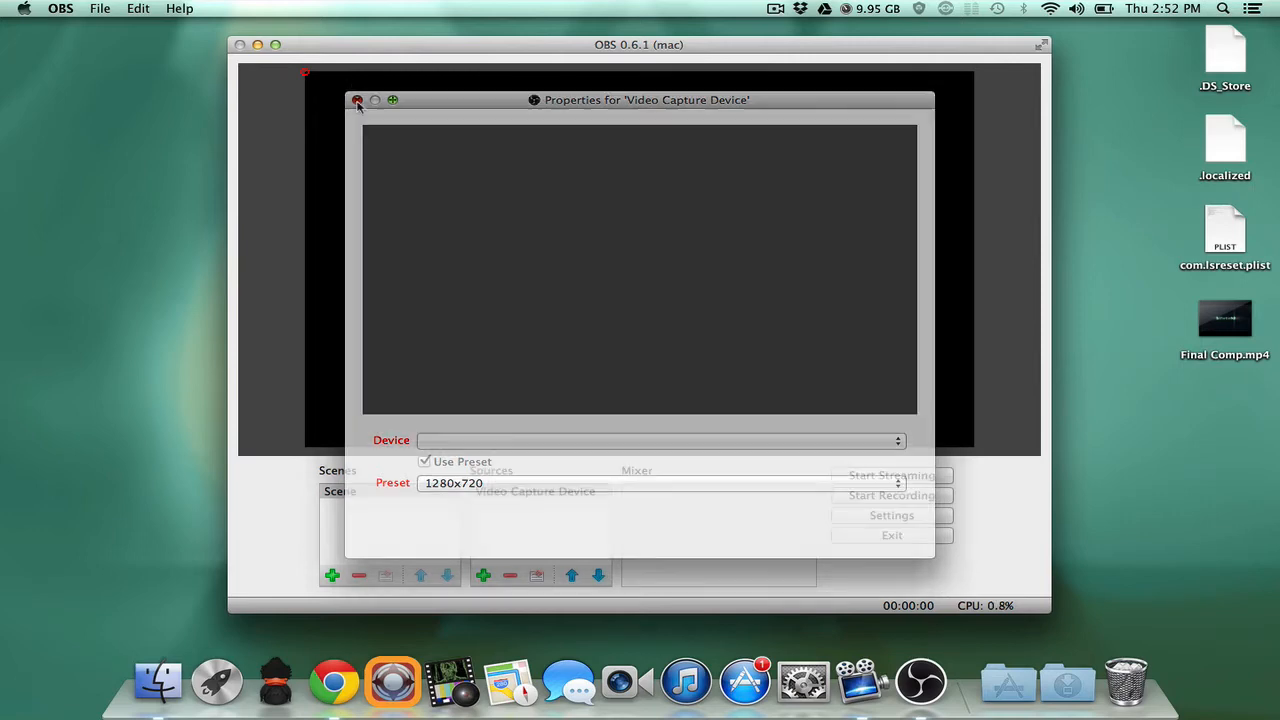
click(510, 575)
click(768, 343)
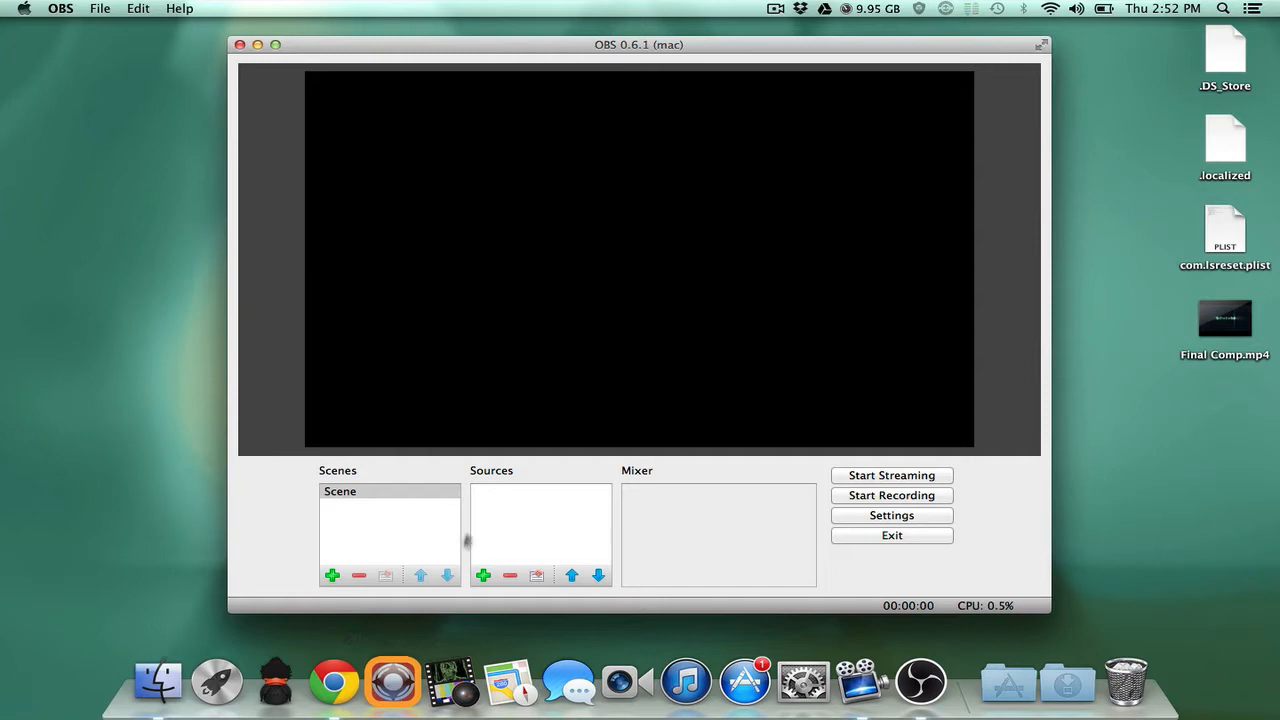
Launch Black Syphon, select Intensity Shuttle Thunderbolt, run it at HD 720p 59.94, then disable it.
click(393, 683)
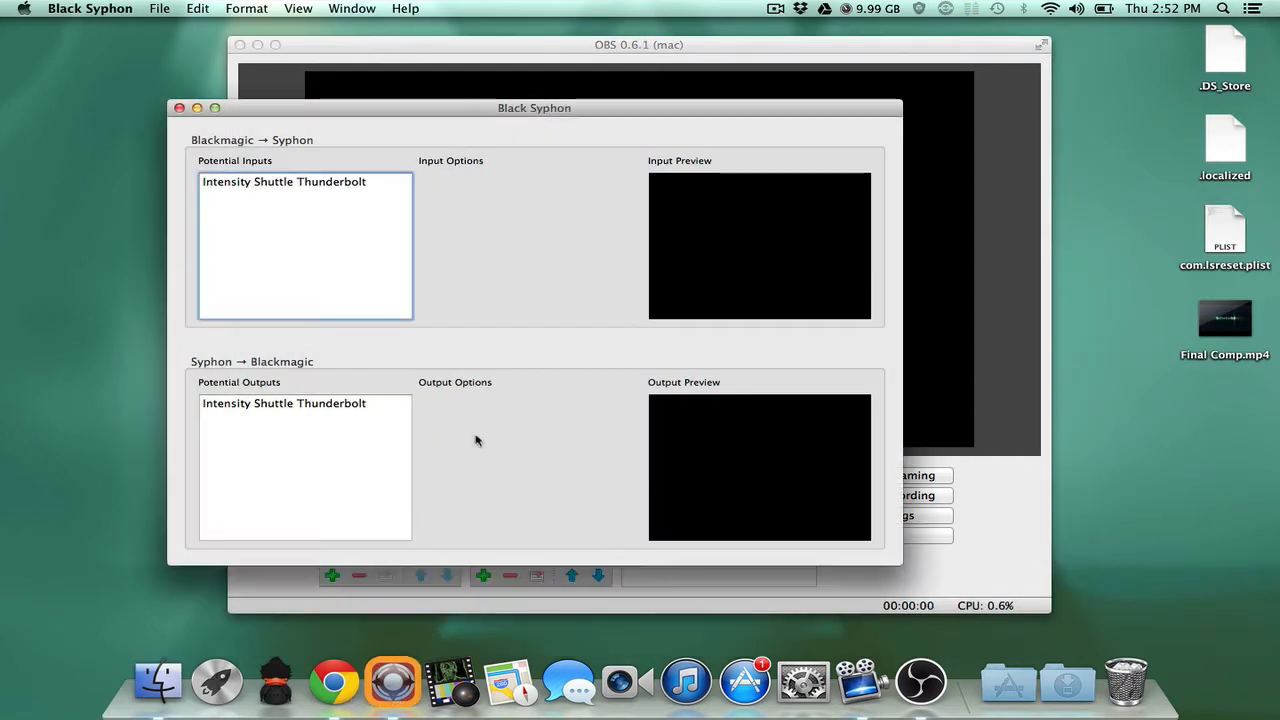
click(380, 181)
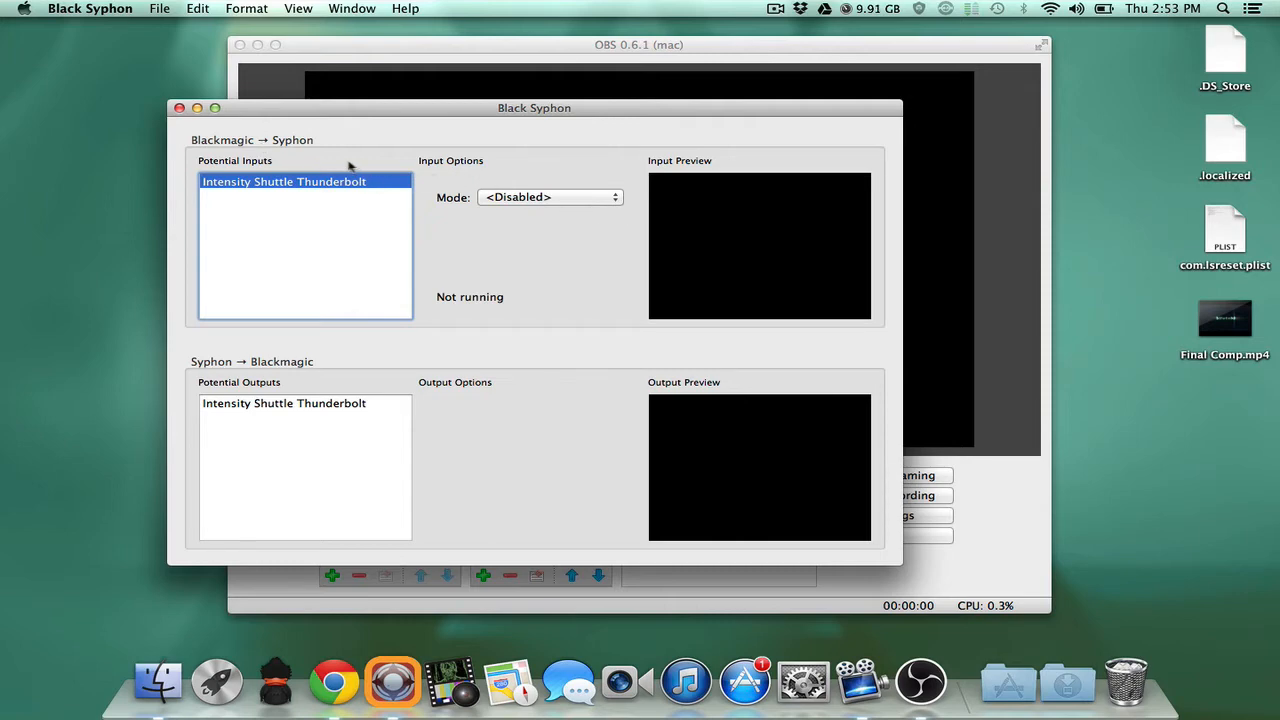
click(520, 197)
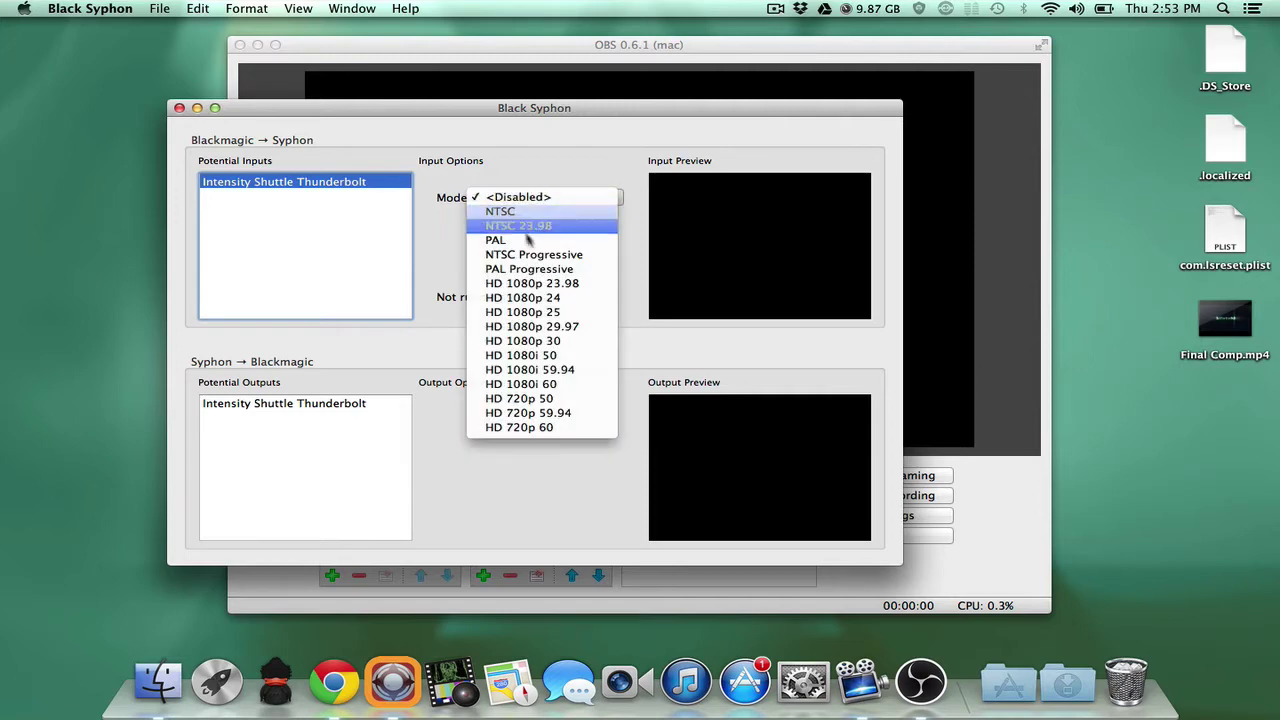
click(528, 412)
click(535, 197)
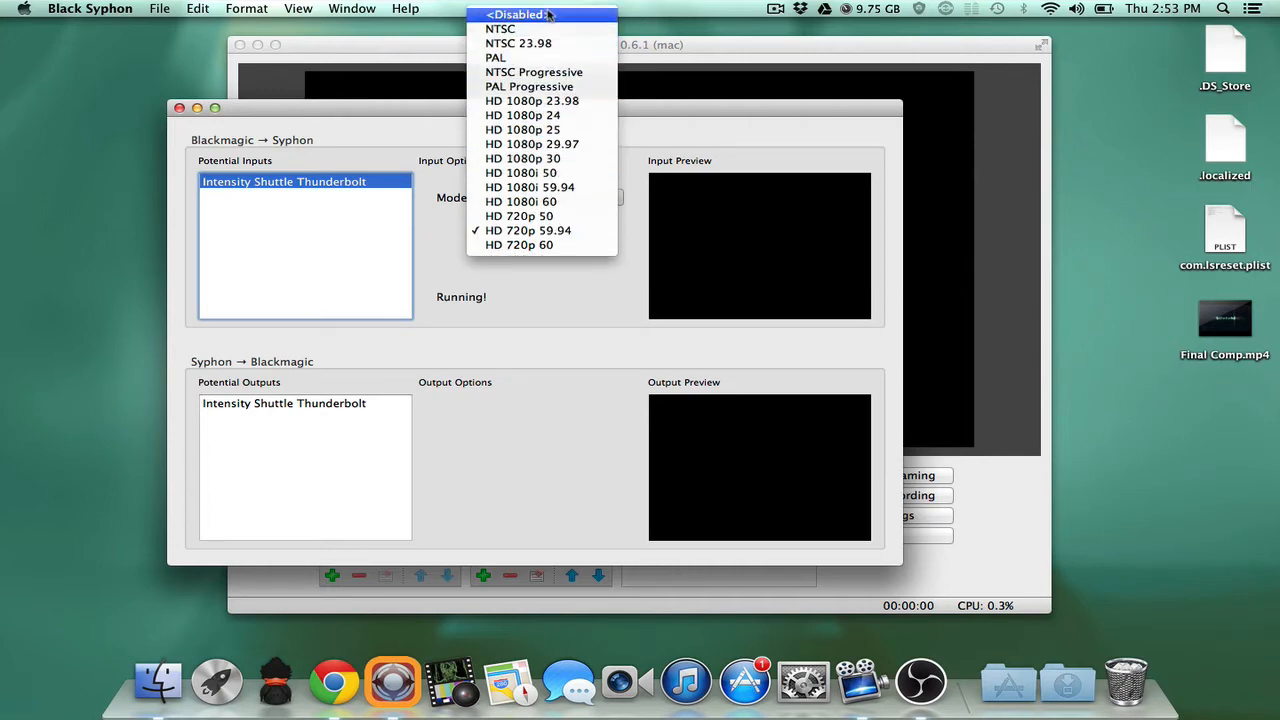
click(548, 14)
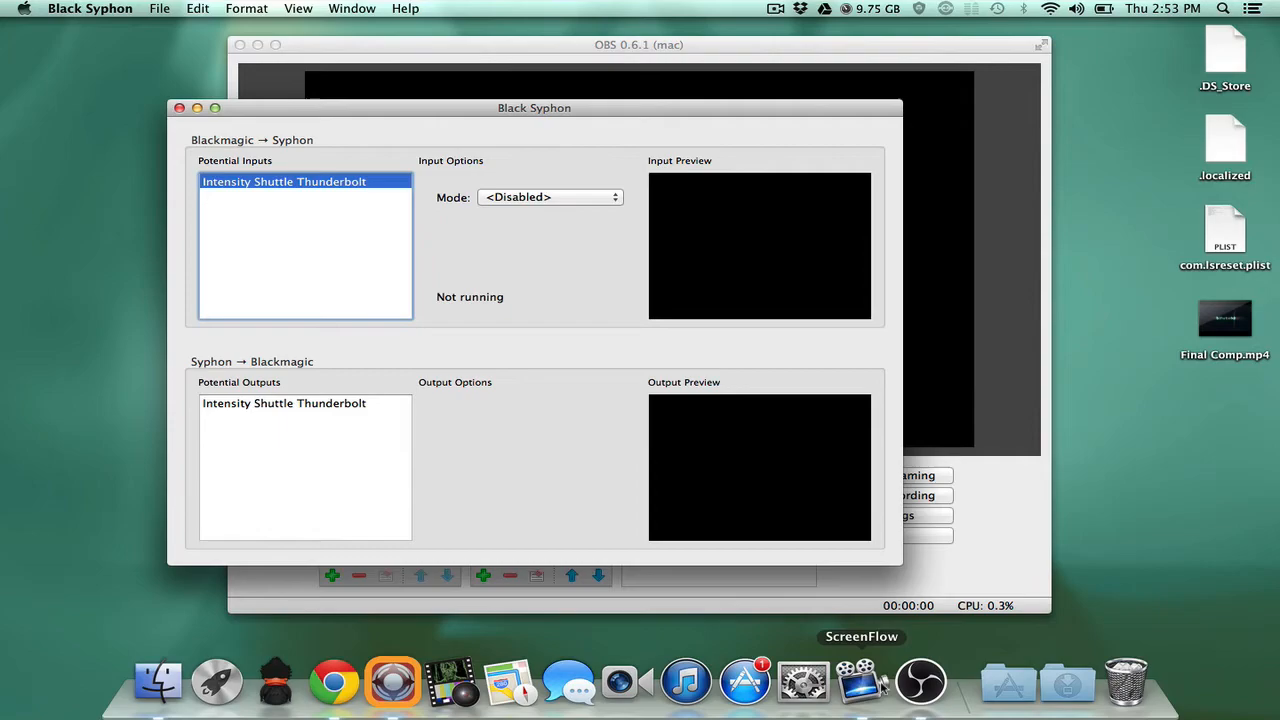
Launch RECentral, mute its capture preview, then quit it to free the capture device.
click(1008, 684)
scroll(910, 500, down, 10)
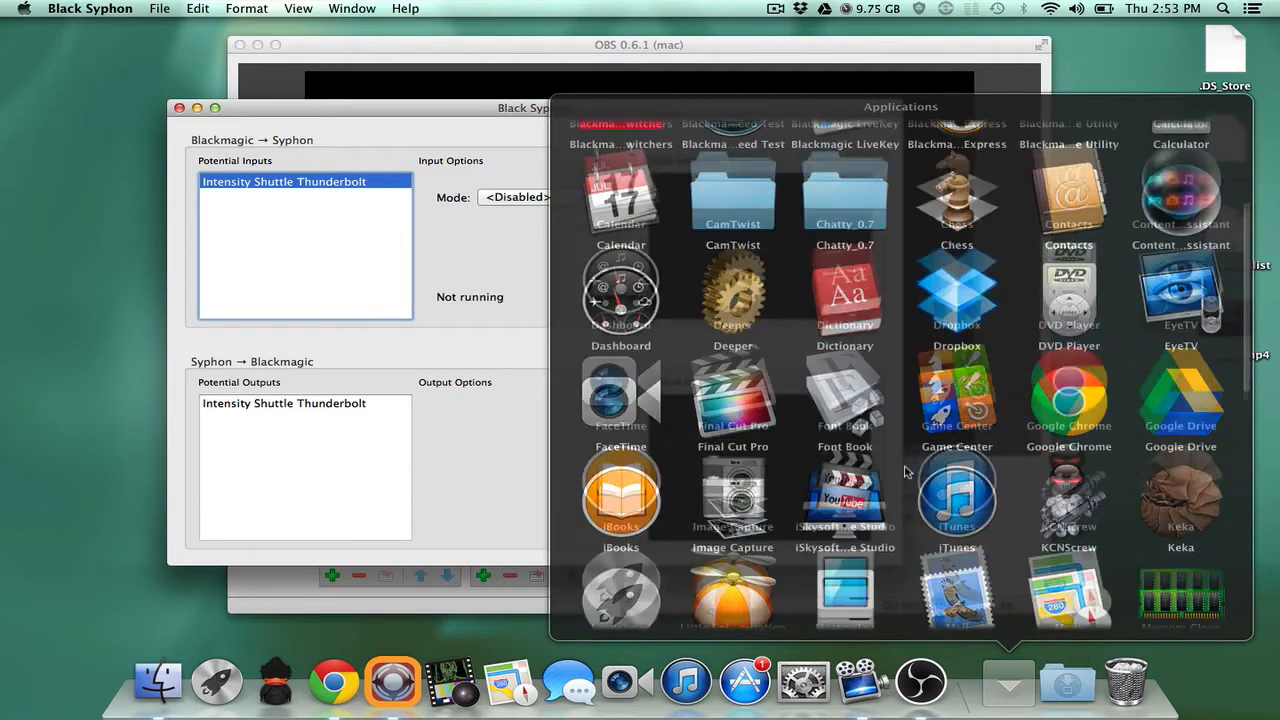
scroll(910, 480, down, 10)
scroll(903, 470, down, 5)
scroll(903, 470, down, 5)
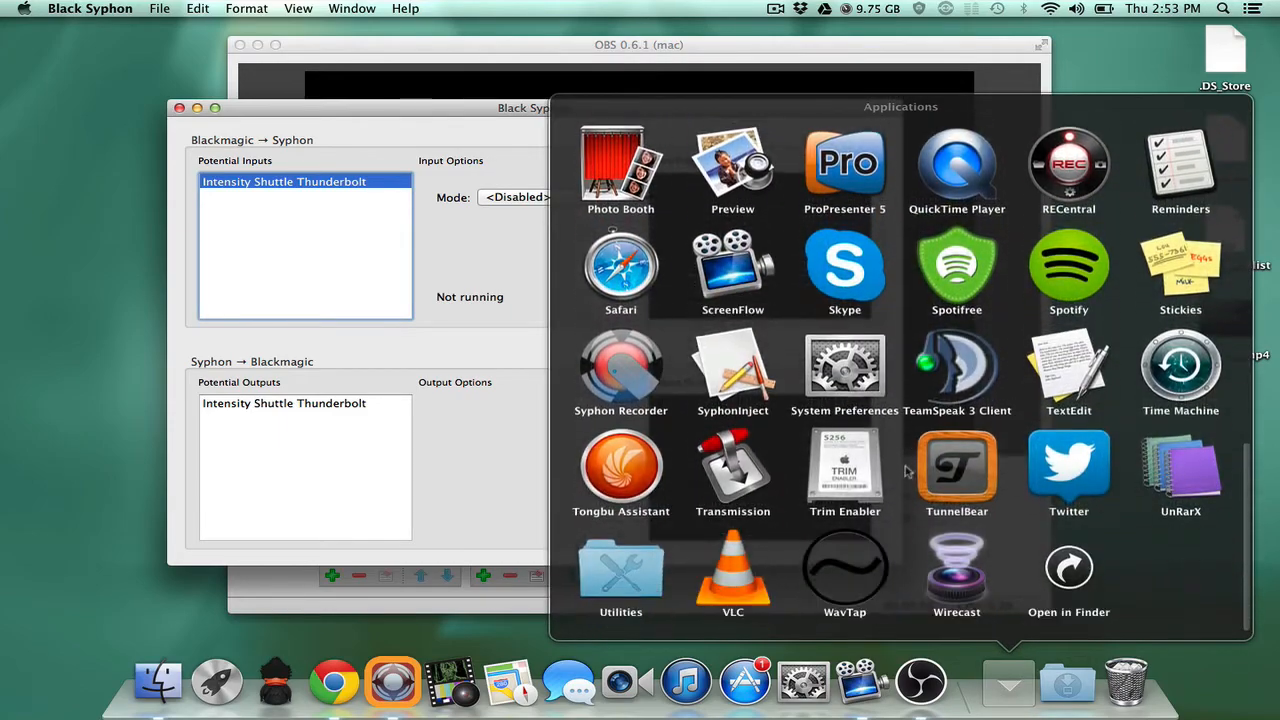
click(1068, 175)
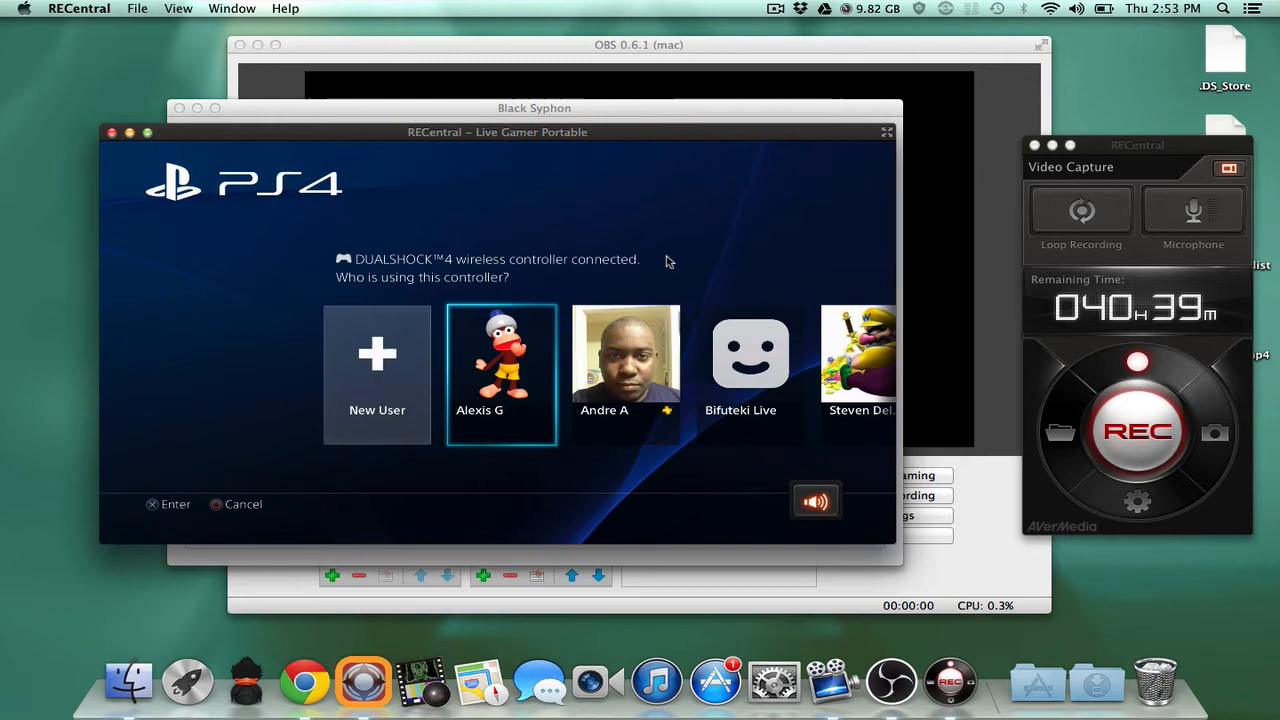
click(815, 501)
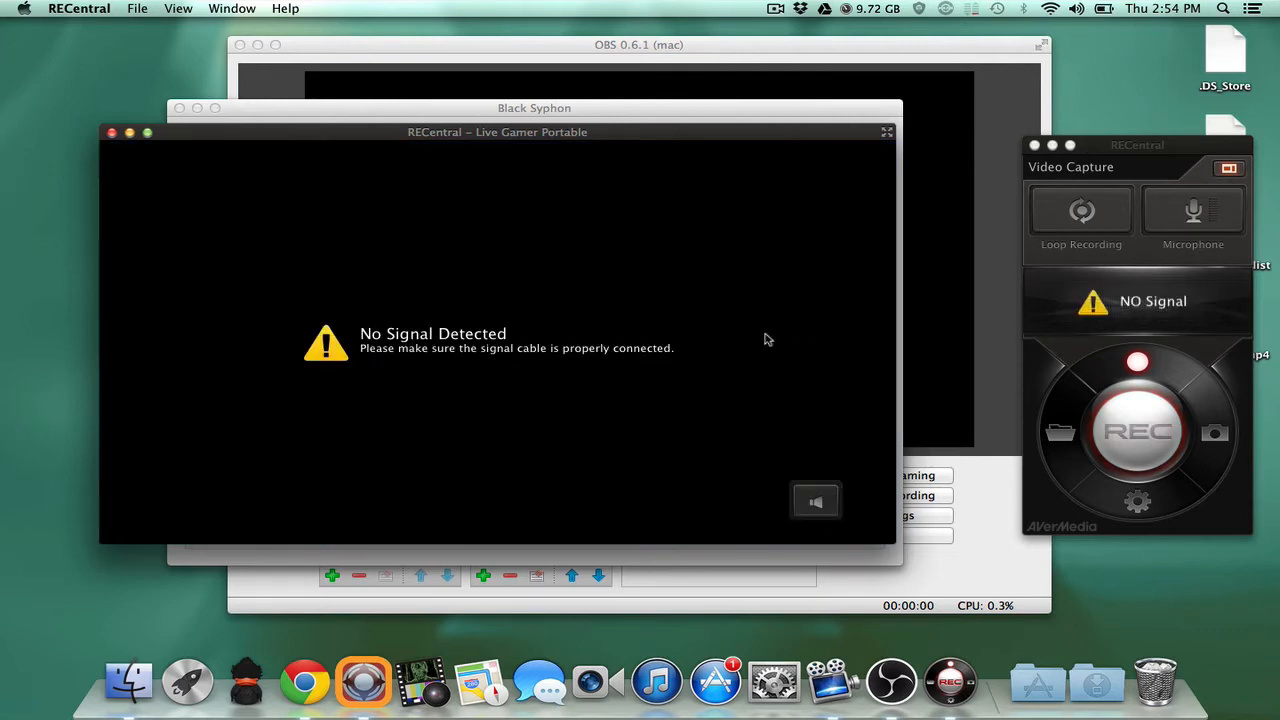
key(super+comma)
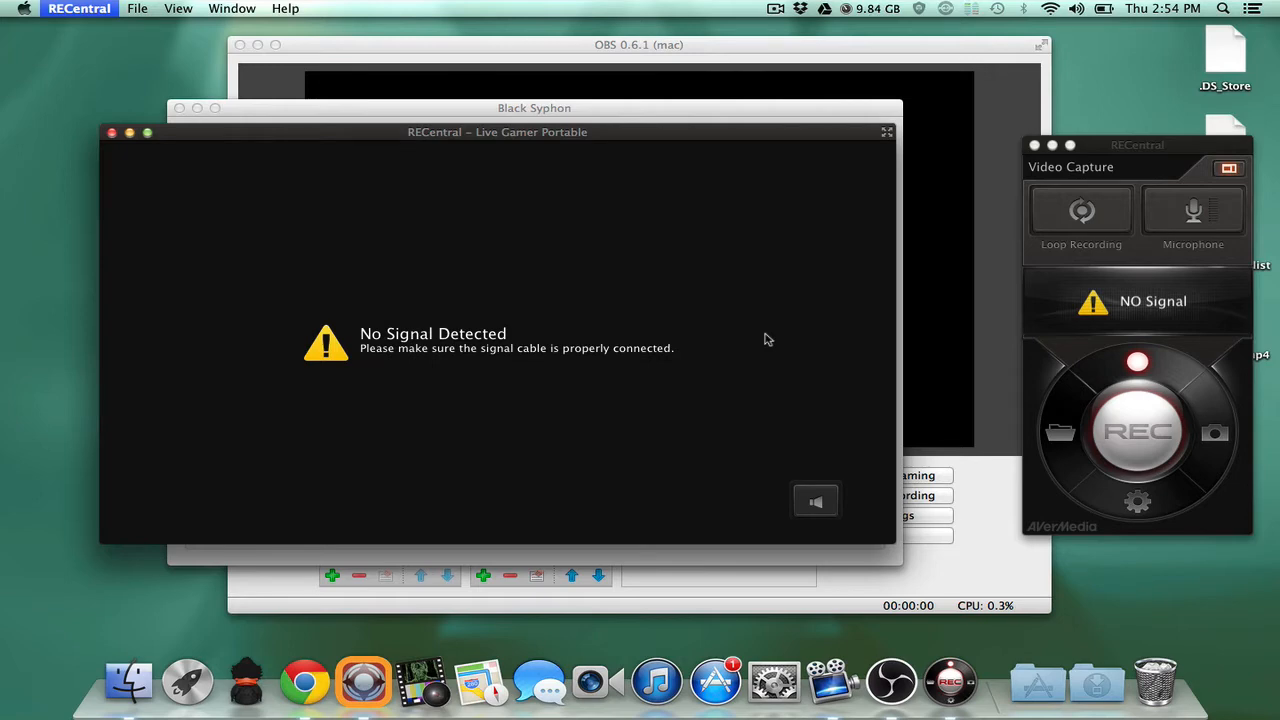
key(super+q)
Set Black Syphon's Intensity Shuttle input to HD 720p 59.94 and bring OBS to the front.
click(583, 127)
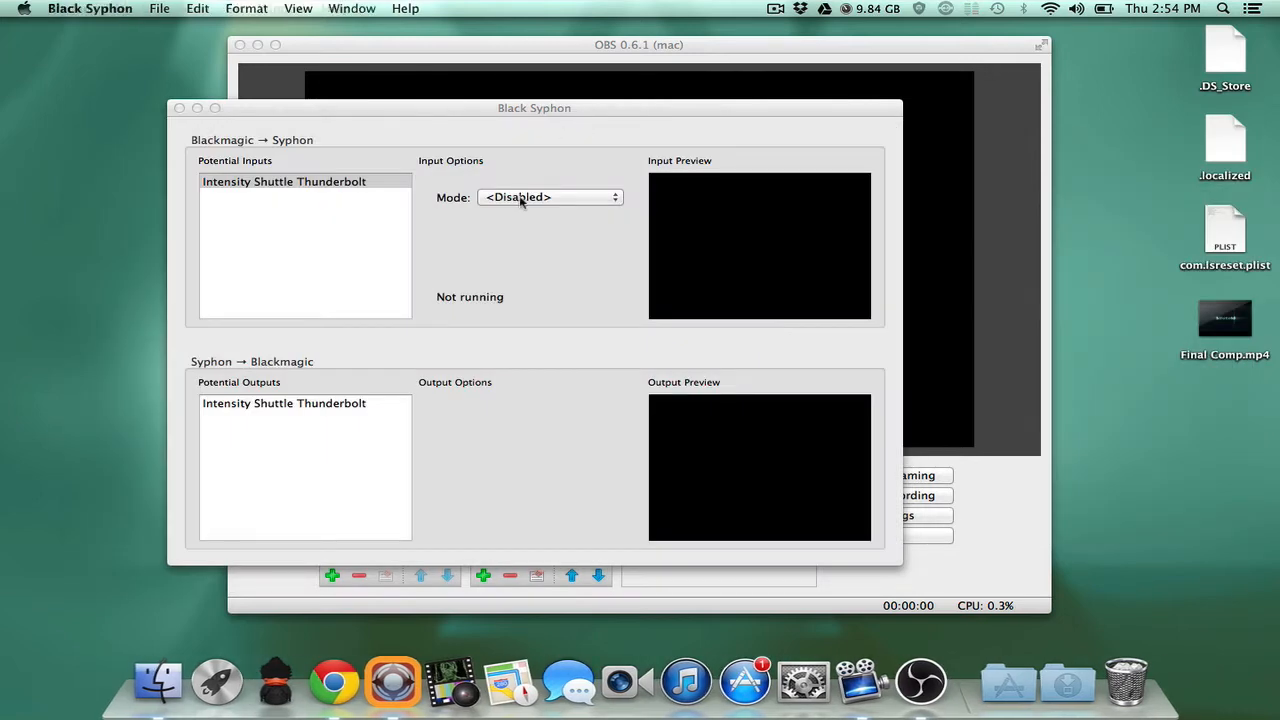
click(550, 197)
click(490, 417)
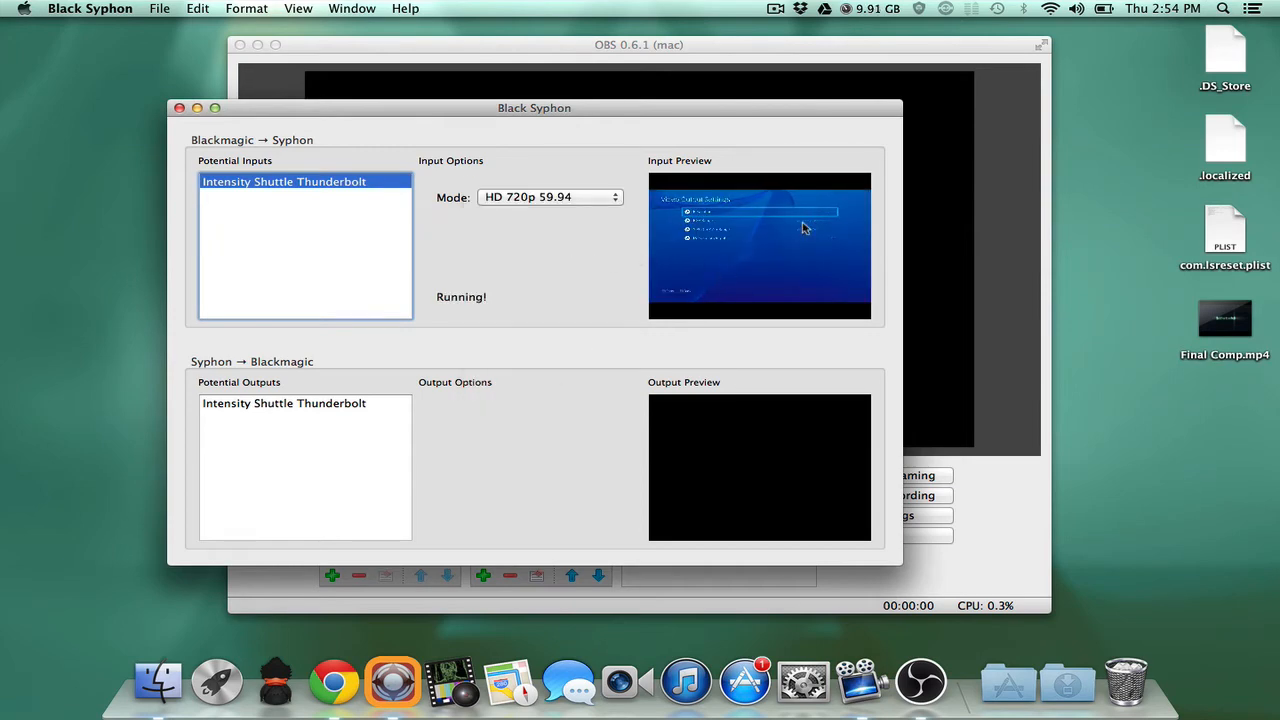
click(625, 44)
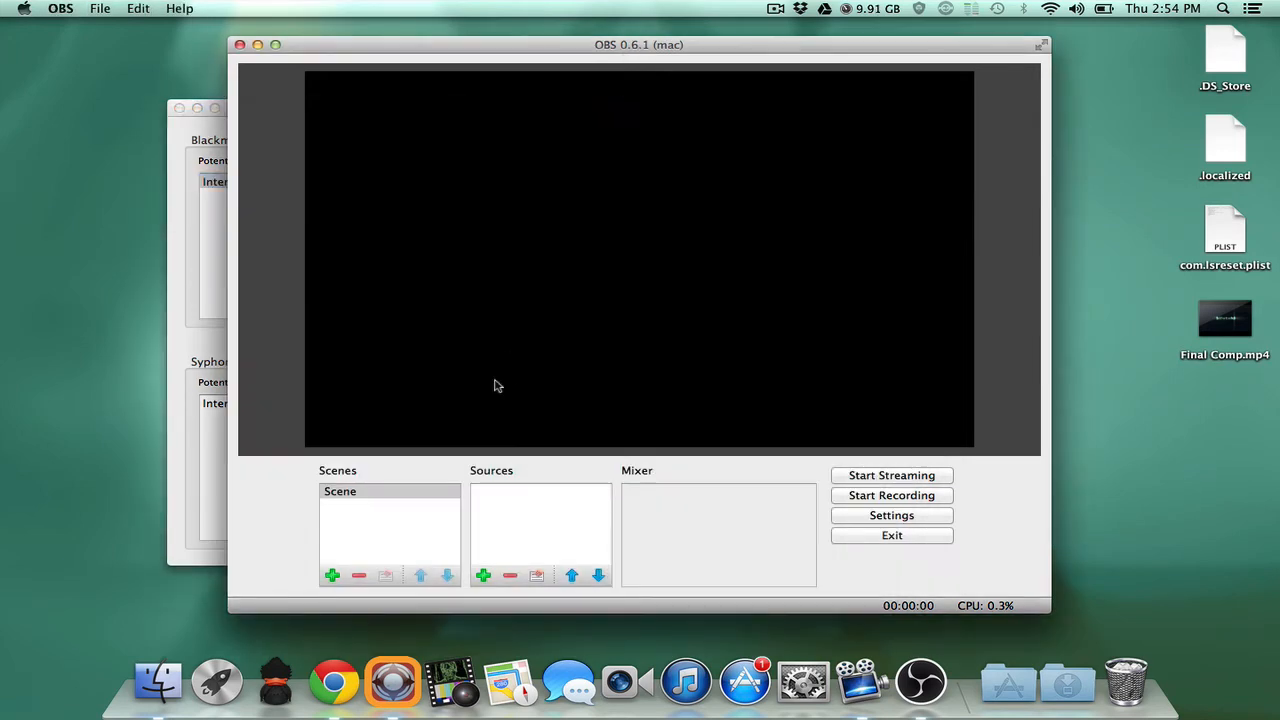
Add a Syphon source named Black Magic Device using the Black Syphon Intensity Shuttle feed.
click(483, 575)
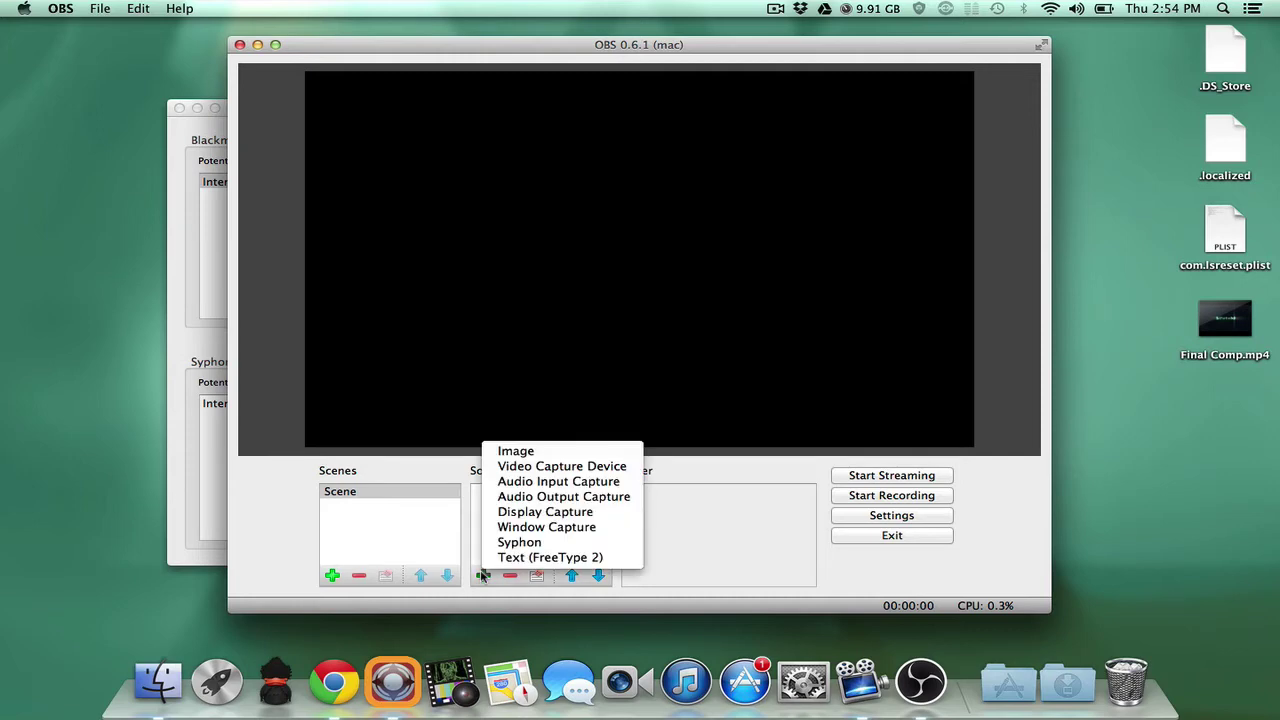
click(530, 541)
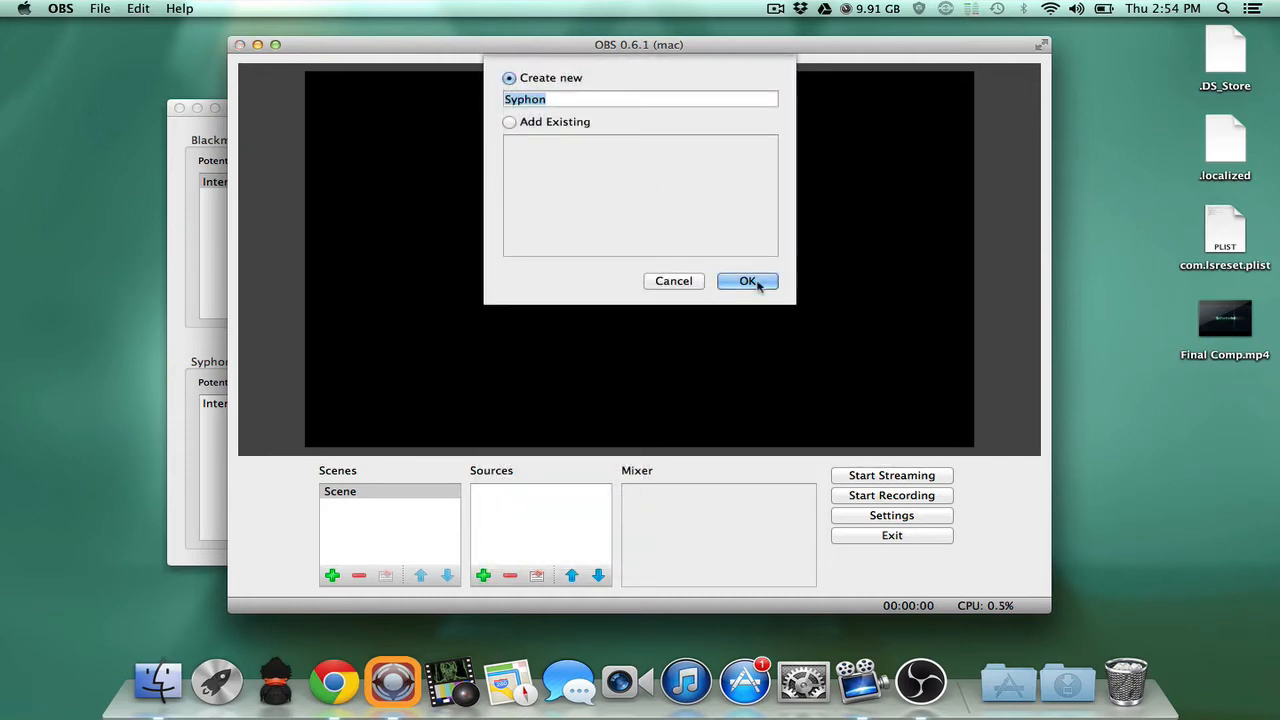
text(Bla)
text(ck Magic )
text(Device)
click(748, 281)
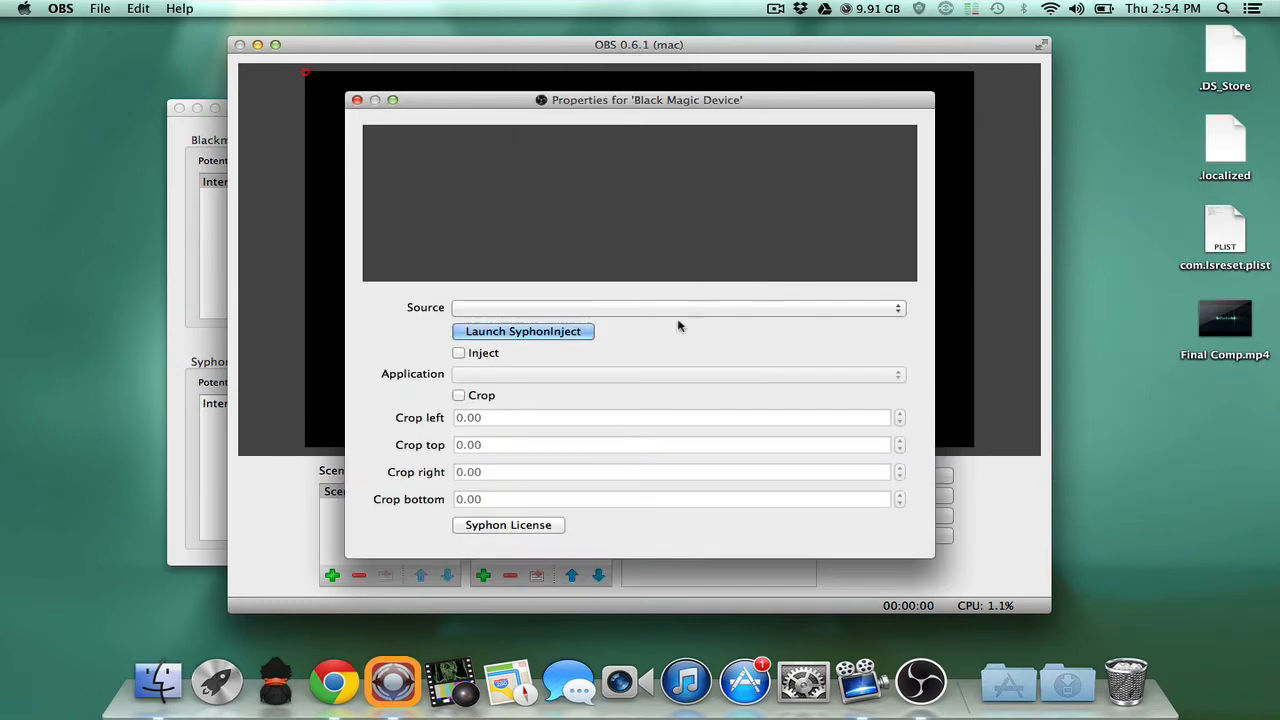
click(580, 308)
click(549, 322)
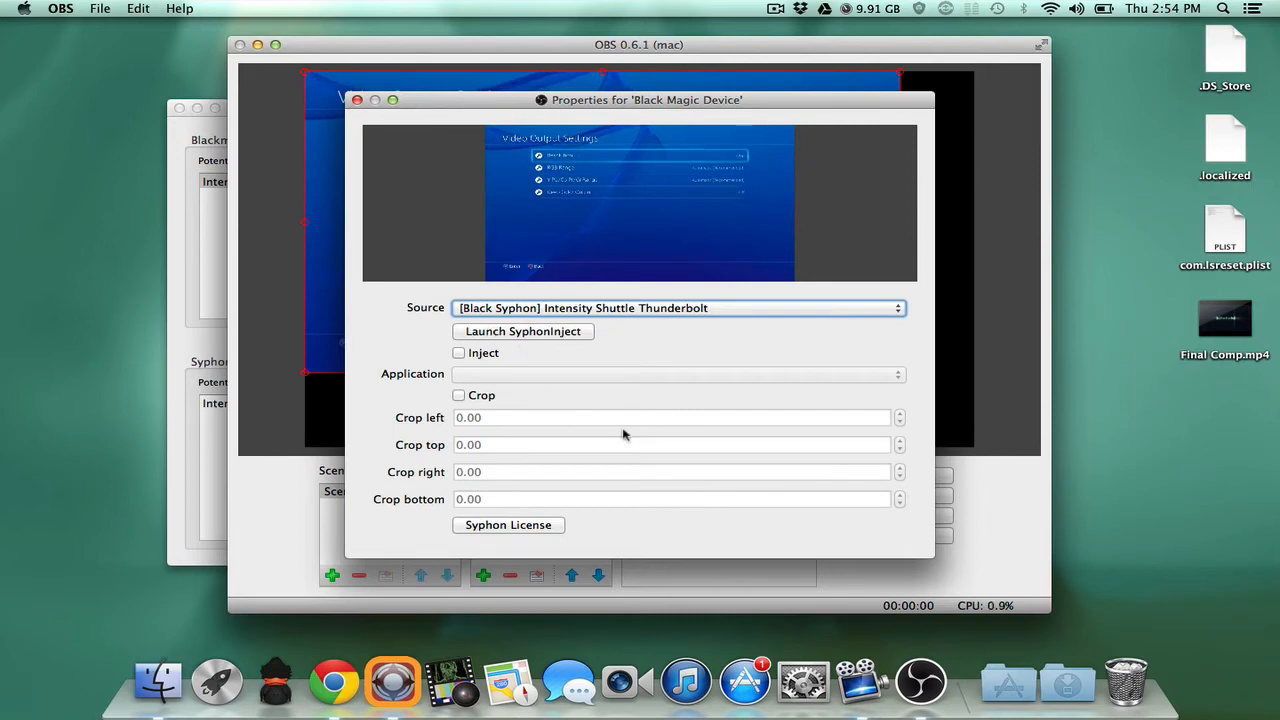
click(357, 100)
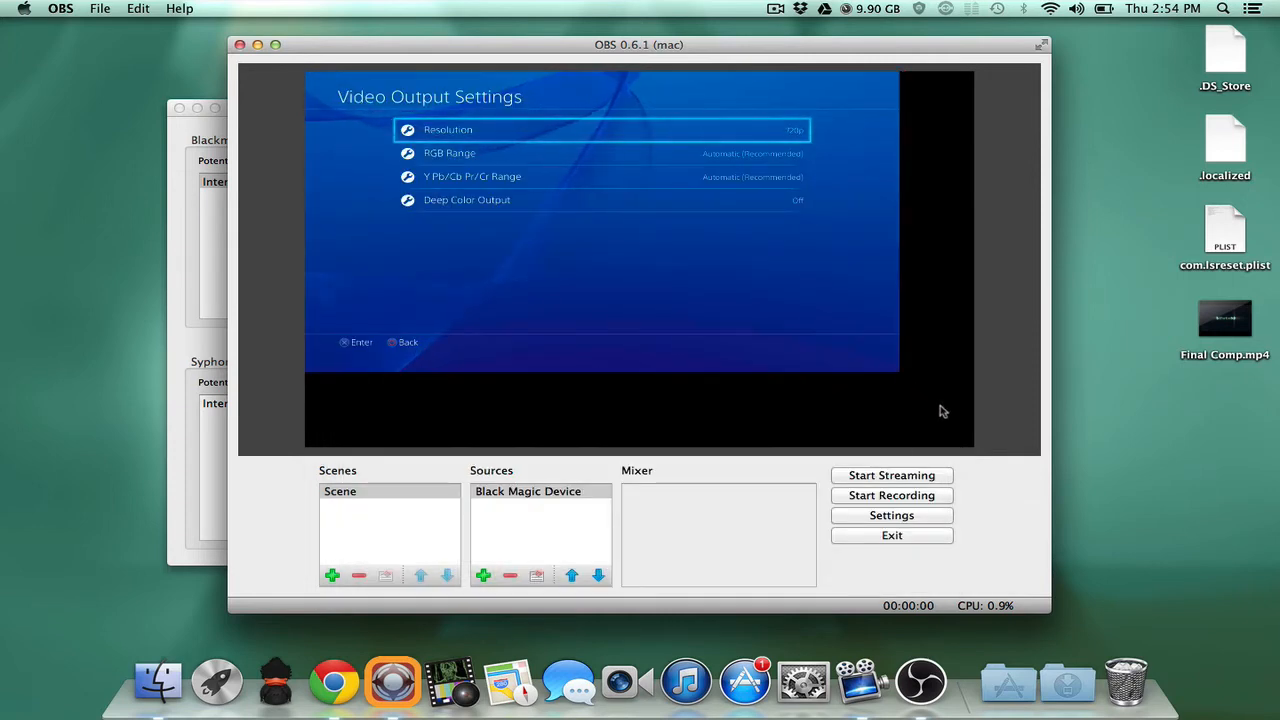
Enlarge the console feed to fill the preview and bring up the OBS settings.
click(890, 368)
drag(897, 372, 973, 410)
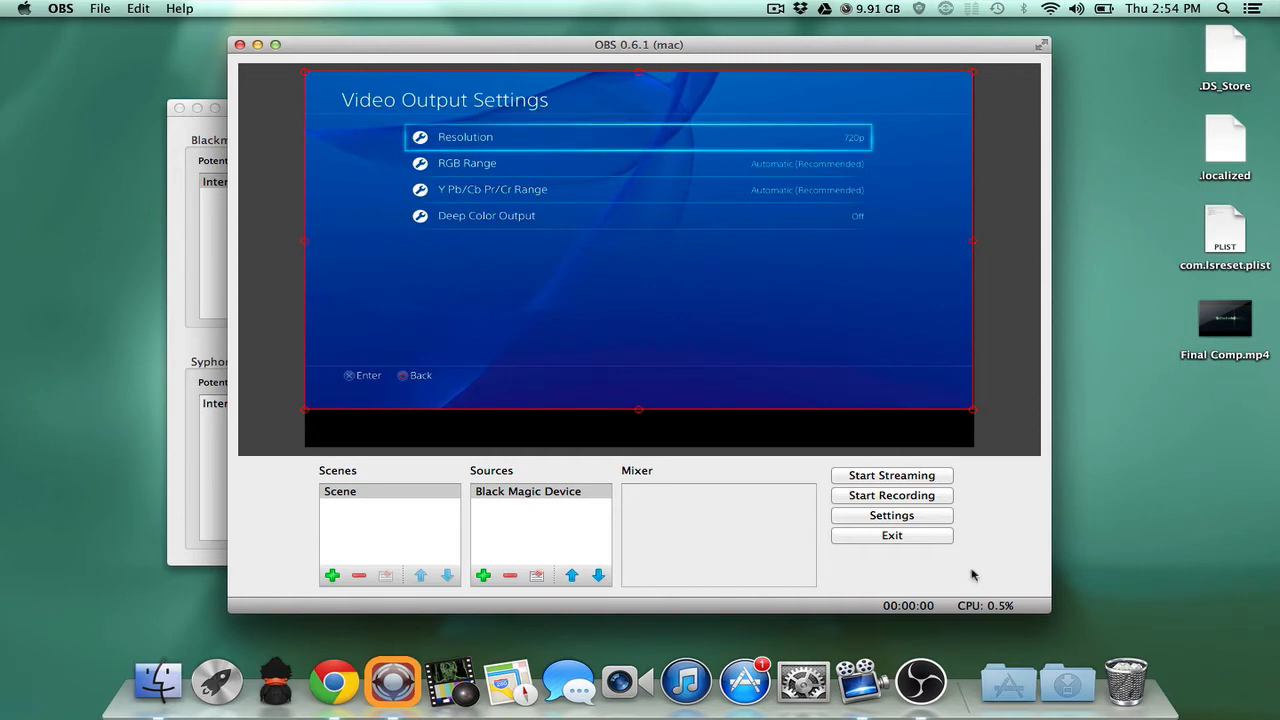
click(891, 515)
Set video base resolution to 1280x720 at 60 fps, keeping the OpenGL renderer.
click(345, 255)
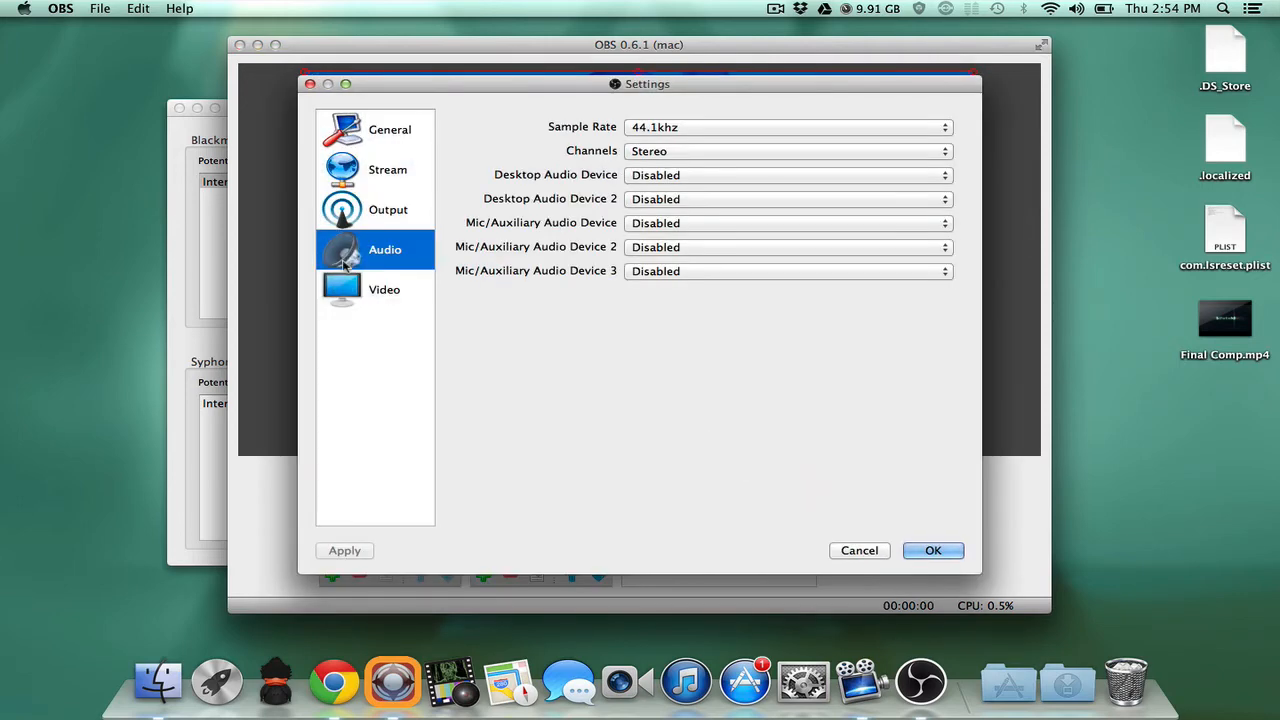
click(356, 292)
double_click(690, 175)
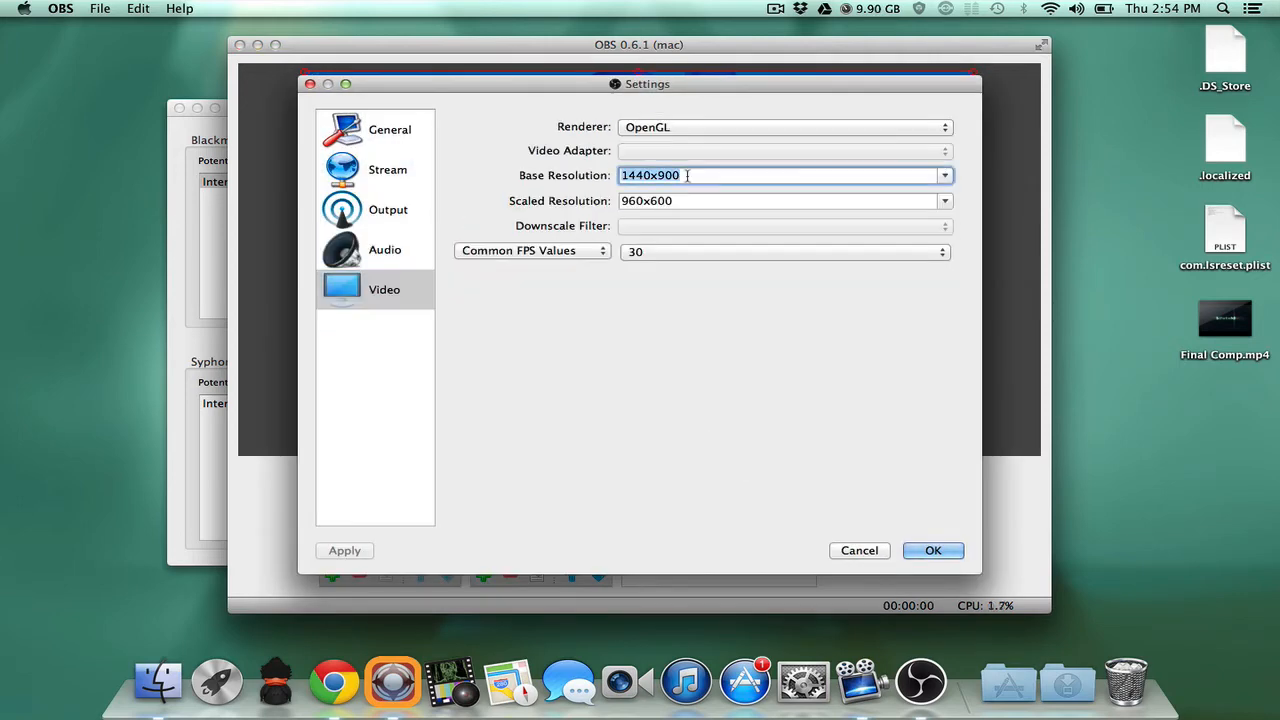
text(1280)
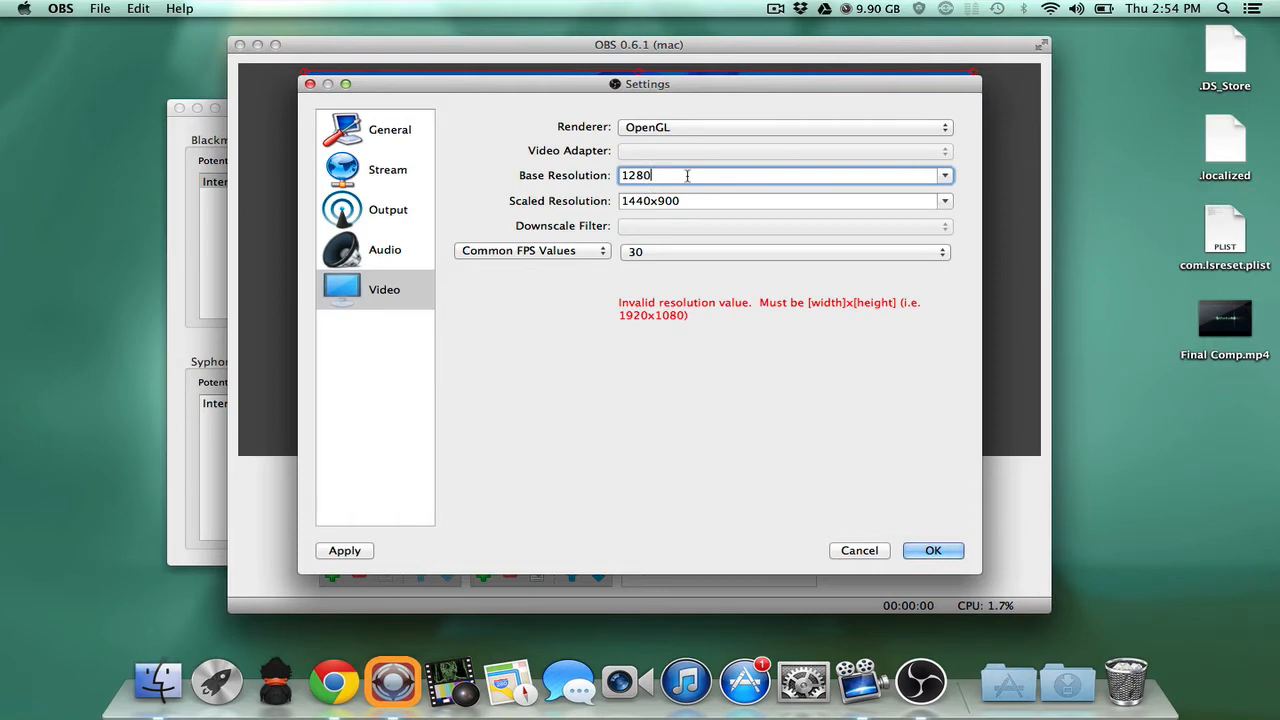
text(x)
text(720)
key(Tab)
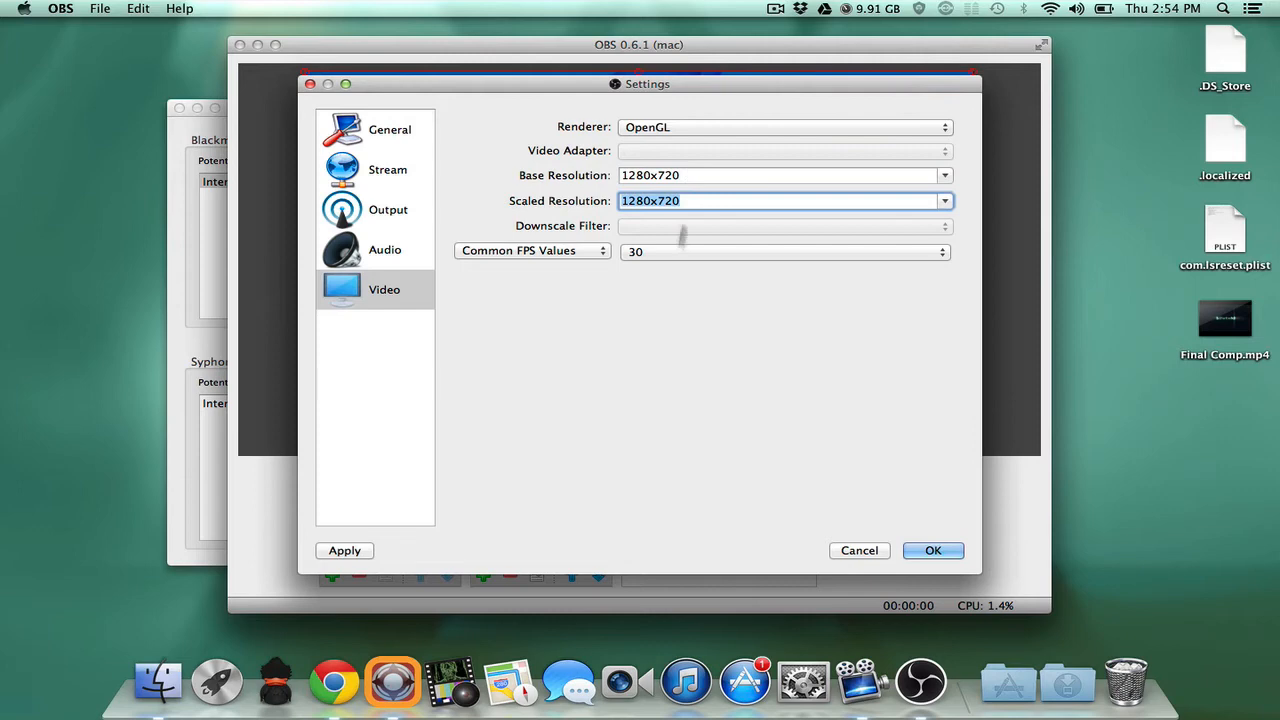
click(640, 252)
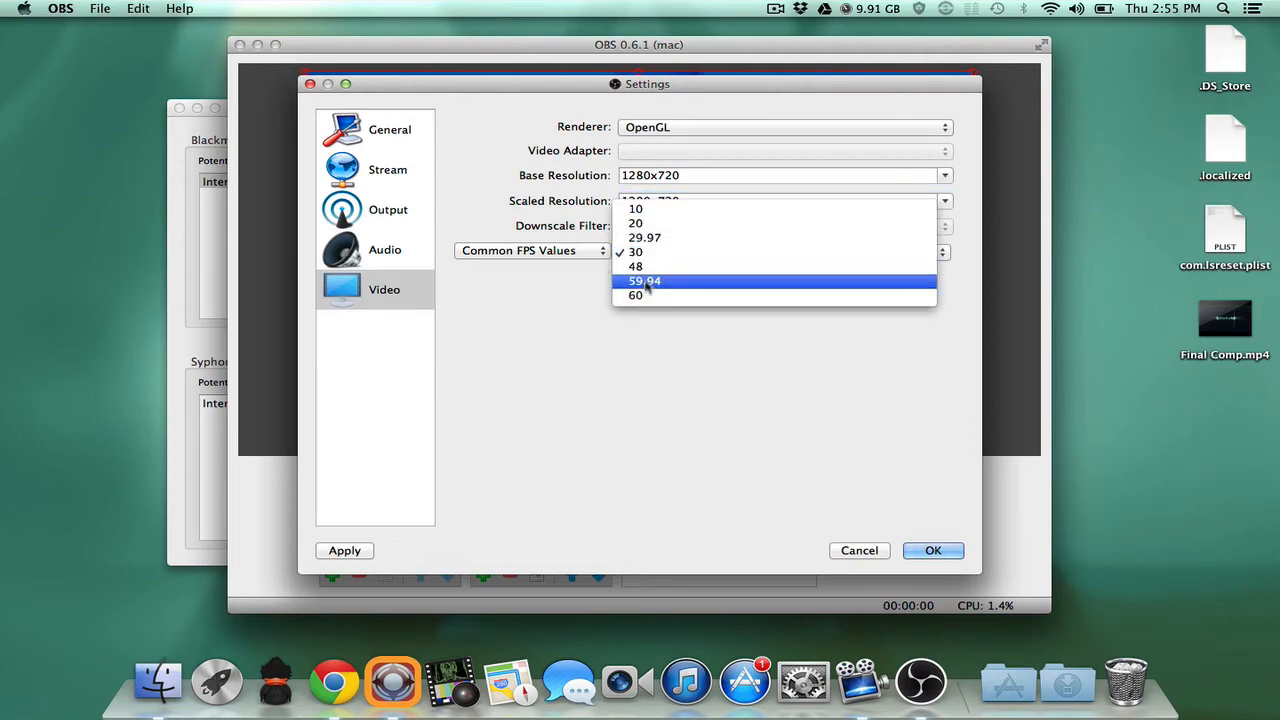
click(640, 296)
click(672, 127)
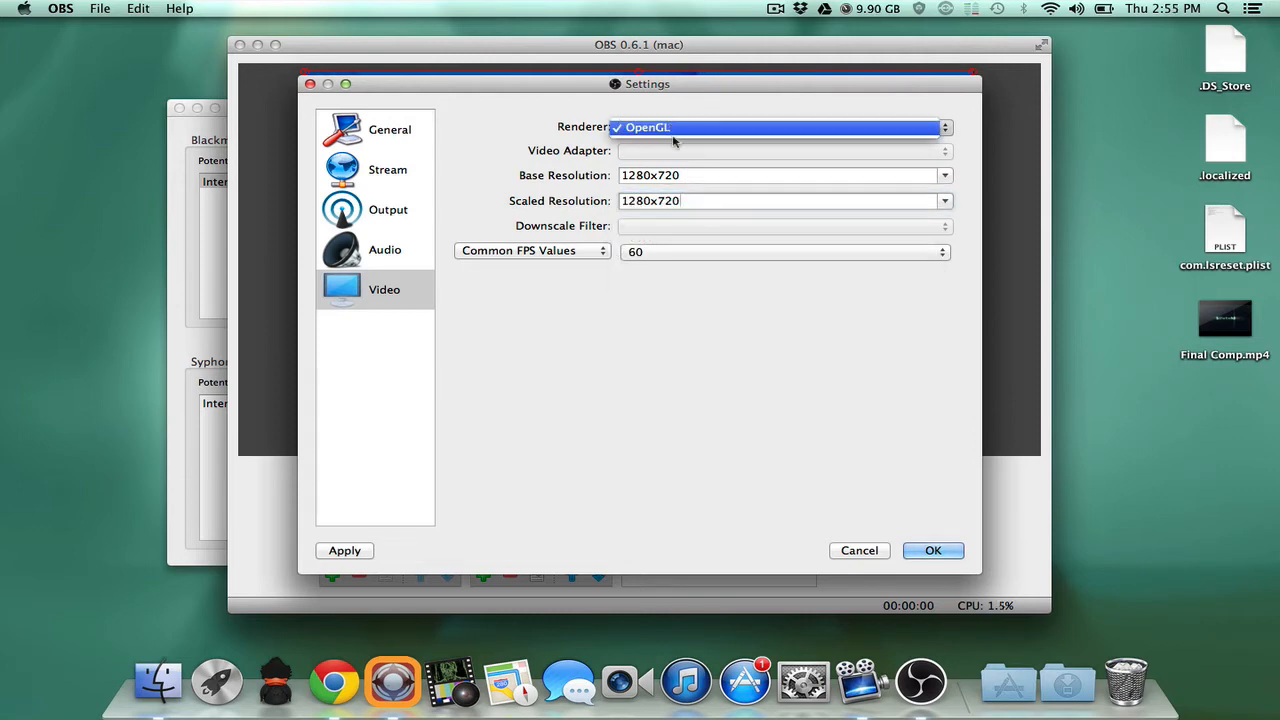
click(672, 127)
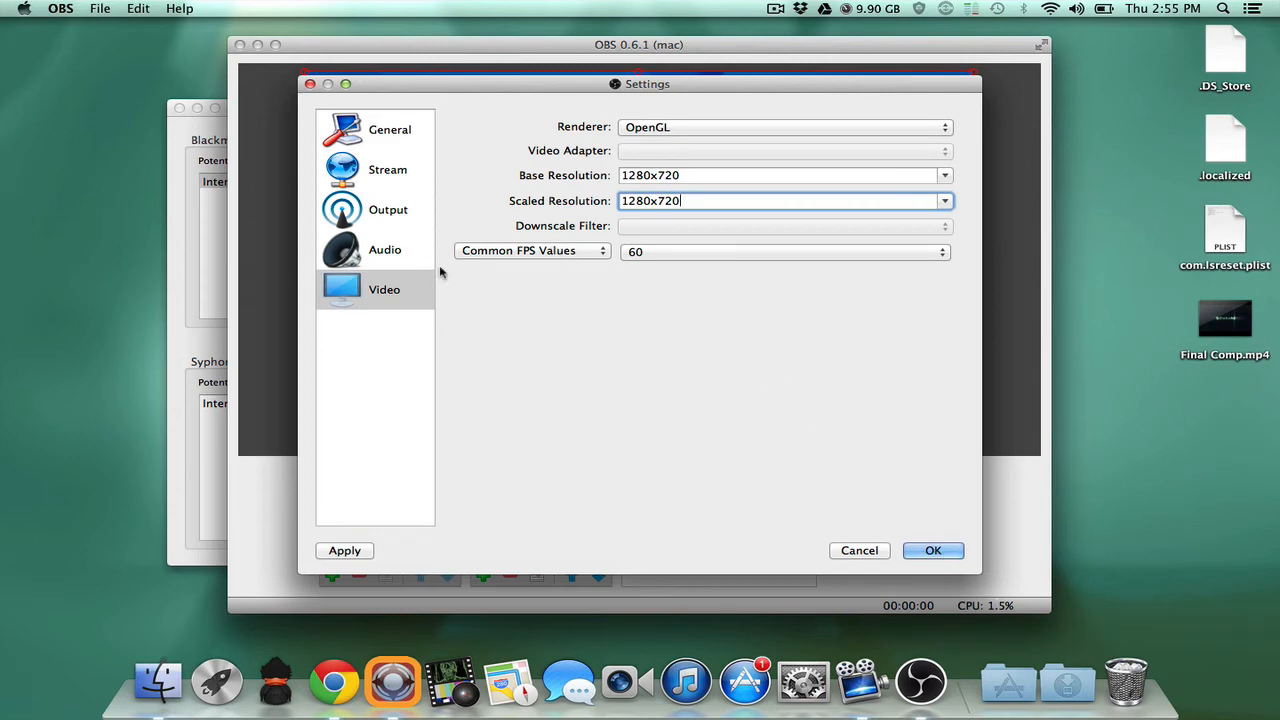
Review the Audio, Output, Stream and General settings, then save and close Settings.
click(385, 249)
click(388, 209)
click(388, 169)
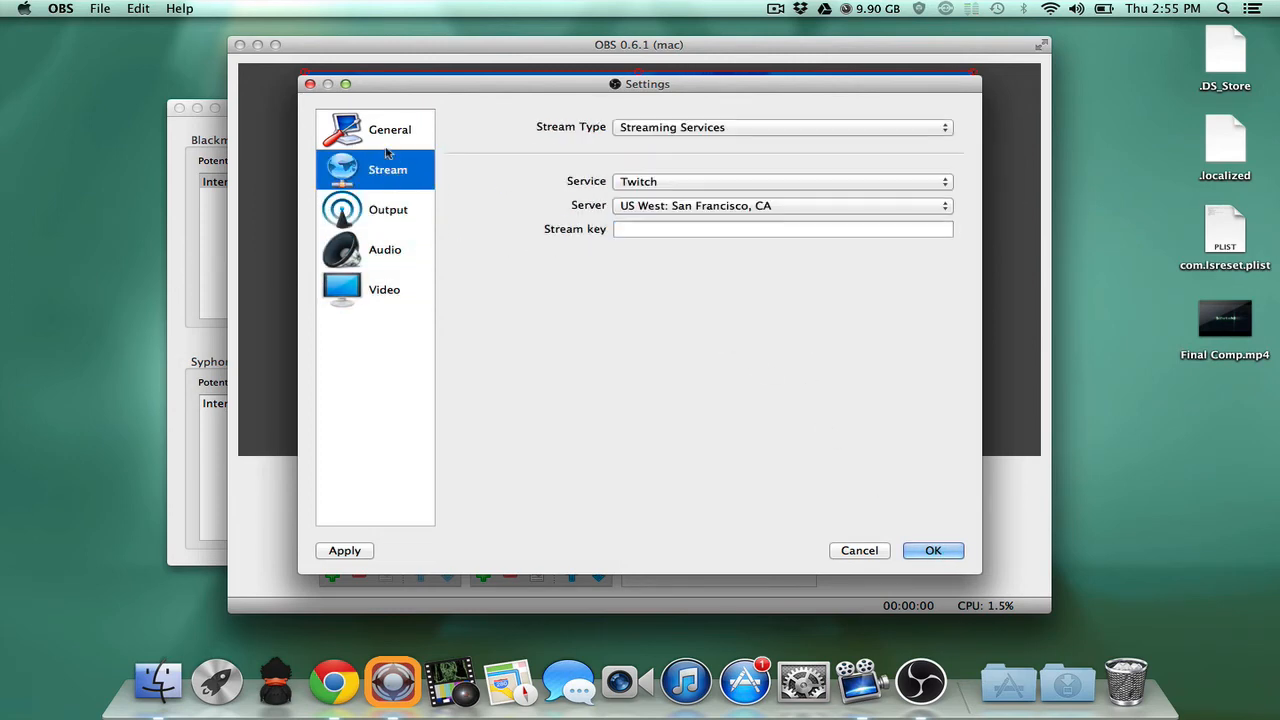
click(390, 129)
click(388, 209)
click(385, 249)
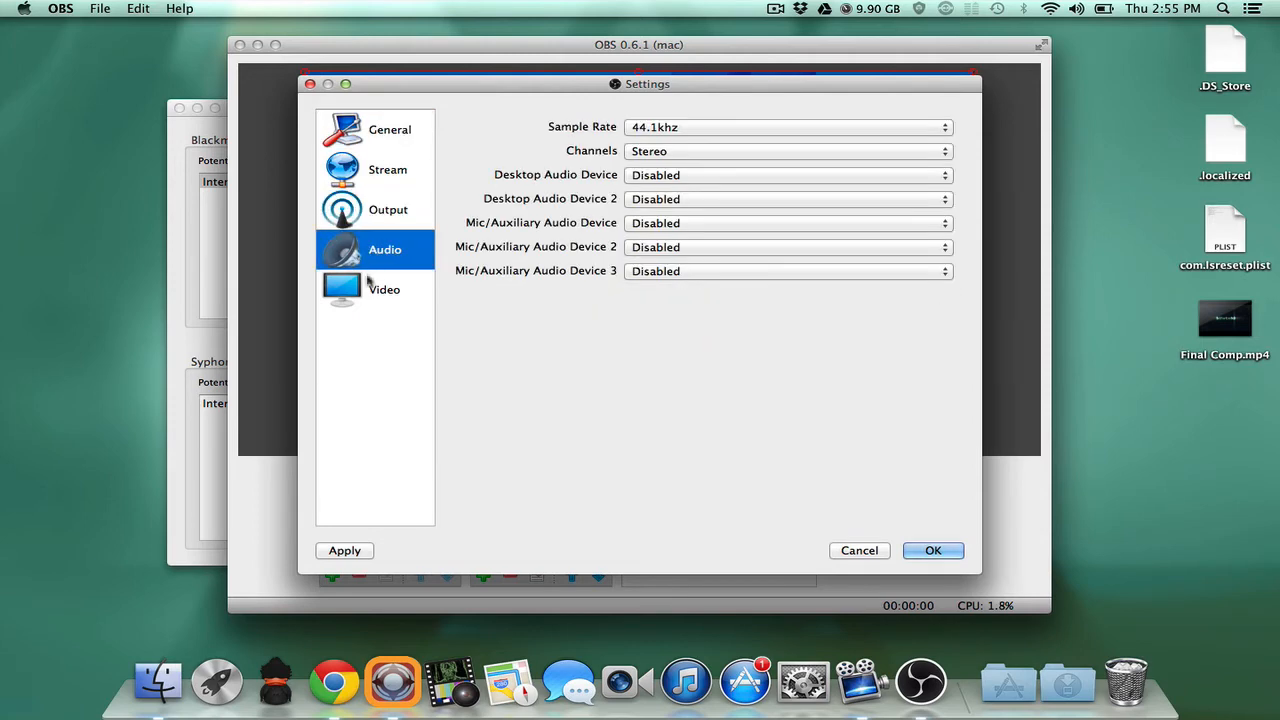
click(384, 289)
click(933, 550)
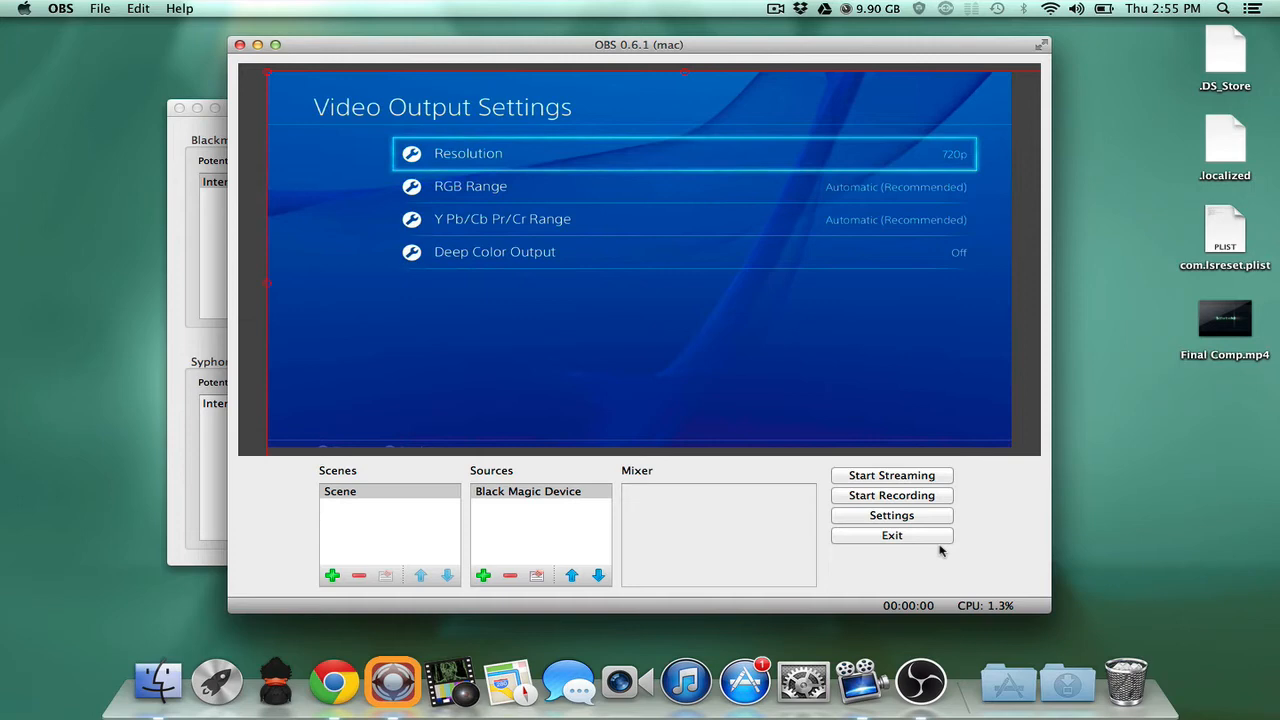
Fit the Black Magic Device feed to the screen and add a new scene named Scene 1.
right_click(540, 491)
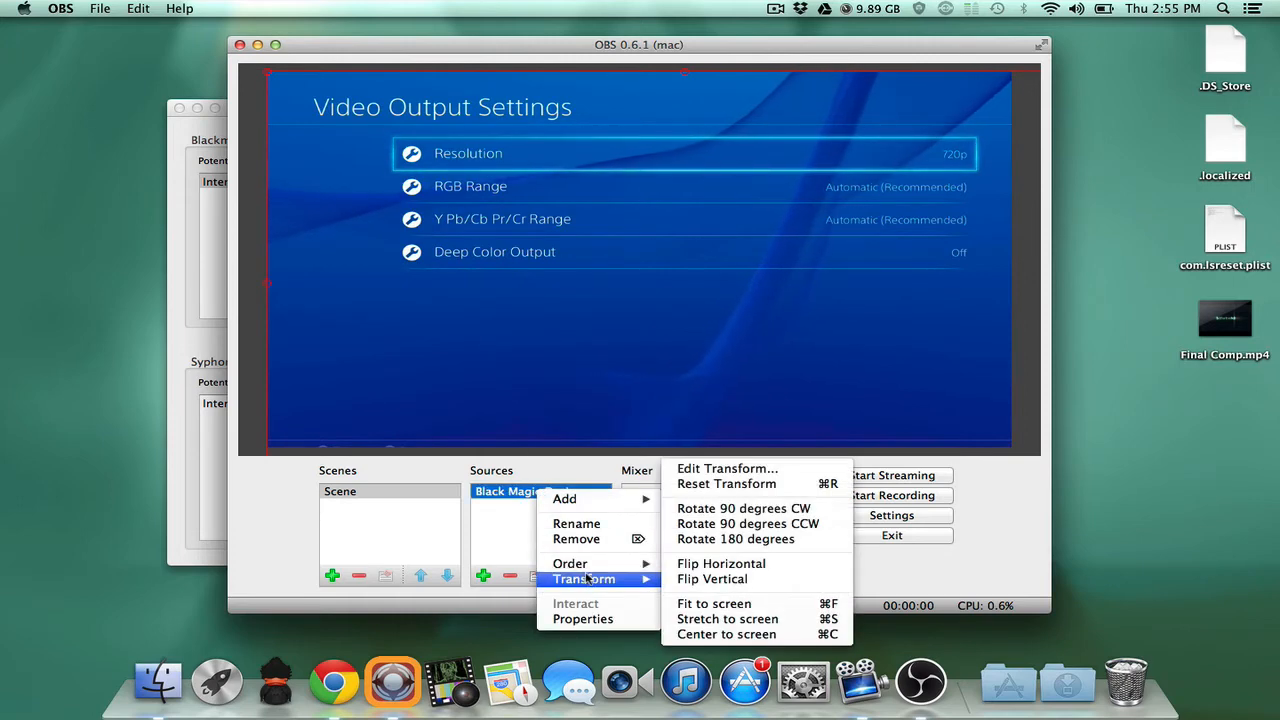
mouse_move(584, 579)
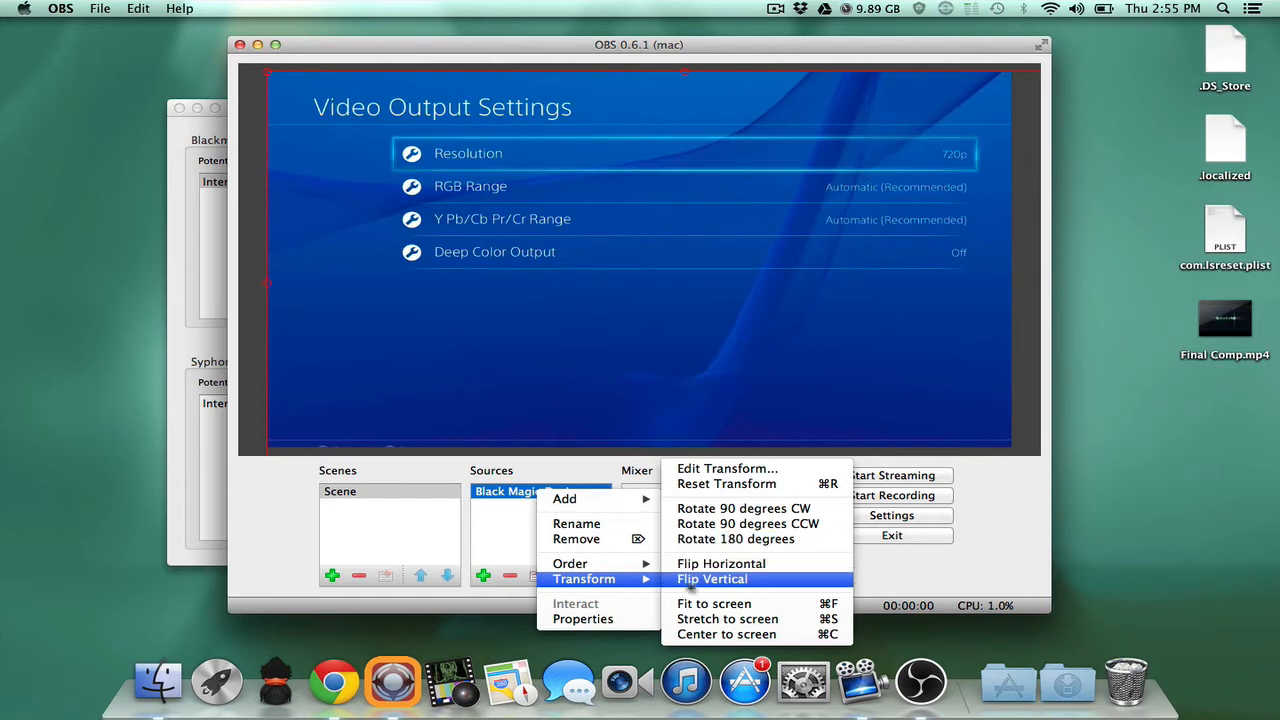
click(696, 603)
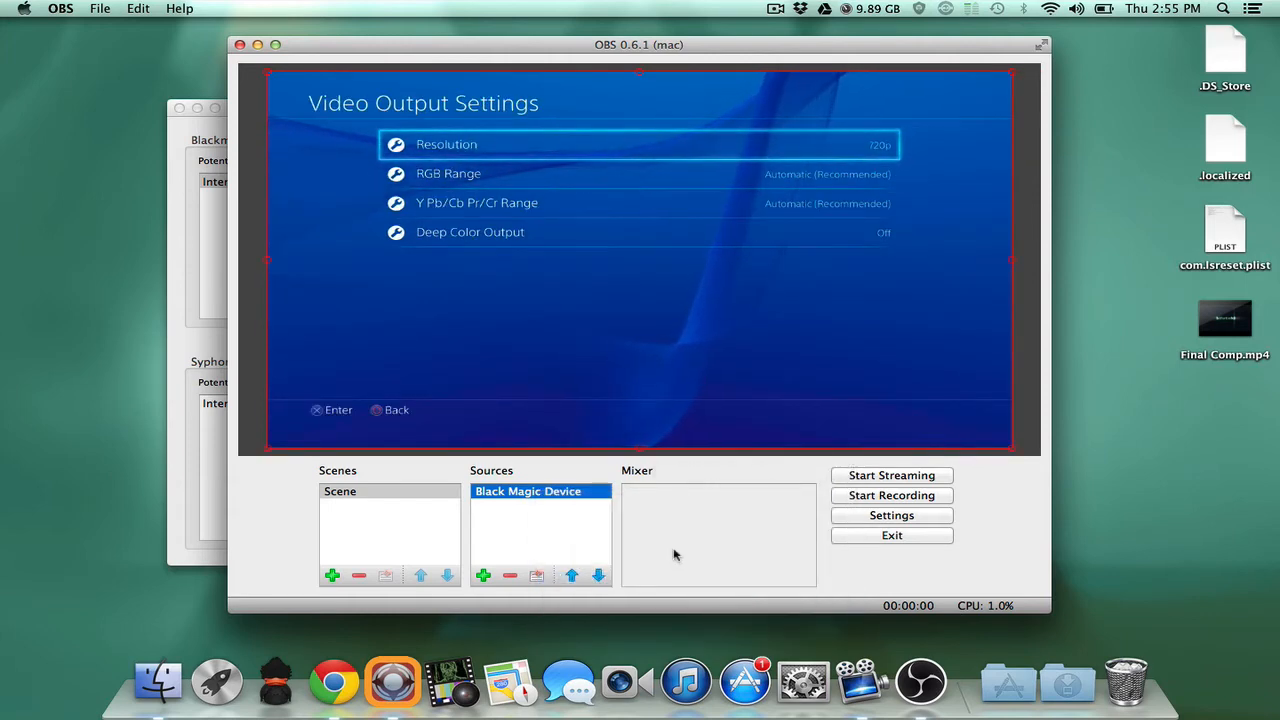
click(331, 576)
click(676, 115)
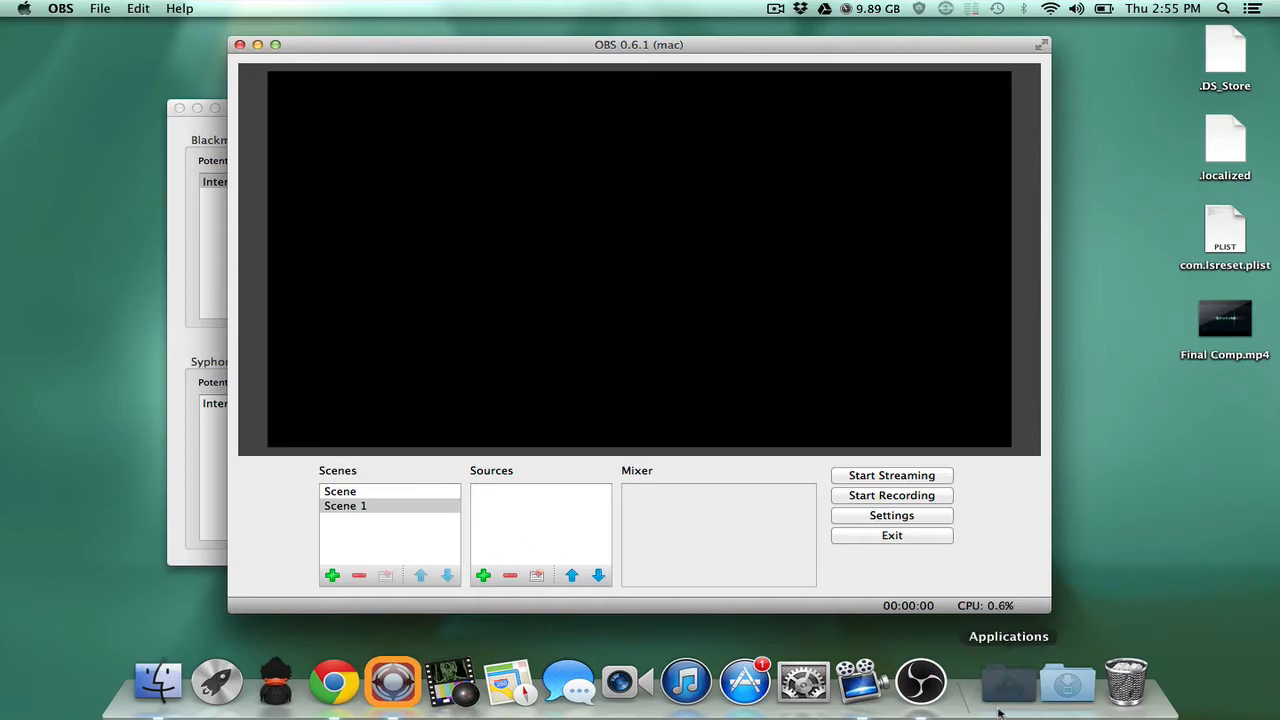
Launch RECentral from the Applications stack.
click(1008, 683)
scroll(1017, 494, down, 10)
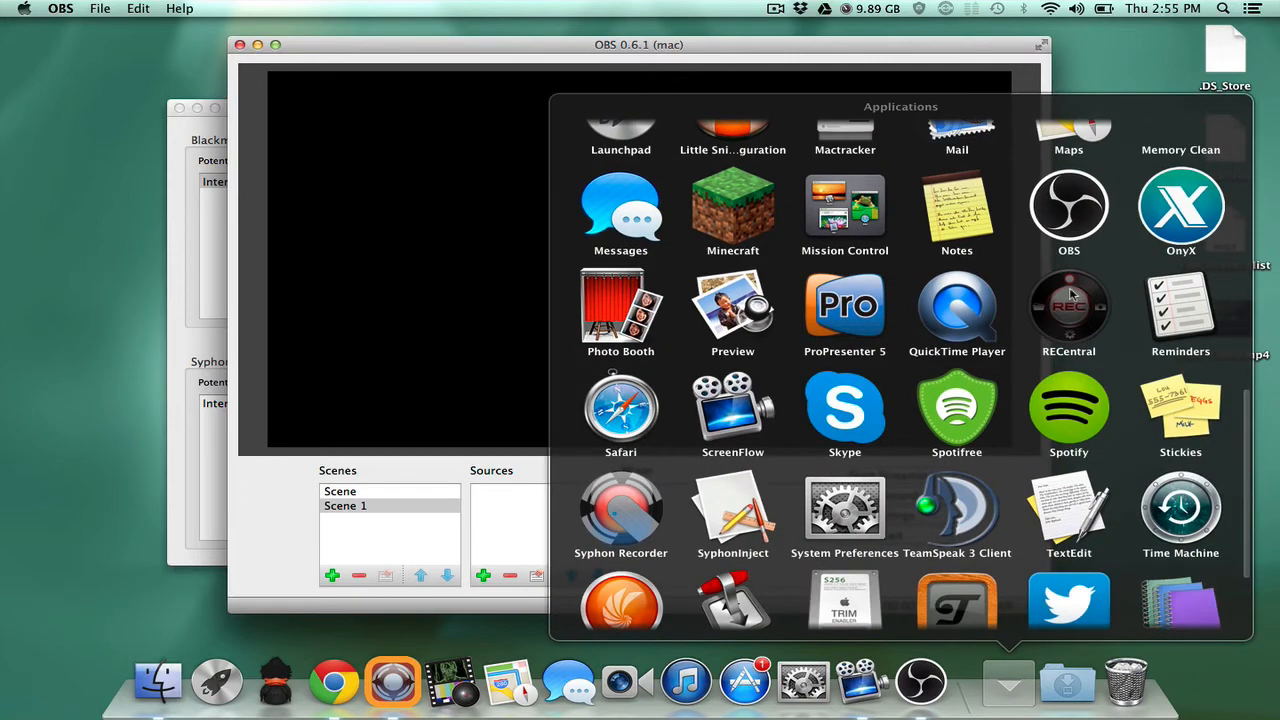
click(1069, 287)
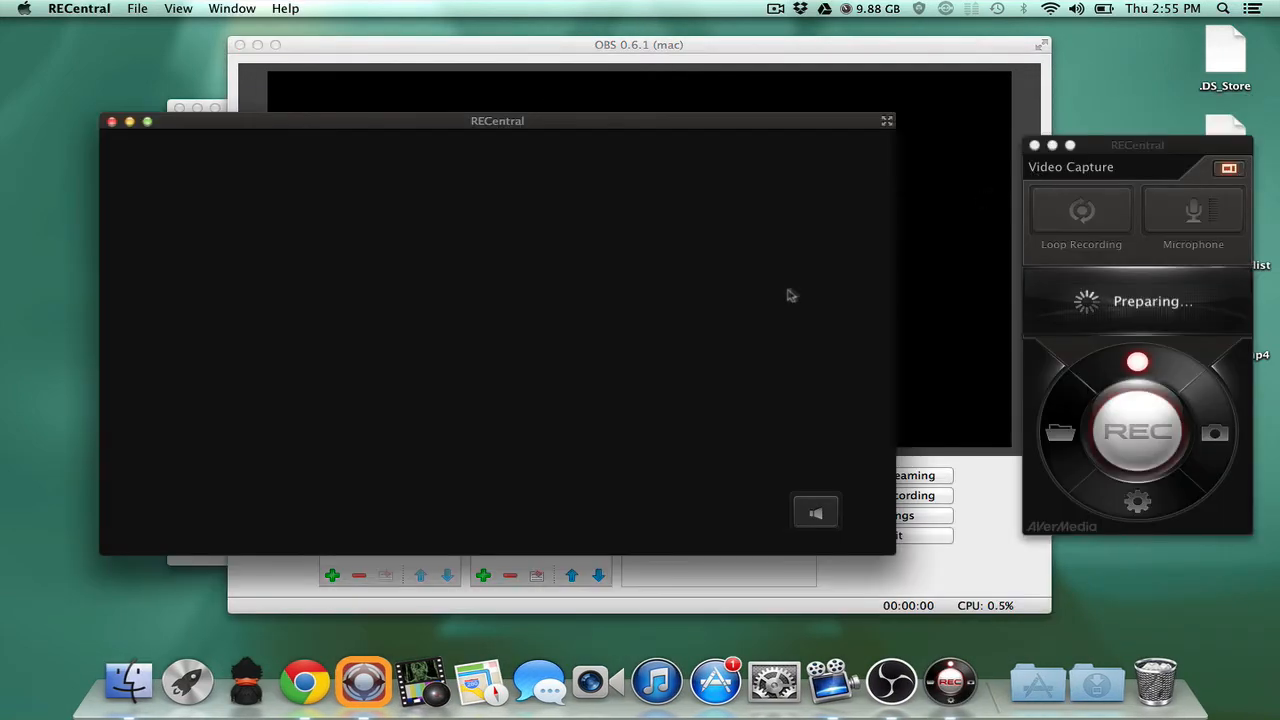
Toggle the capture preview sound, move the window lower and switch to the settings view.
click(818, 512)
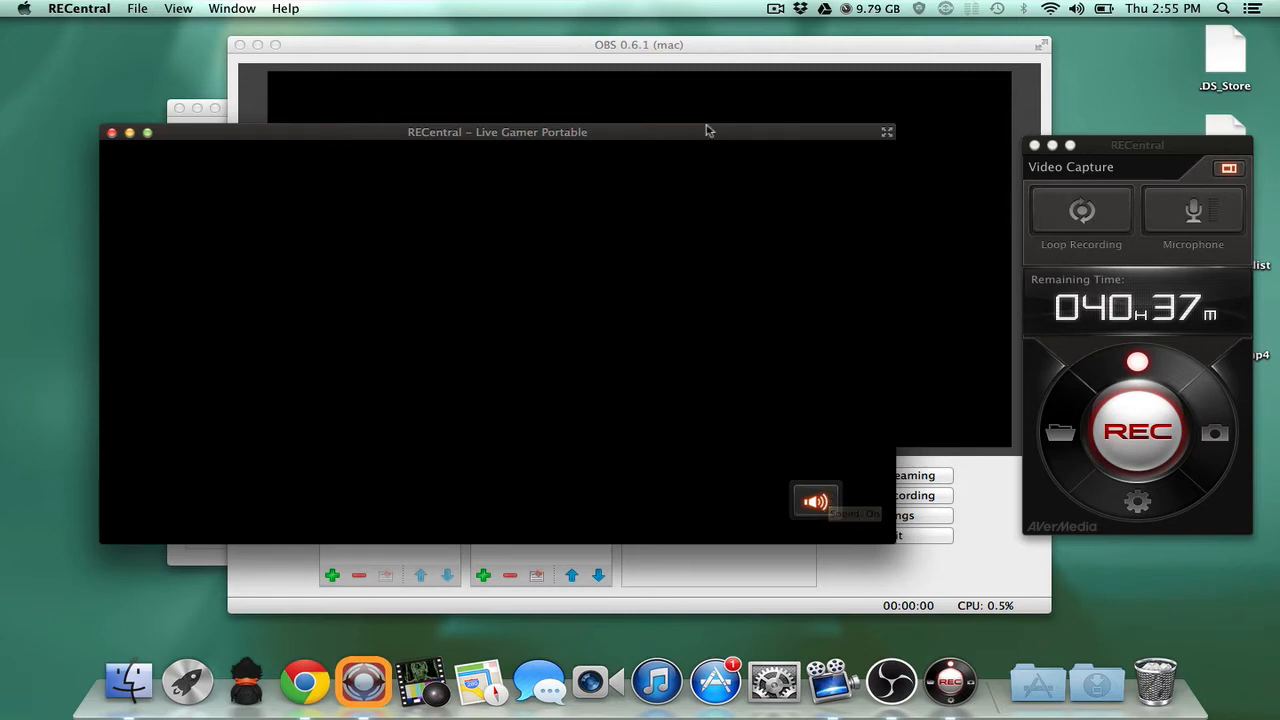
drag(706, 131, 716, 180)
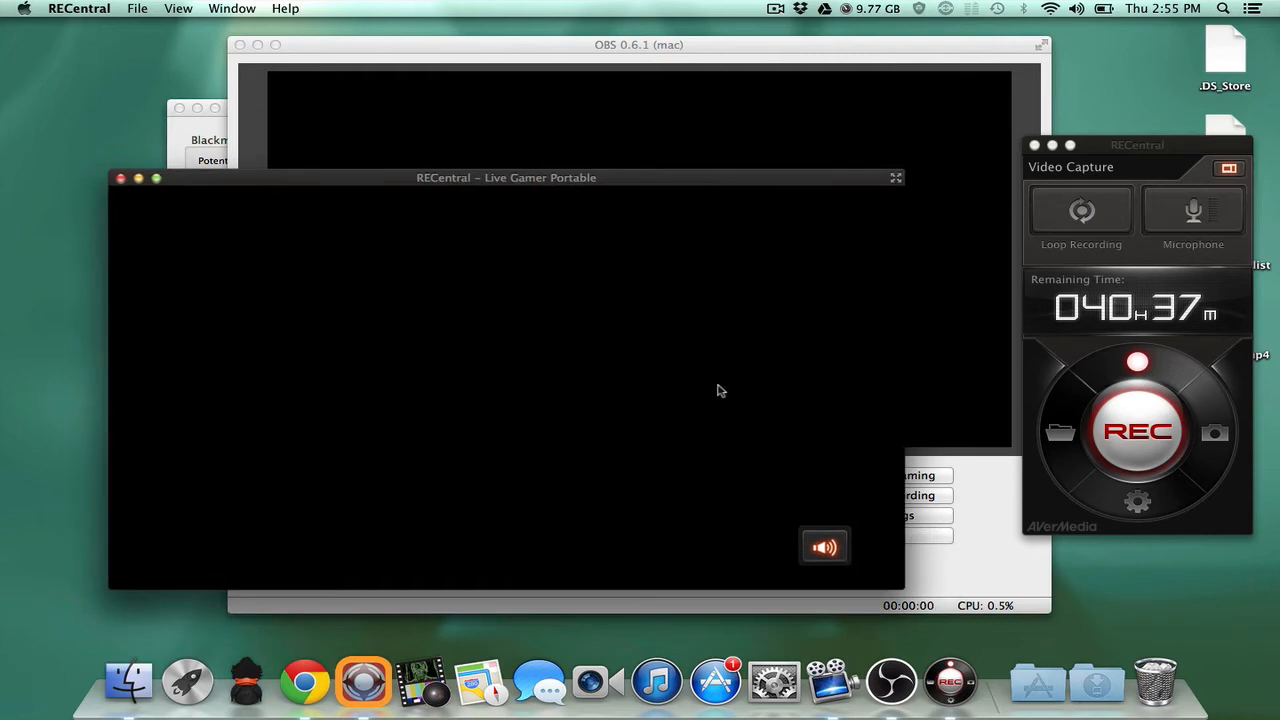
click(806, 542)
click(1138, 502)
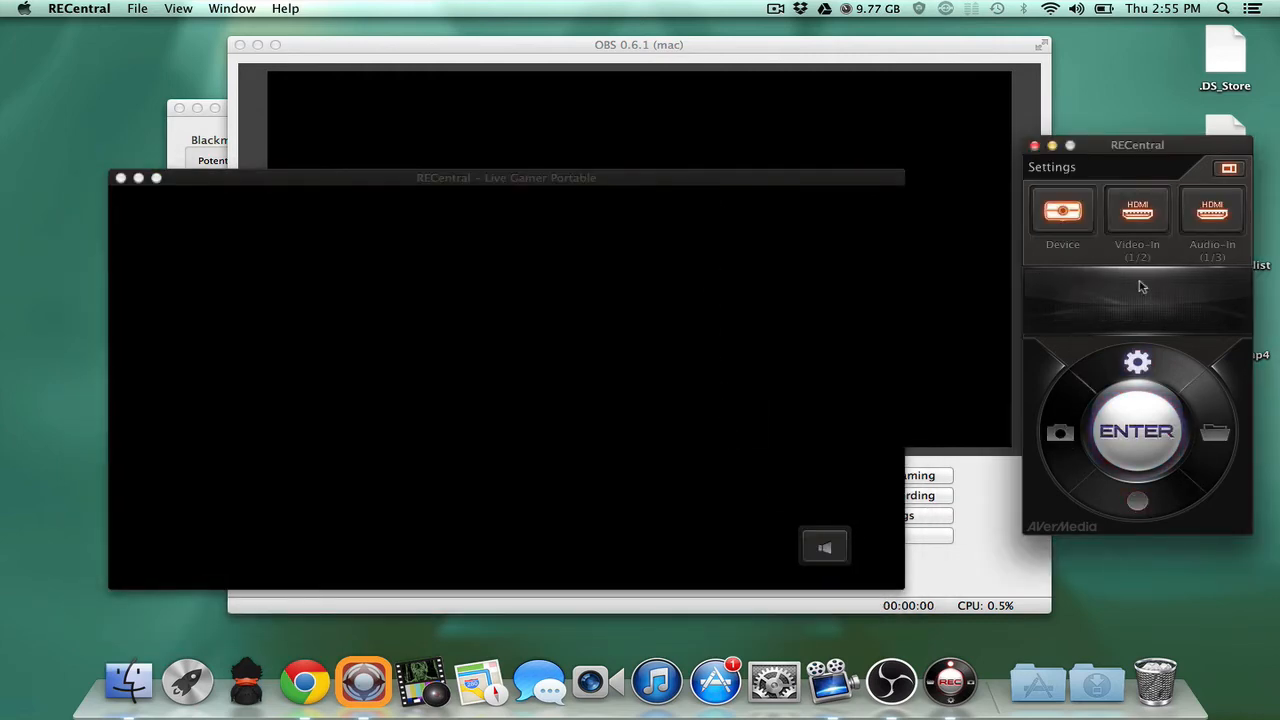
Switch the RECentral video input between Component and HDMI several times.
click(1137, 212)
click(1137, 212)
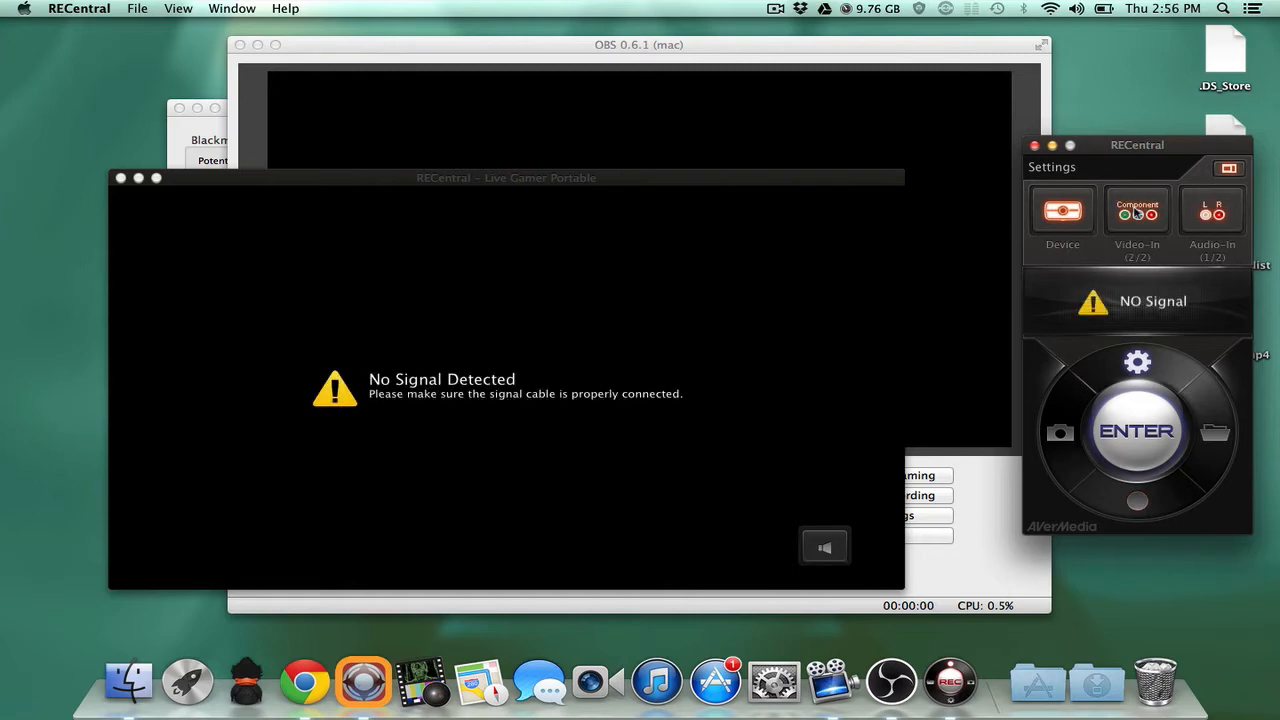
click(1137, 212)
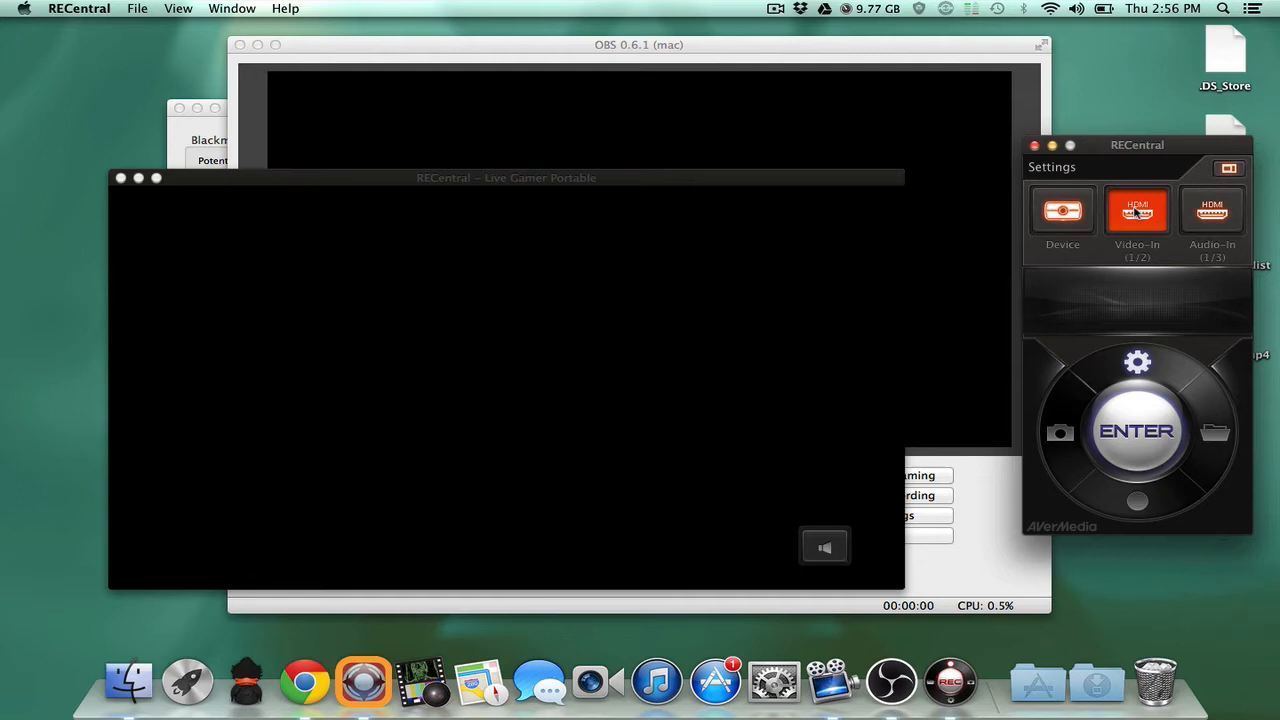
click(1137, 212)
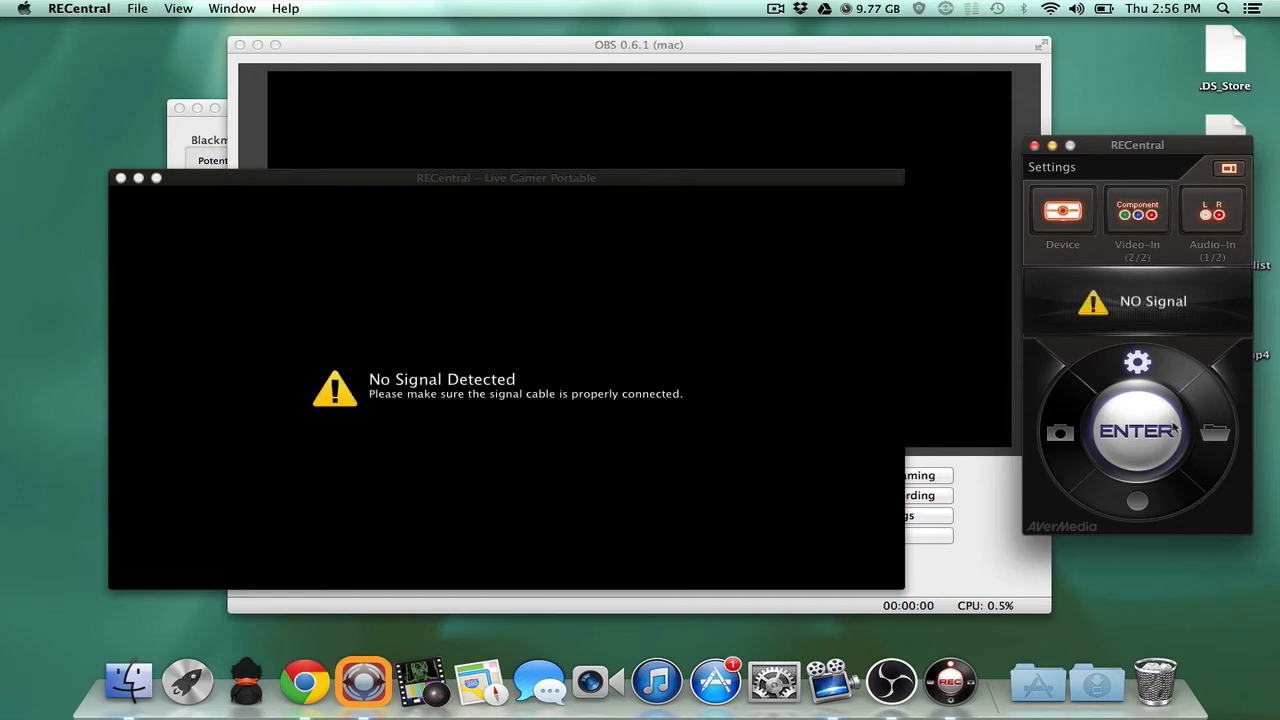
Review RECentral's Normal, External Audio Source, Capture and Video Settings preferences, then close them.
click(1137, 362)
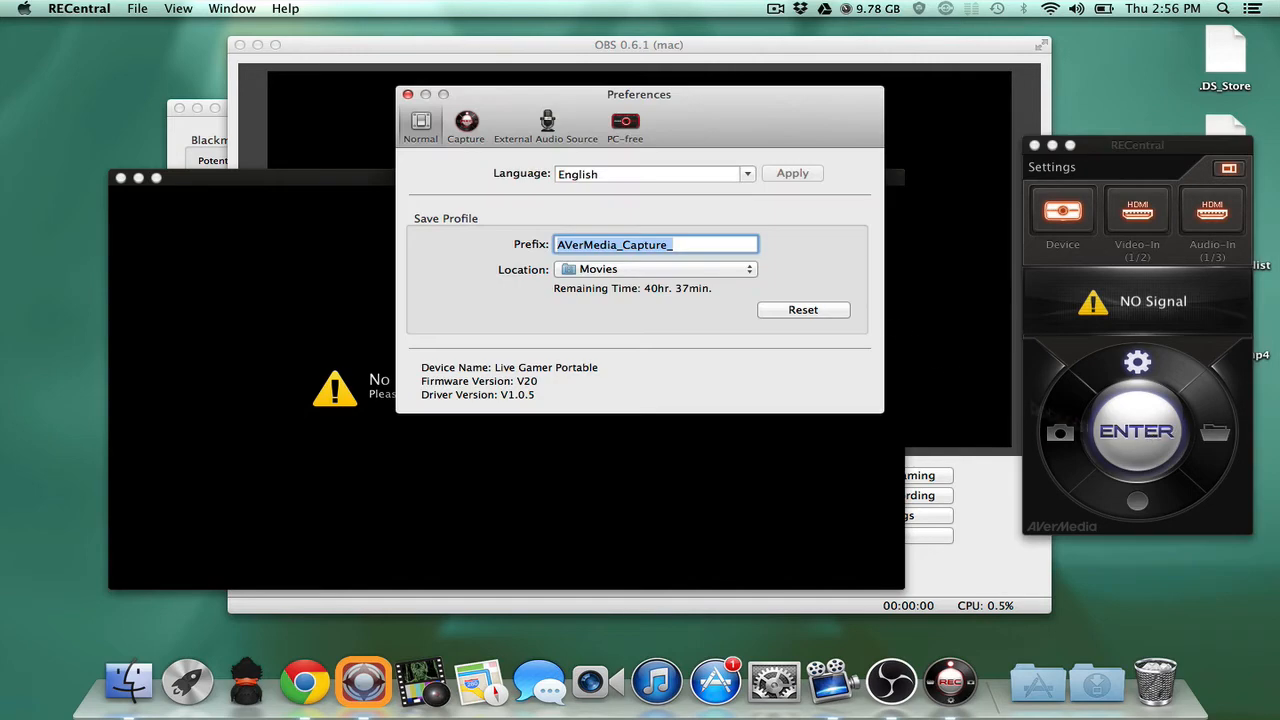
click(547, 125)
click(420, 125)
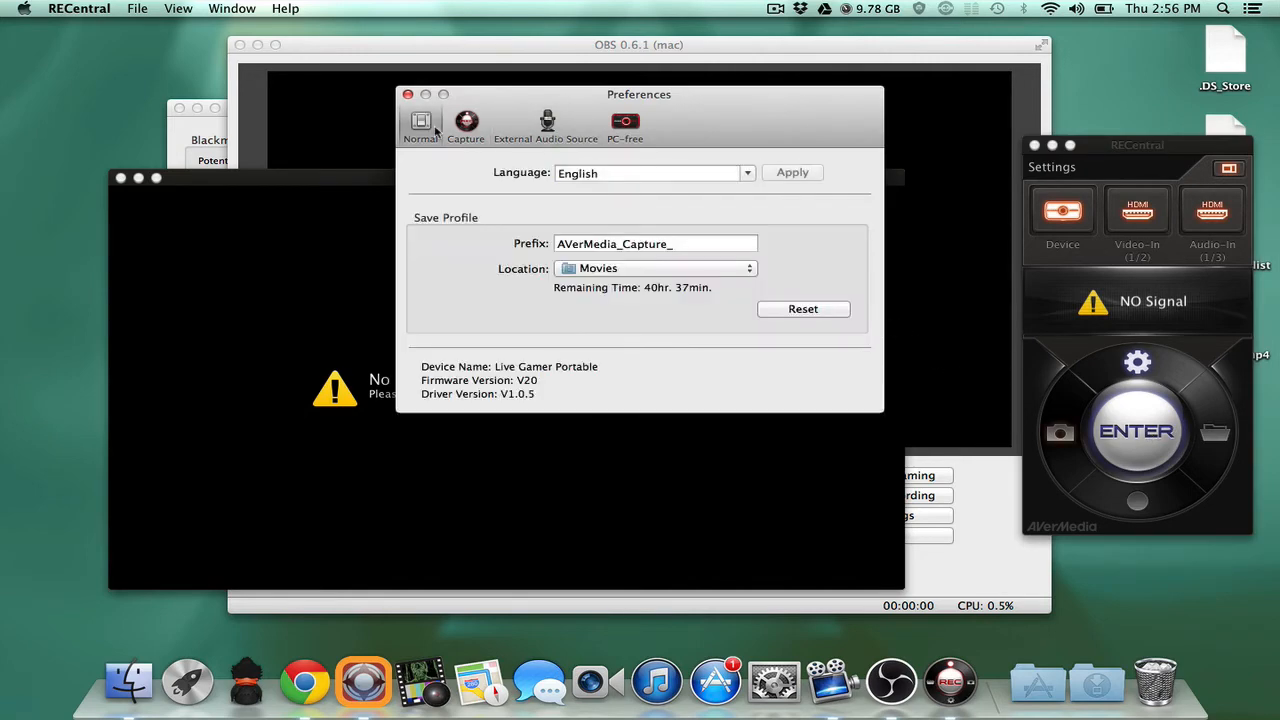
click(465, 125)
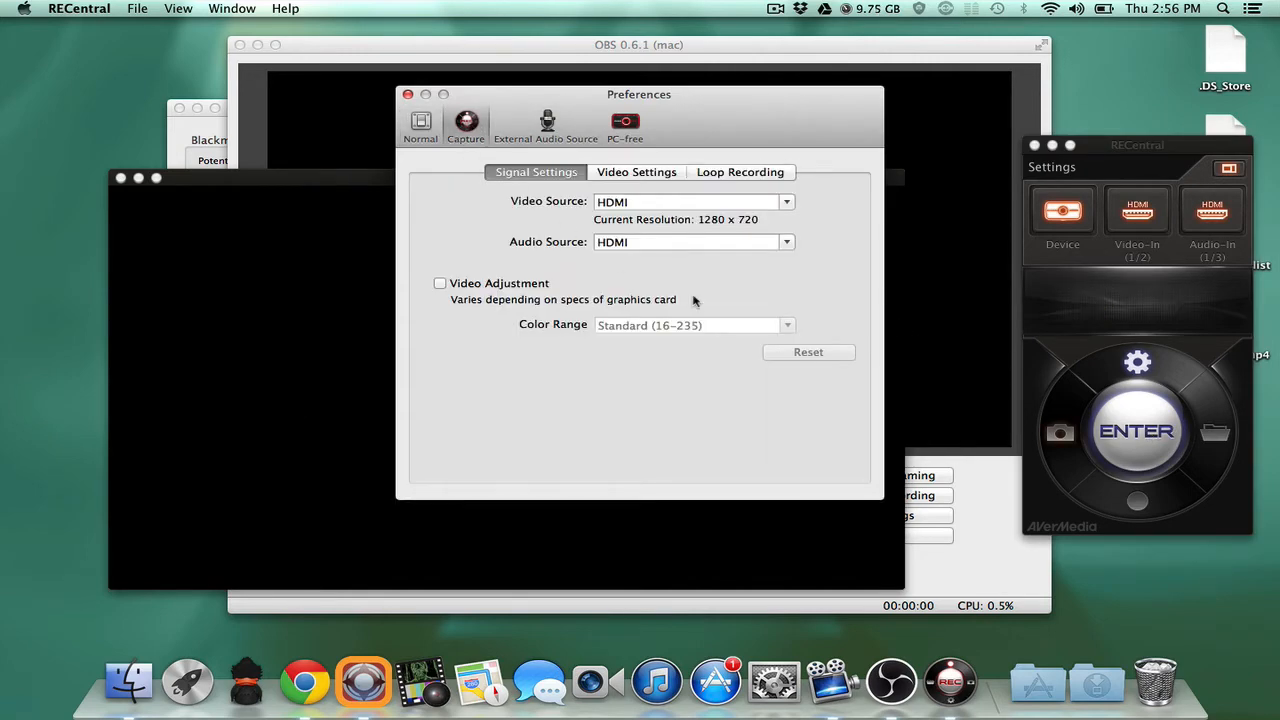
click(636, 172)
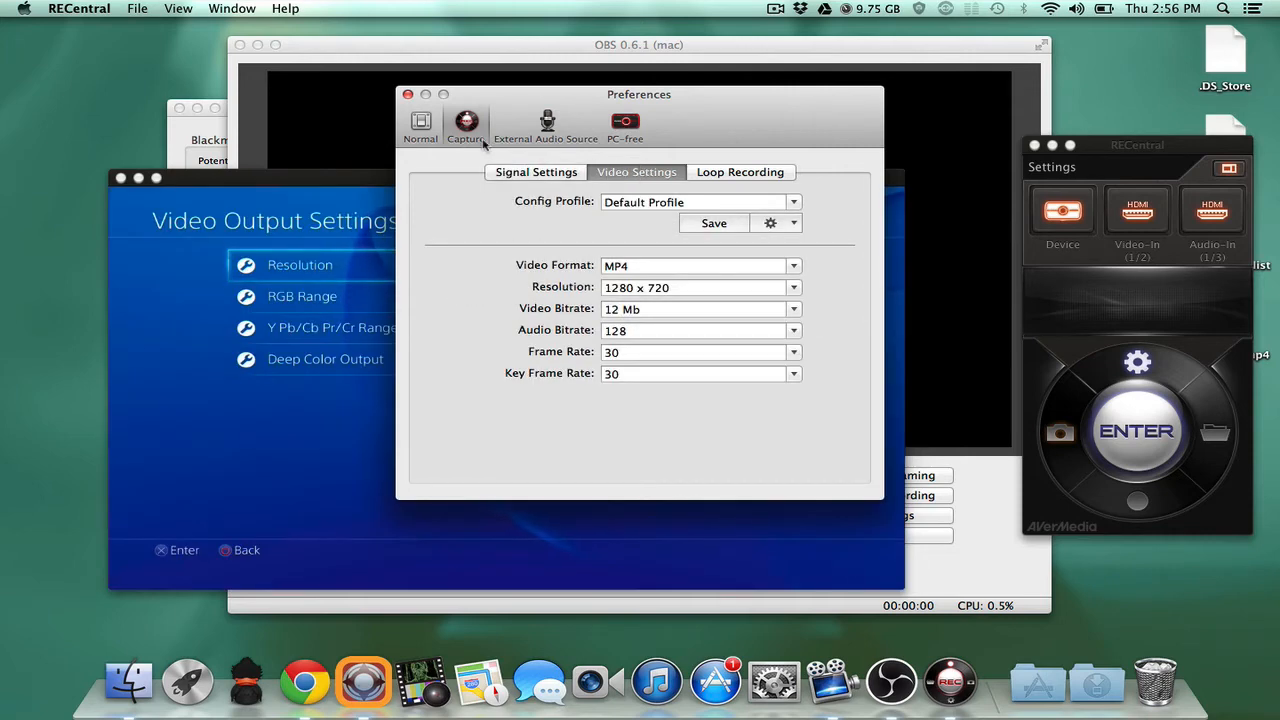
click(408, 95)
Turn the console preview sound on, check system volume, and return to OBS's source-type list.
click(500, 400)
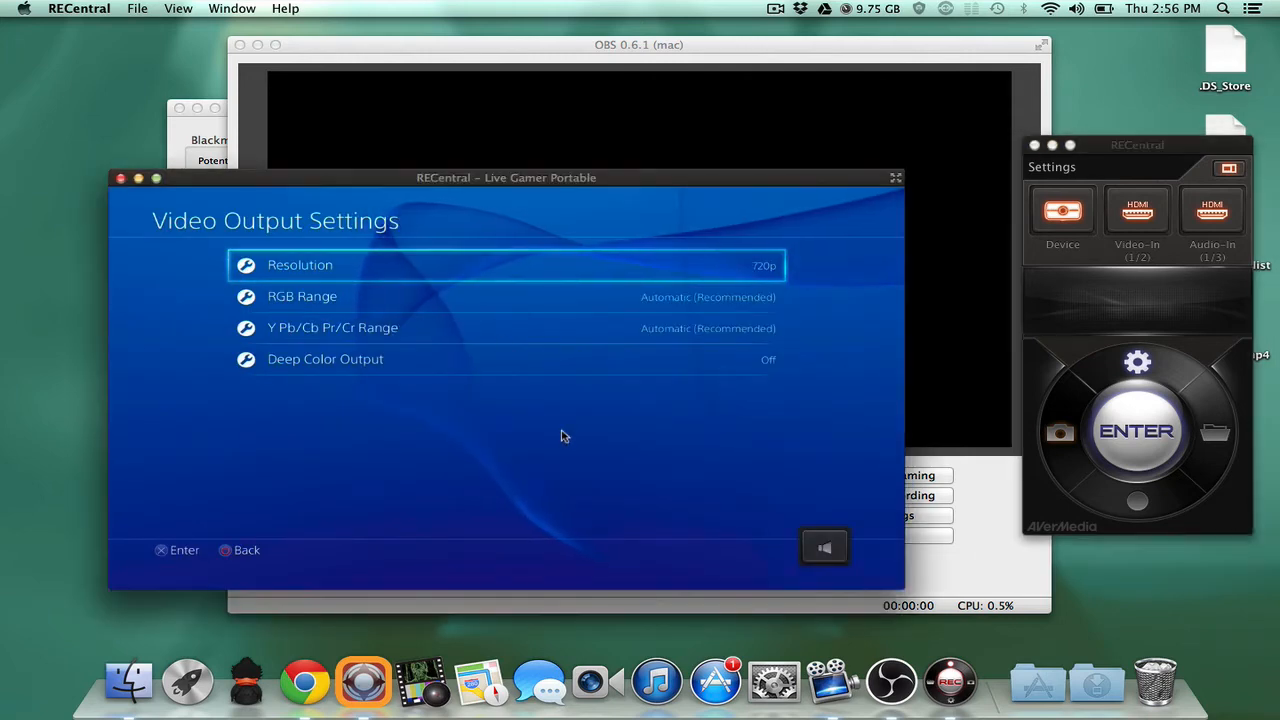
click(824, 547)
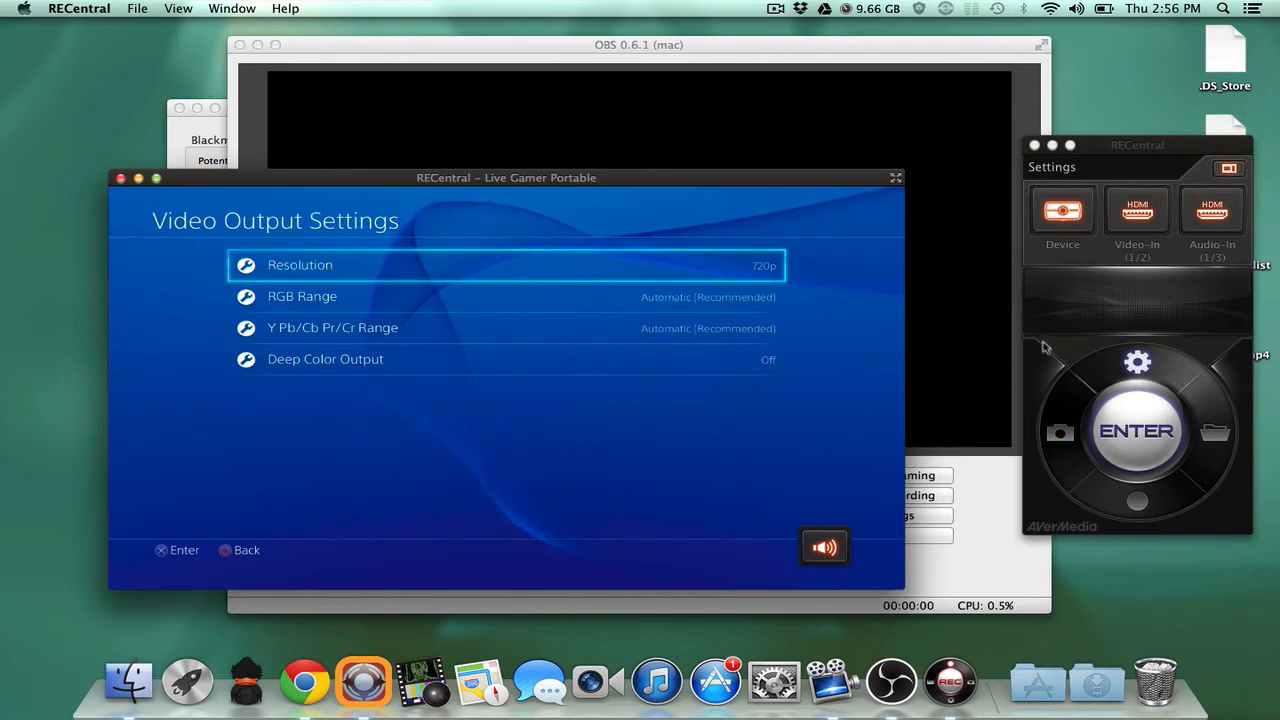
click(1075, 10)
click(1075, 10)
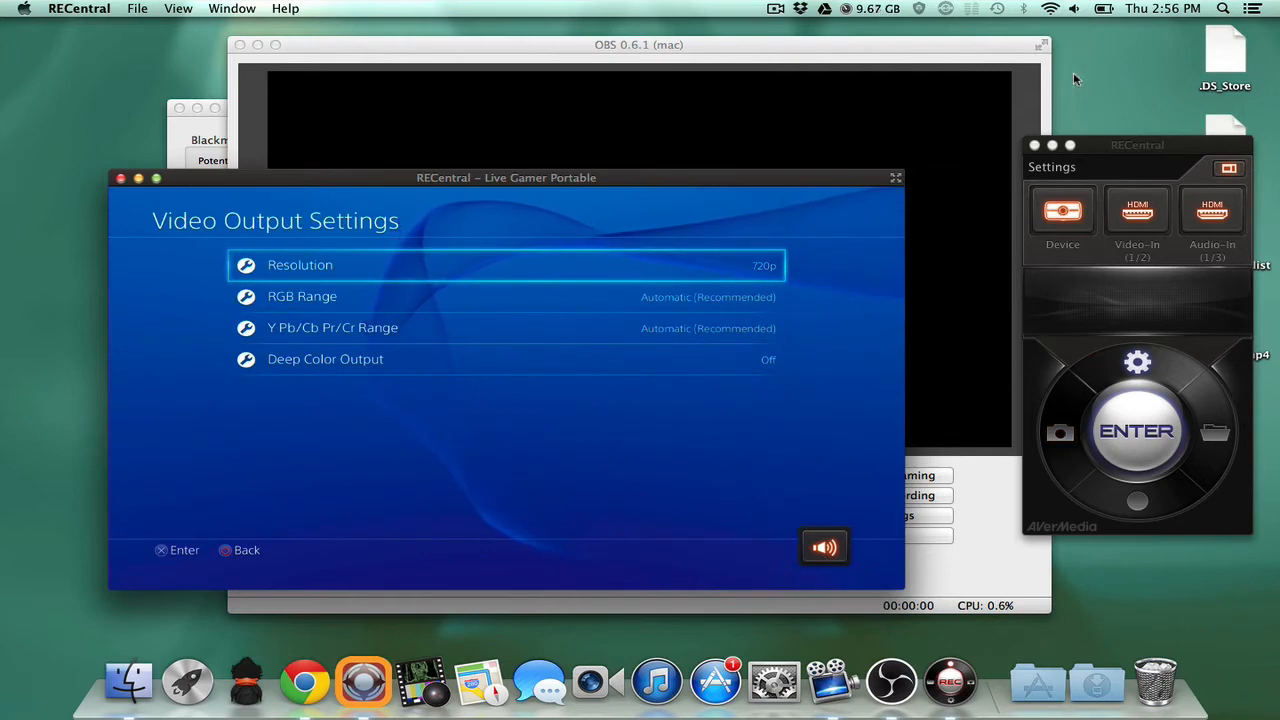
click(595, 58)
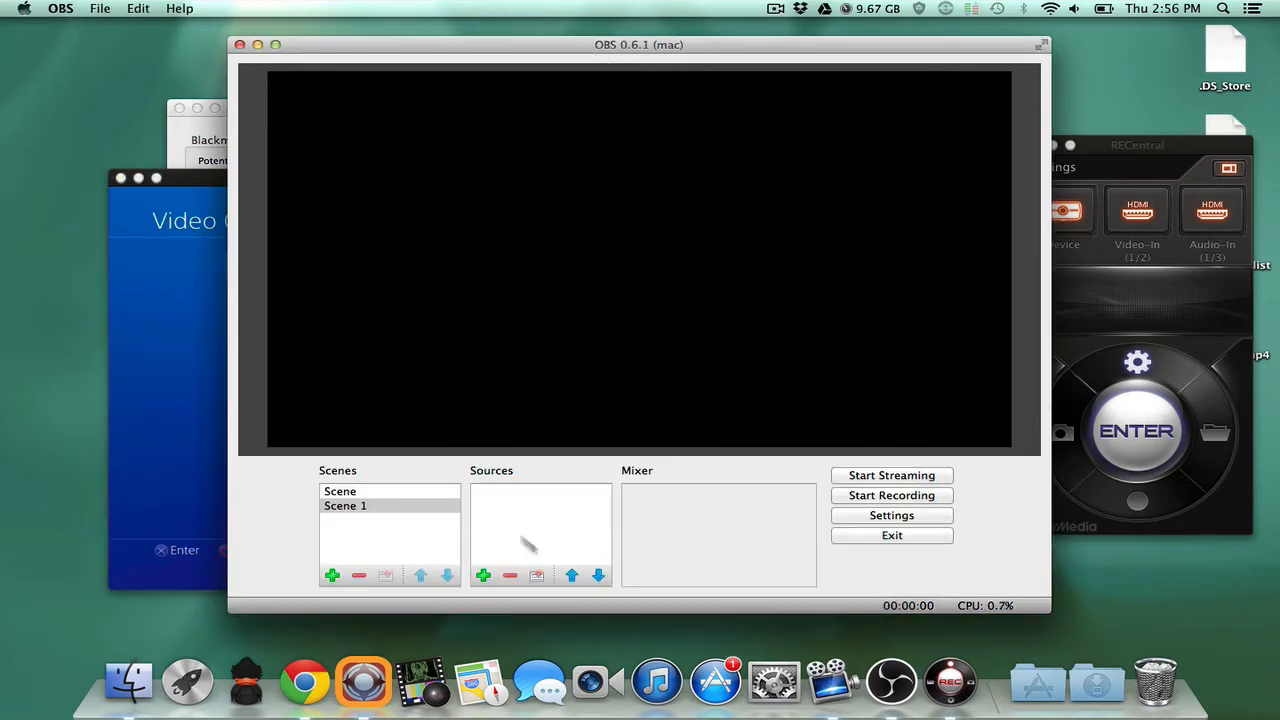
click(180, 393)
click(340, 165)
Add a new Syphon source to Scene 1.
click(484, 574)
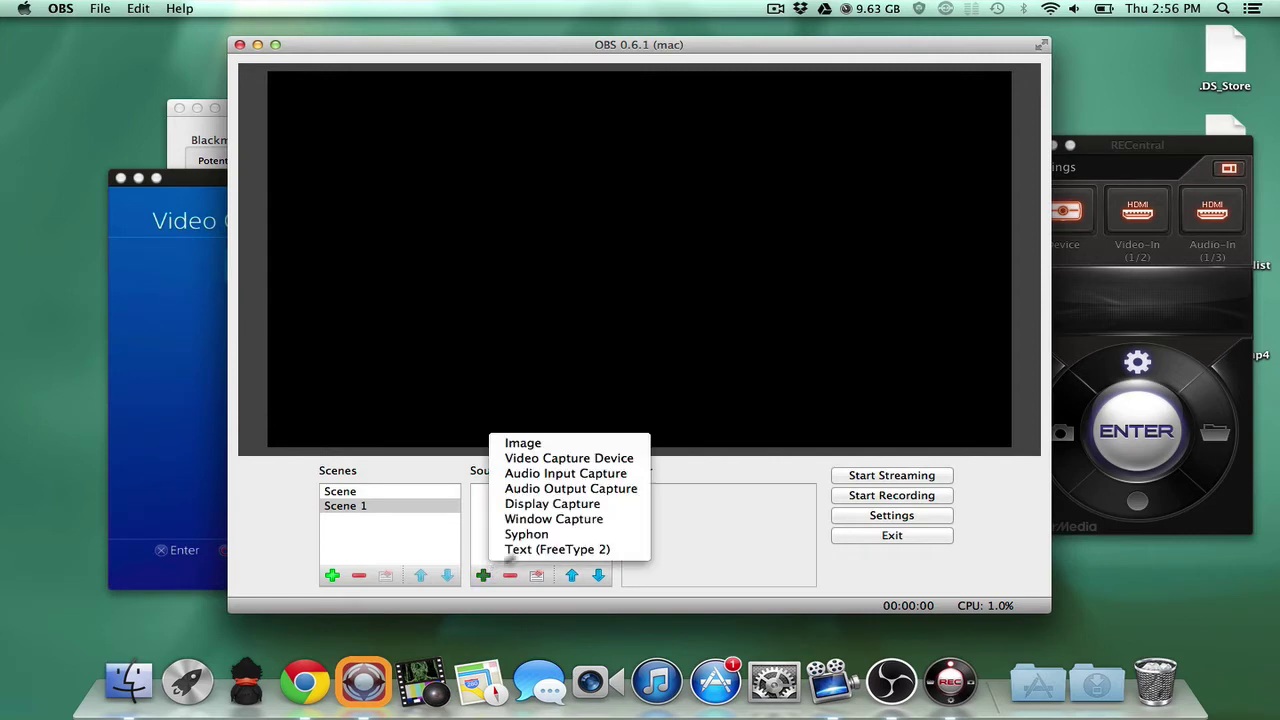
click(568, 536)
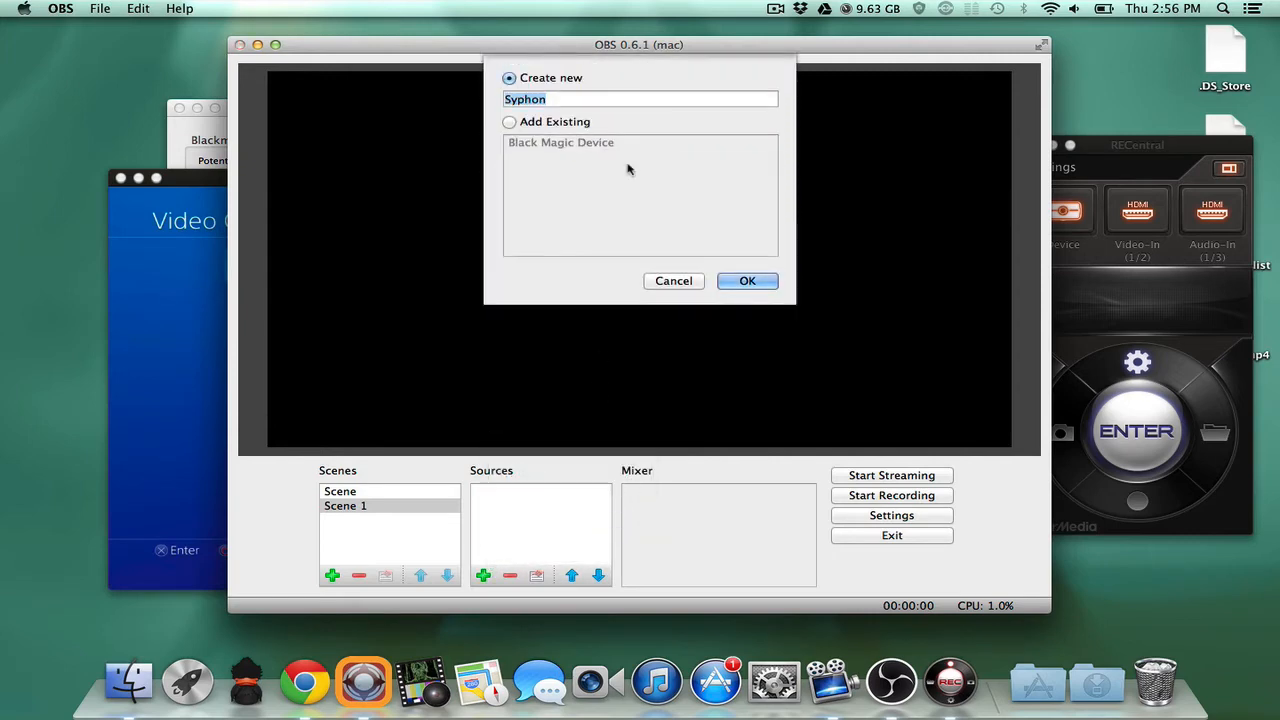
click(747, 281)
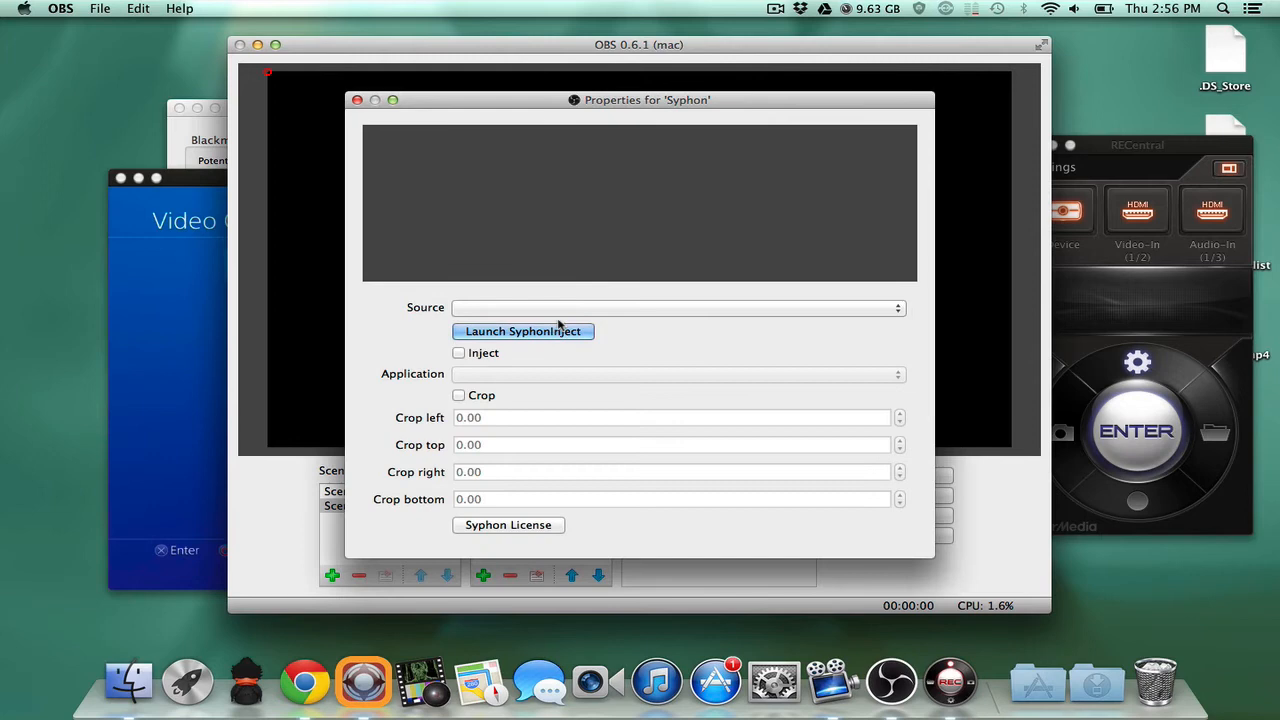
Use SyphonInject to inject Syphon into RECentral, then dismiss the helper.
click(530, 333)
scroll(490, 362, down, 10)
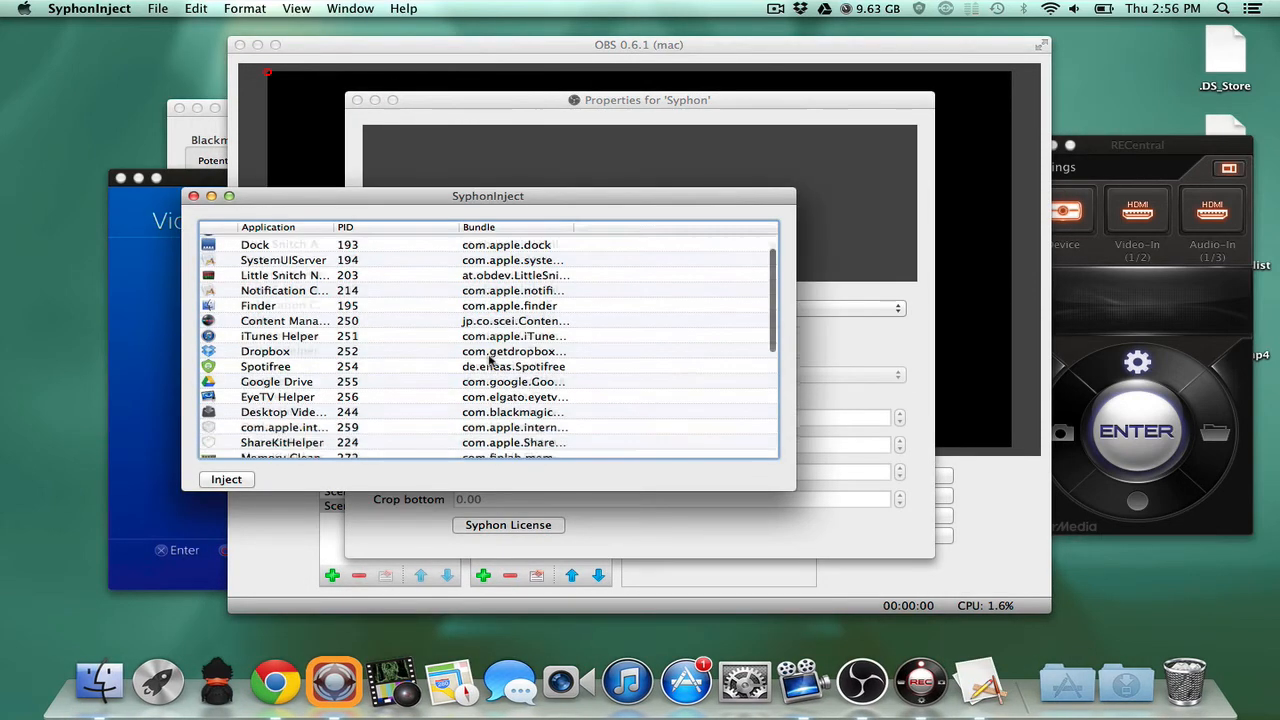
scroll(490, 362, down, 10)
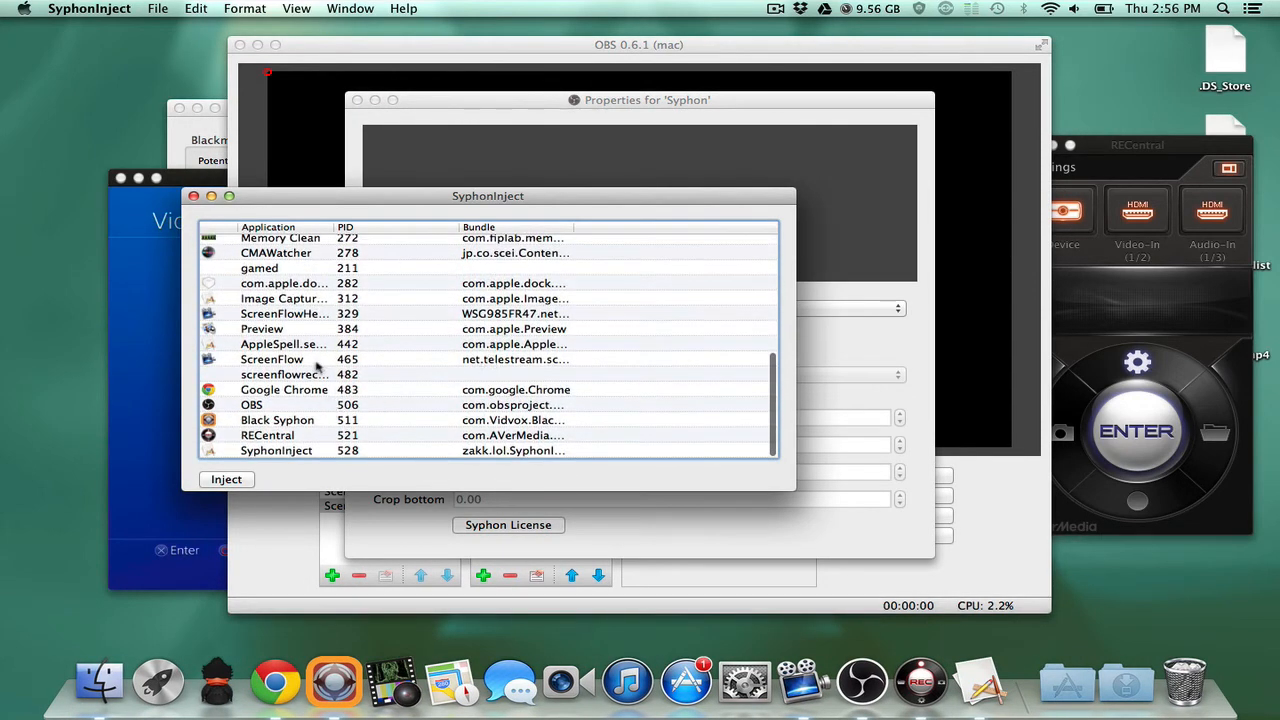
click(276, 437)
click(226, 479)
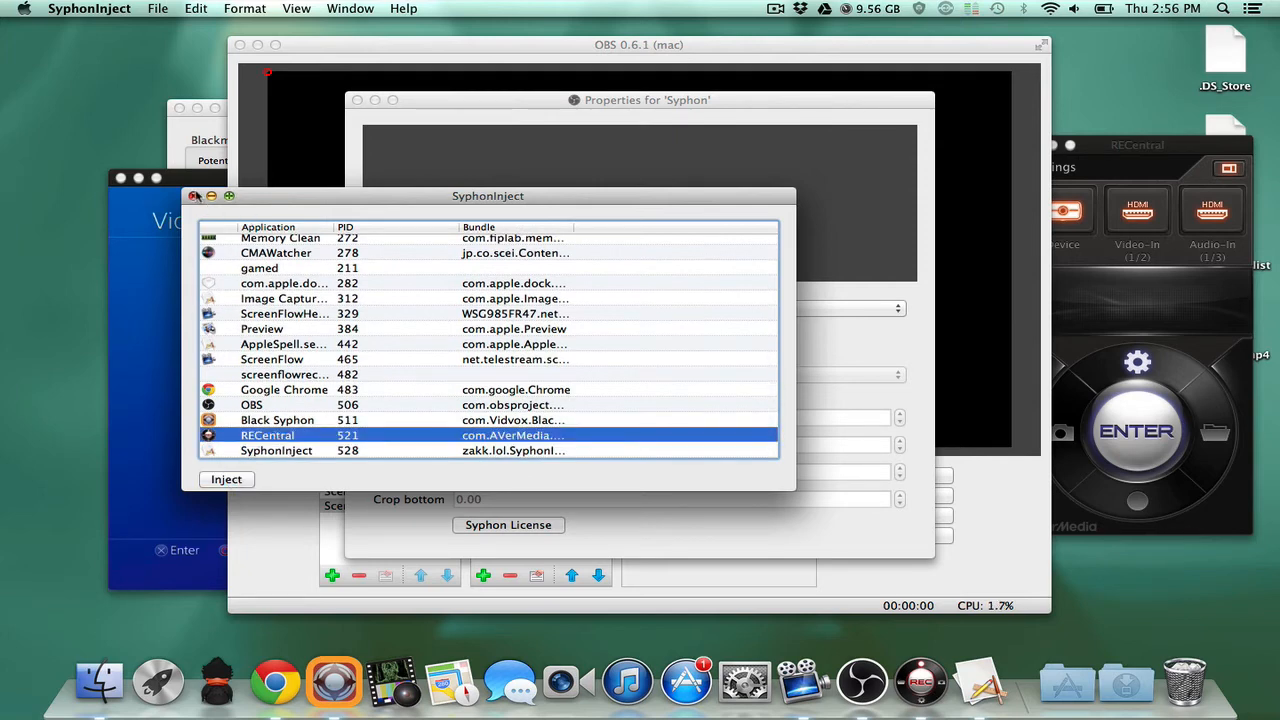
click(194, 196)
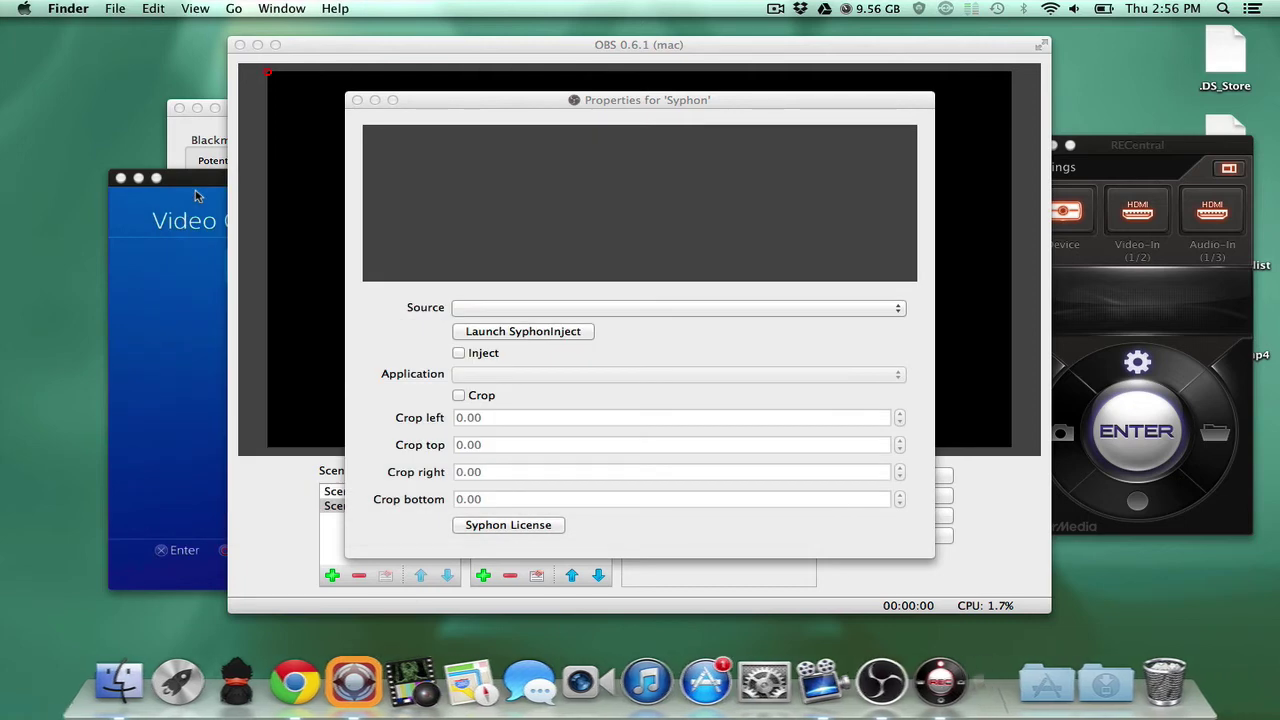
Set the Syphon source to [RECentral] InjectedSyphon so the PS4 feed appears.
click(510, 311)
click(520, 336)
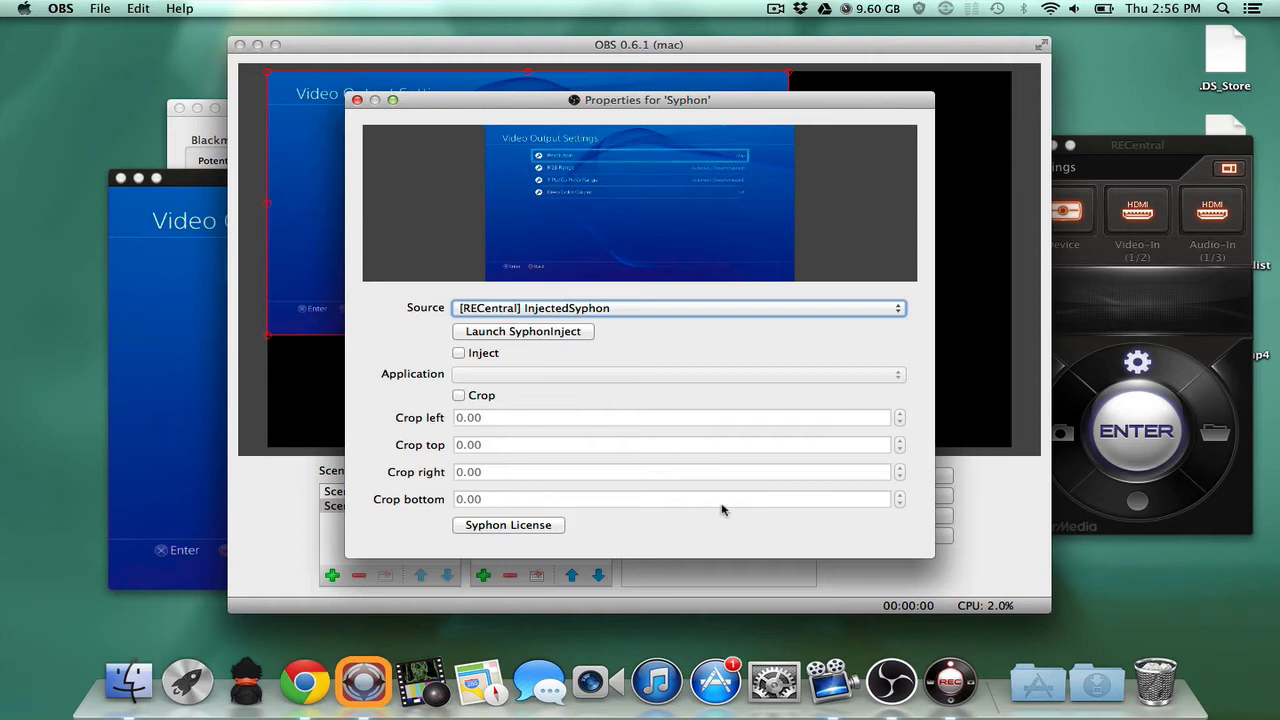
click(497, 380)
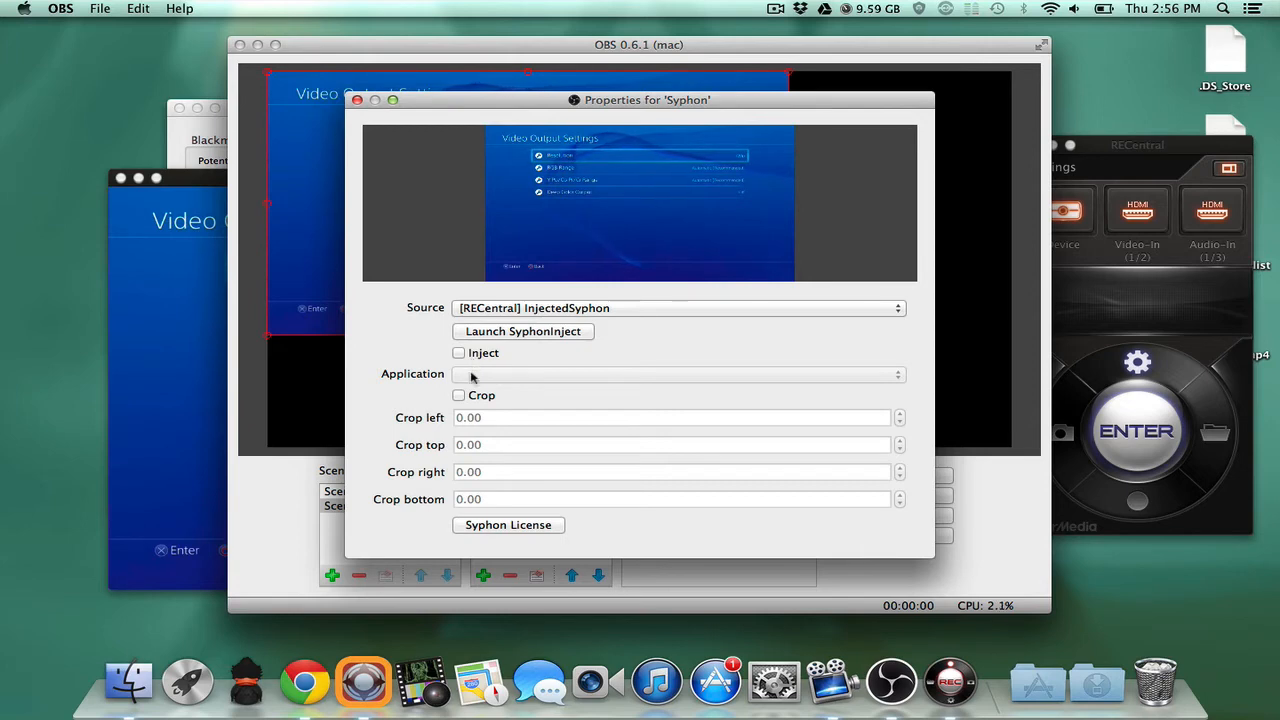
click(356, 100)
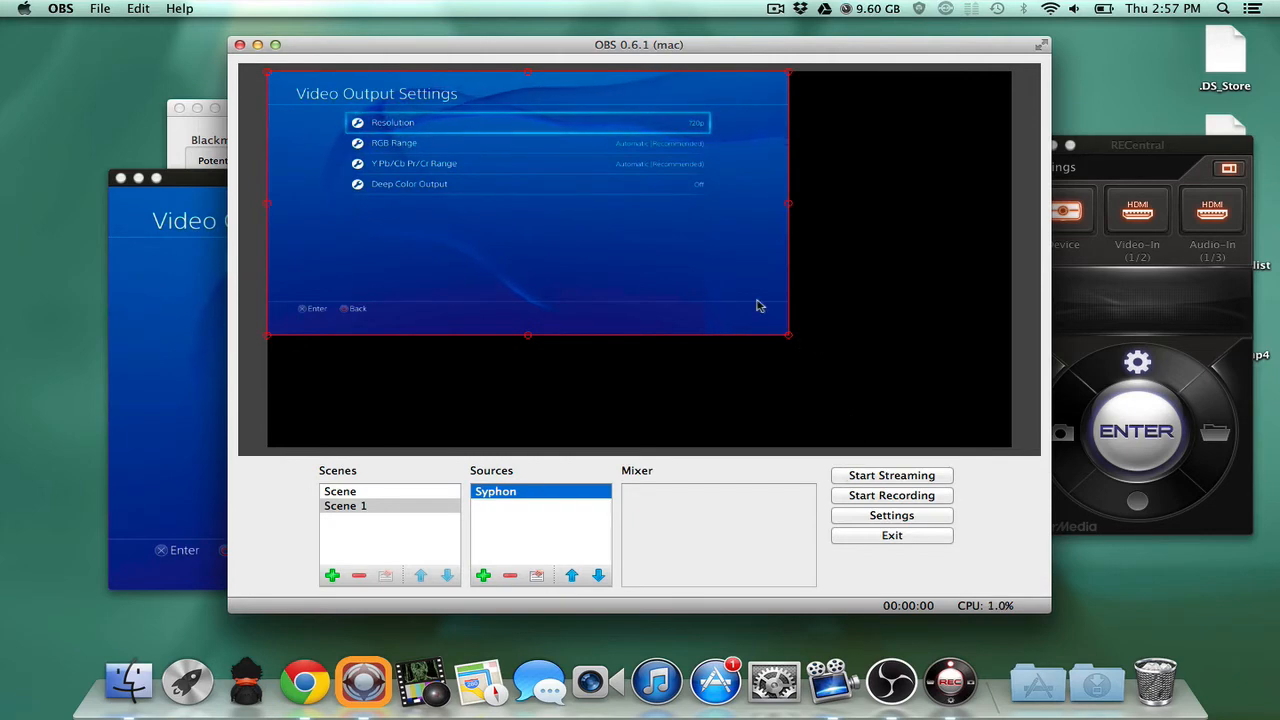
Fit the console picture to fill the canvas (Cmd+F) and go to Settings.
key(super+f)
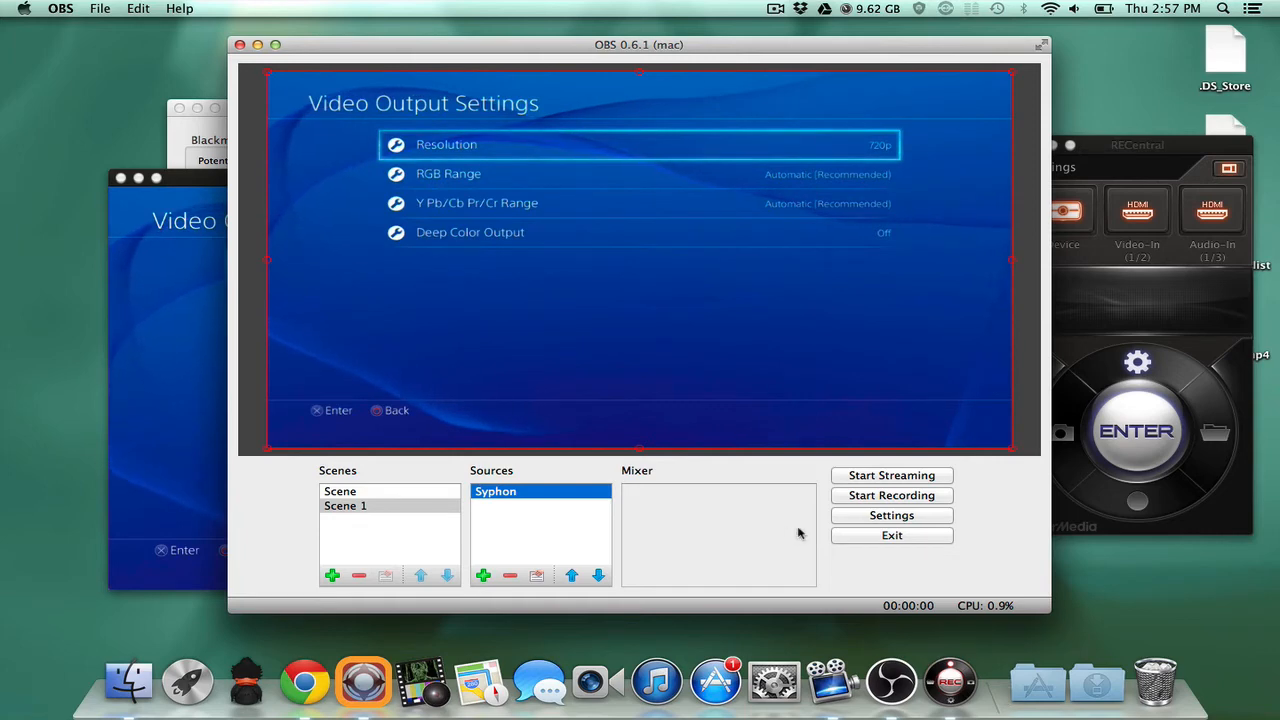
click(891, 515)
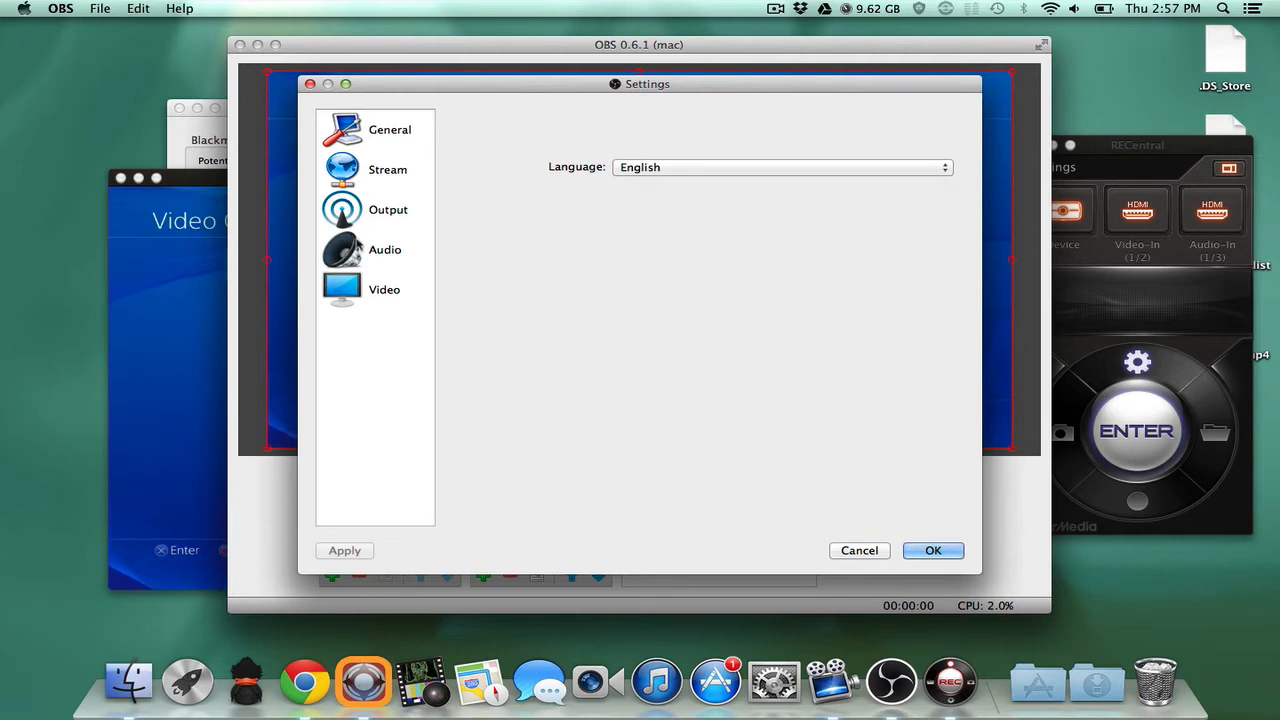
Set the Desktop Audio Device to WavTap on the Audio settings page.
click(357, 280)
click(383, 245)
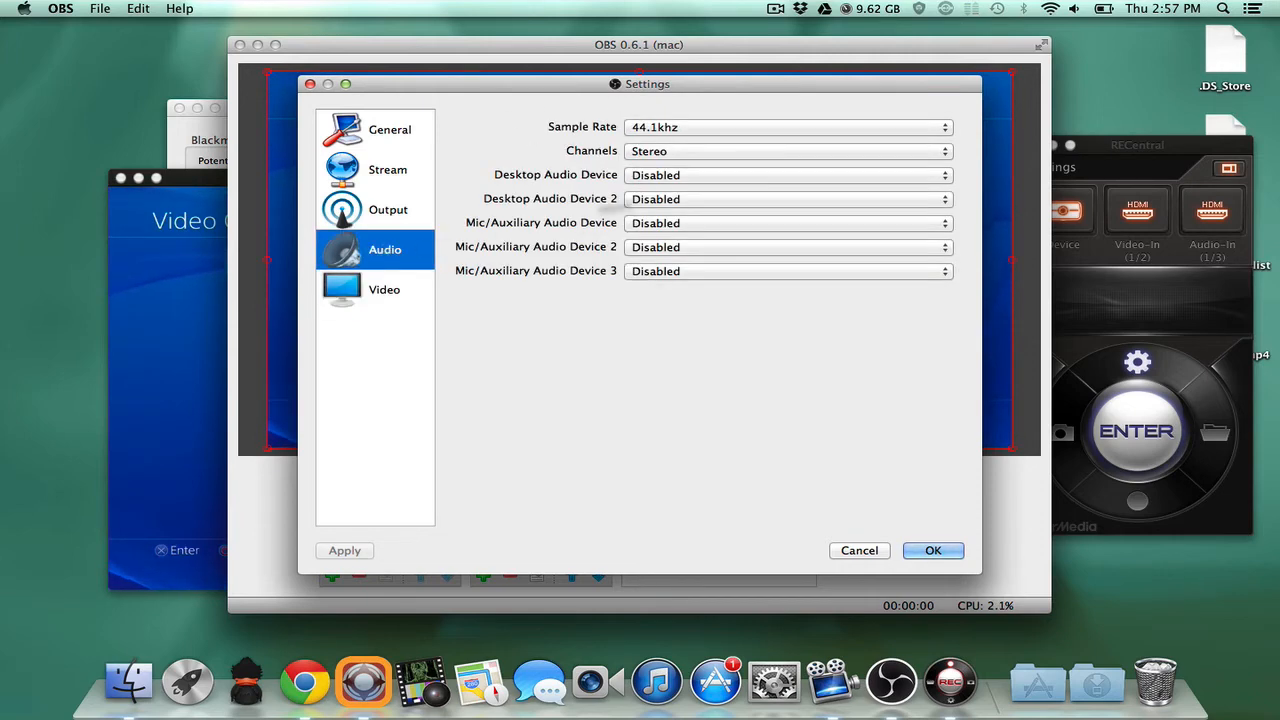
click(690, 175)
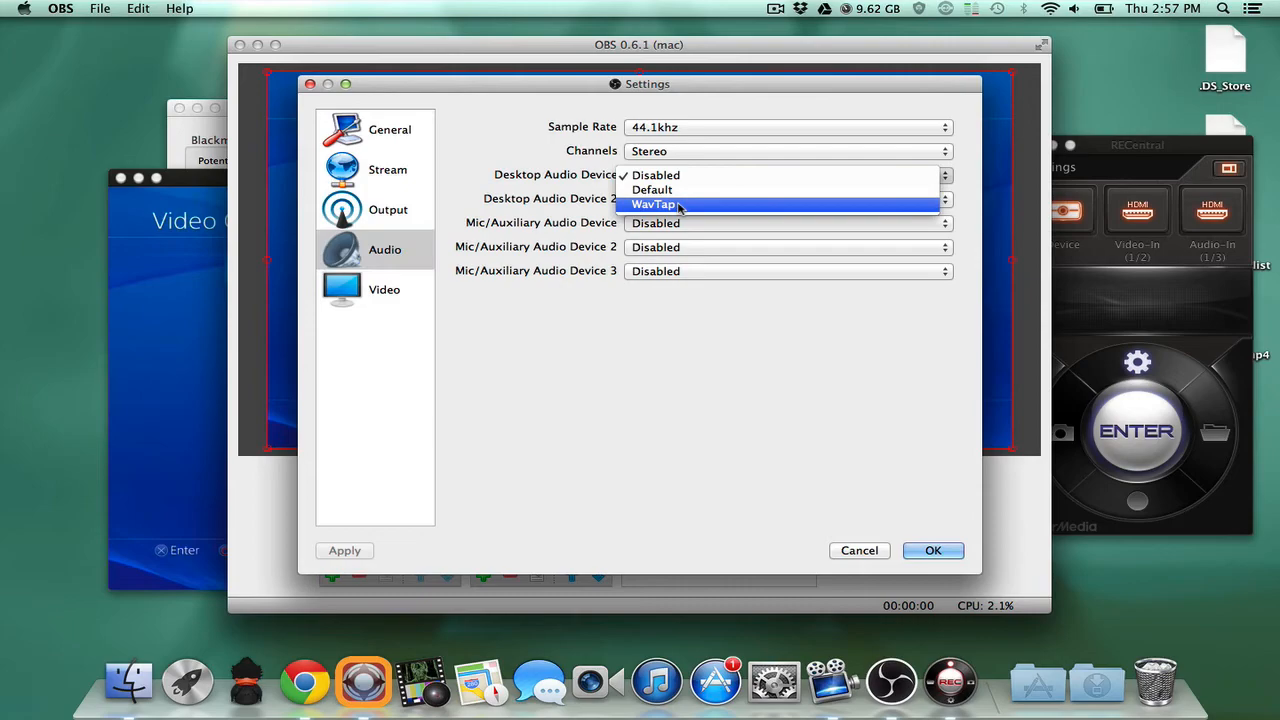
click(680, 205)
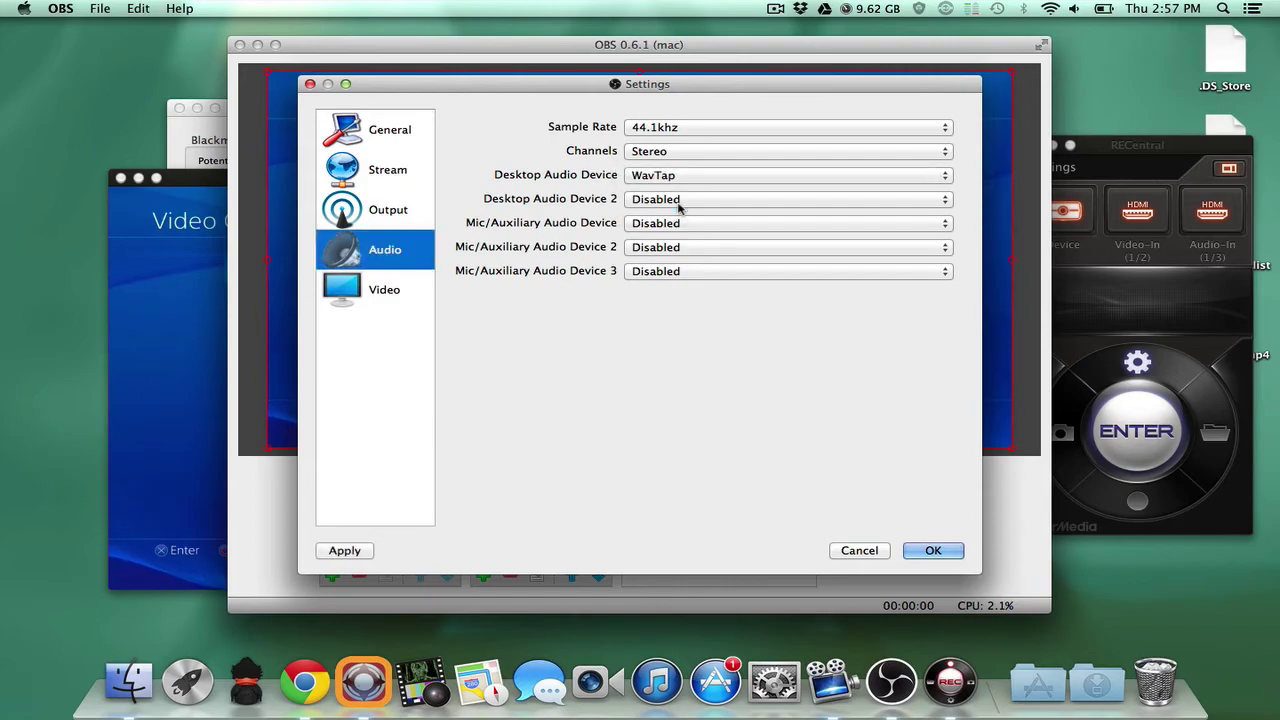
Launch the WavTap app and save the unsaved audio settings.
click(1040, 684)
scroll(907, 400, down, 8)
click(850, 575)
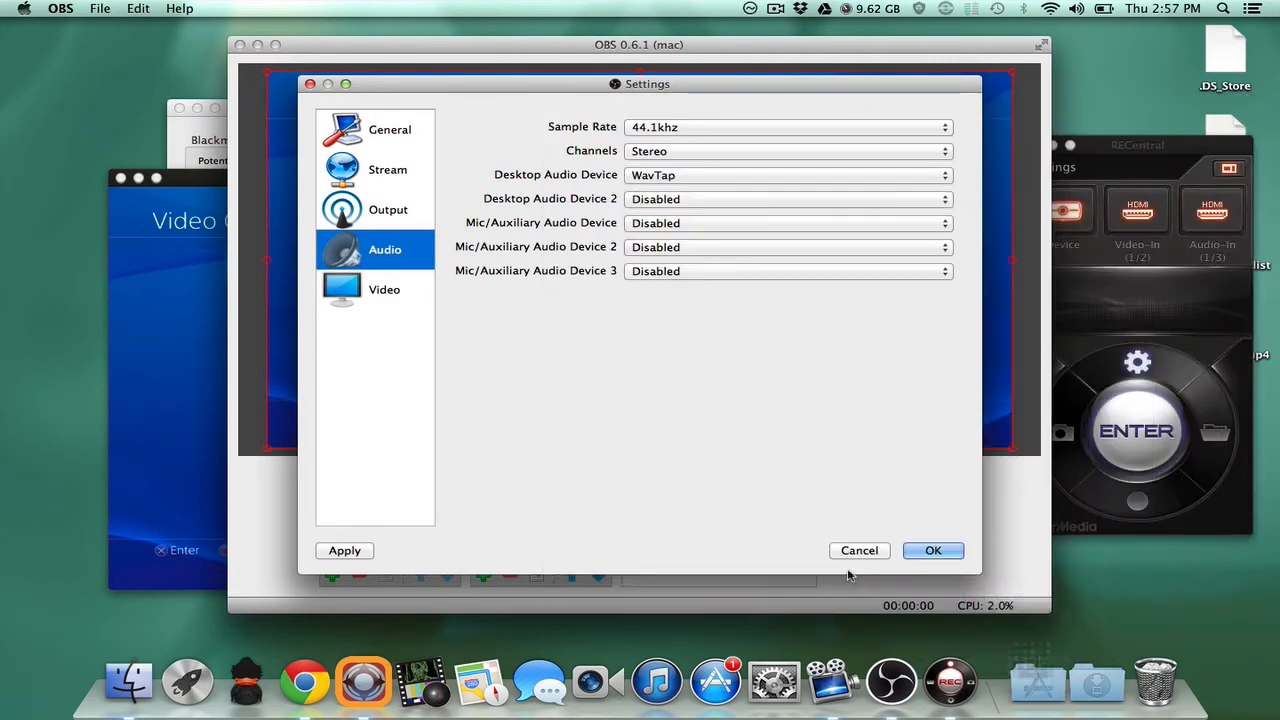
click(310, 85)
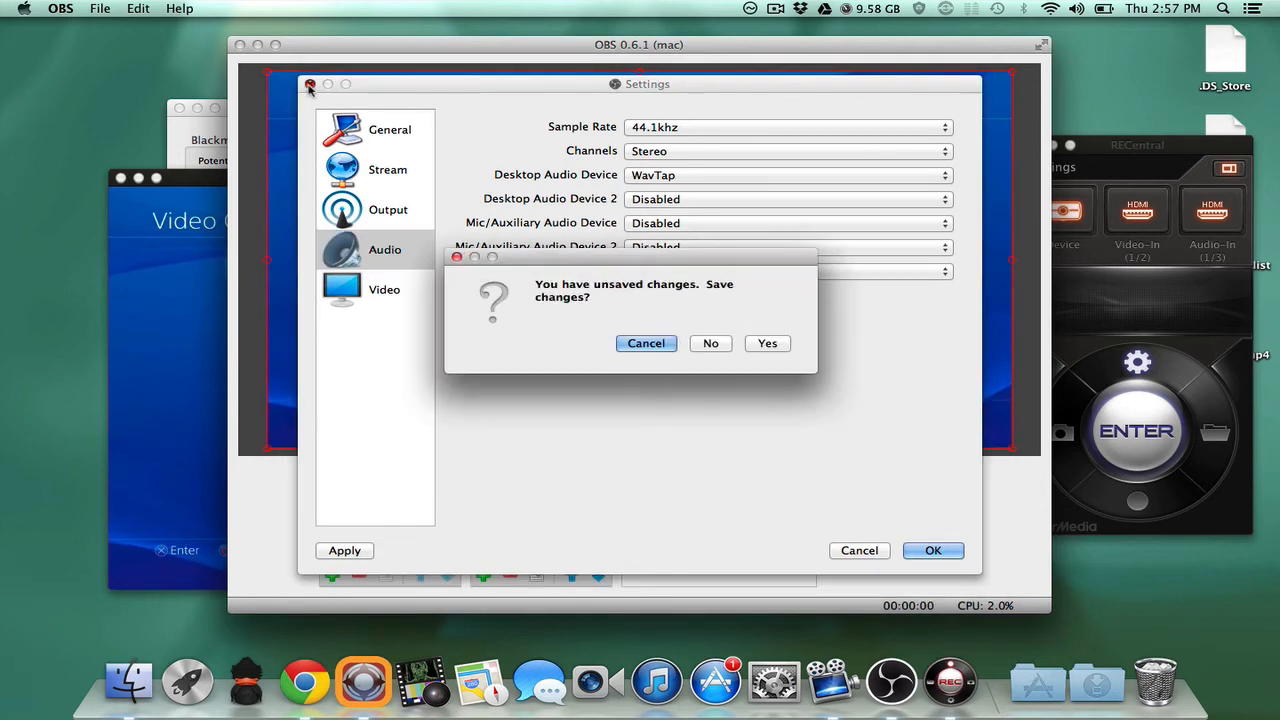
click(766, 345)
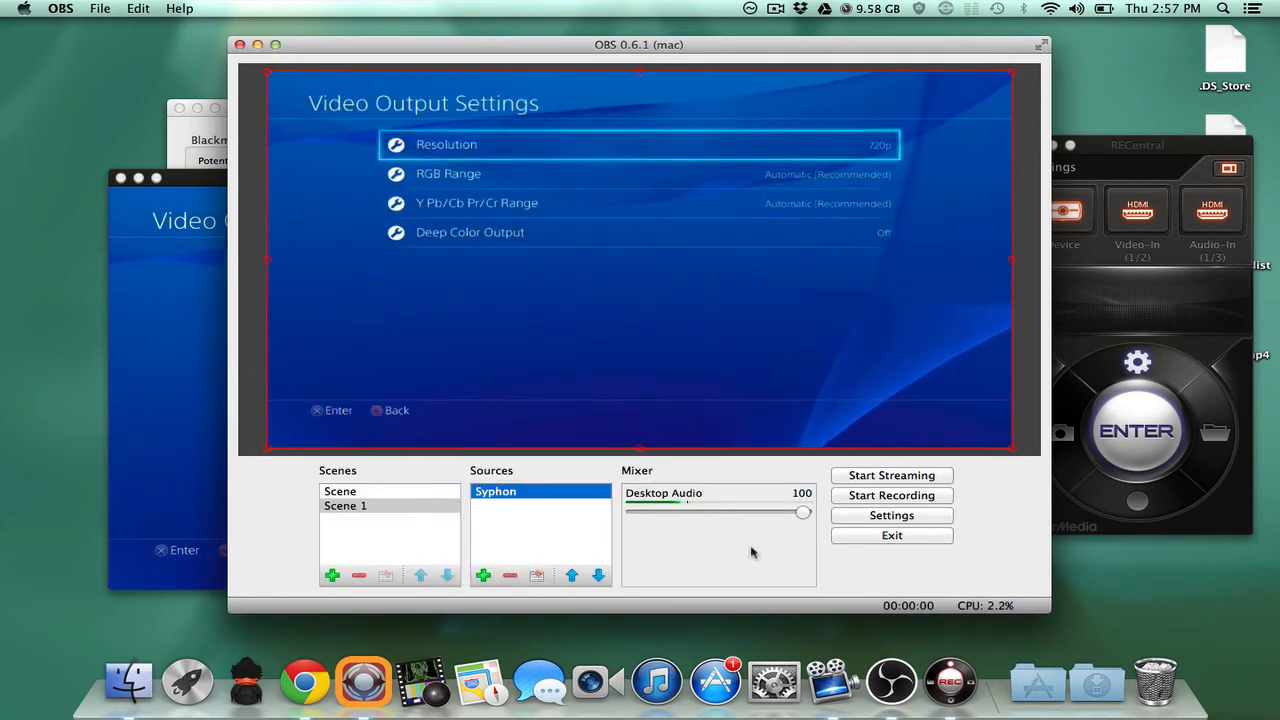
click(714, 549)
Set the Mic/Auxiliary Audio Device to Plantronics RIG and confirm.
click(870, 515)
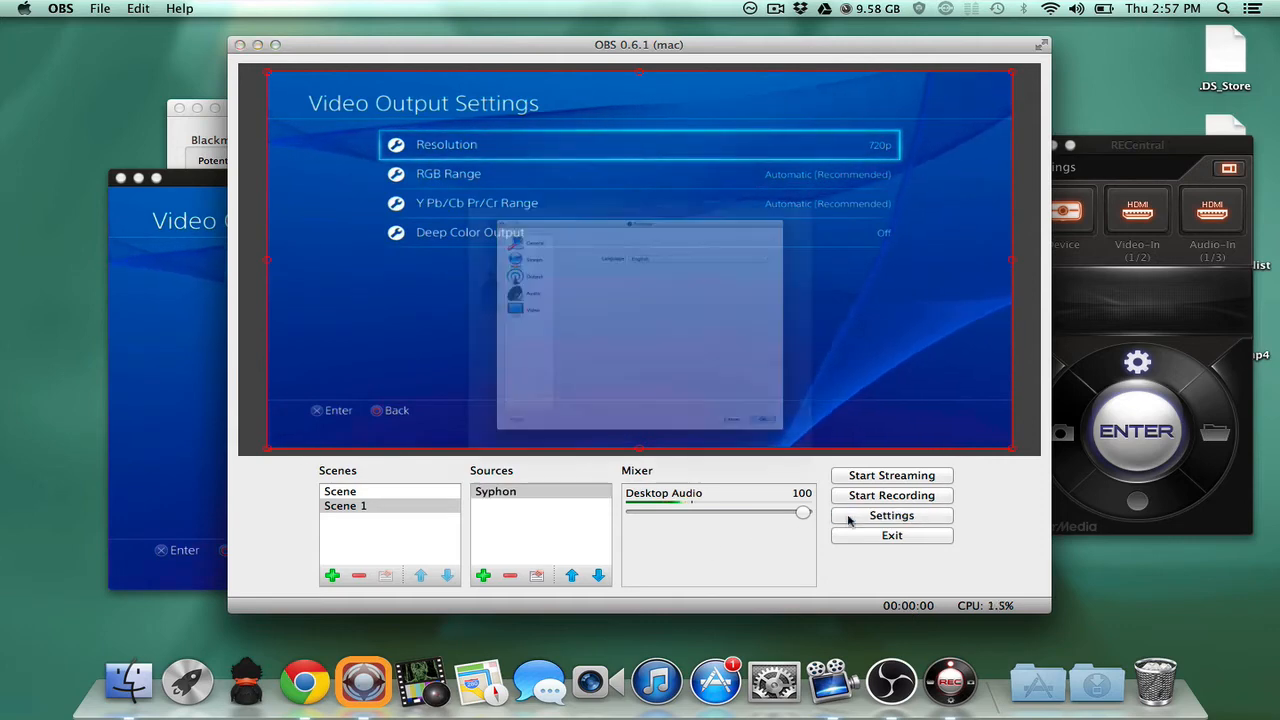
click(382, 255)
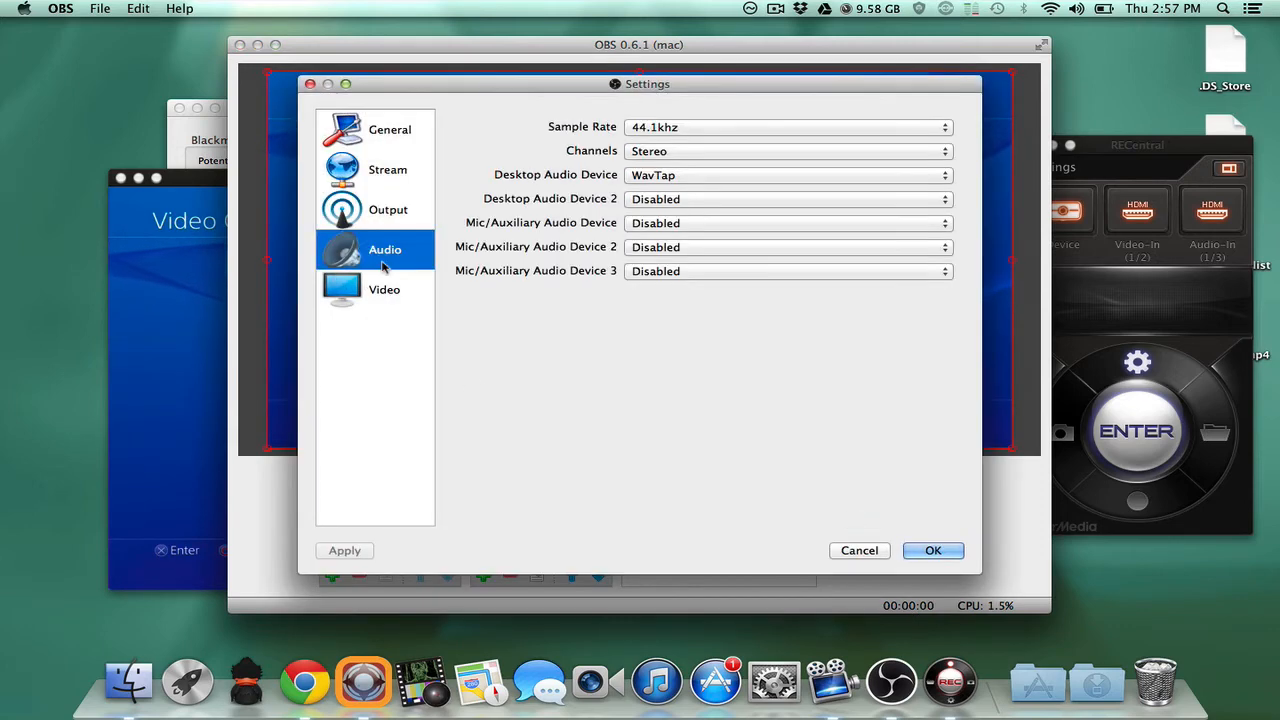
click(658, 222)
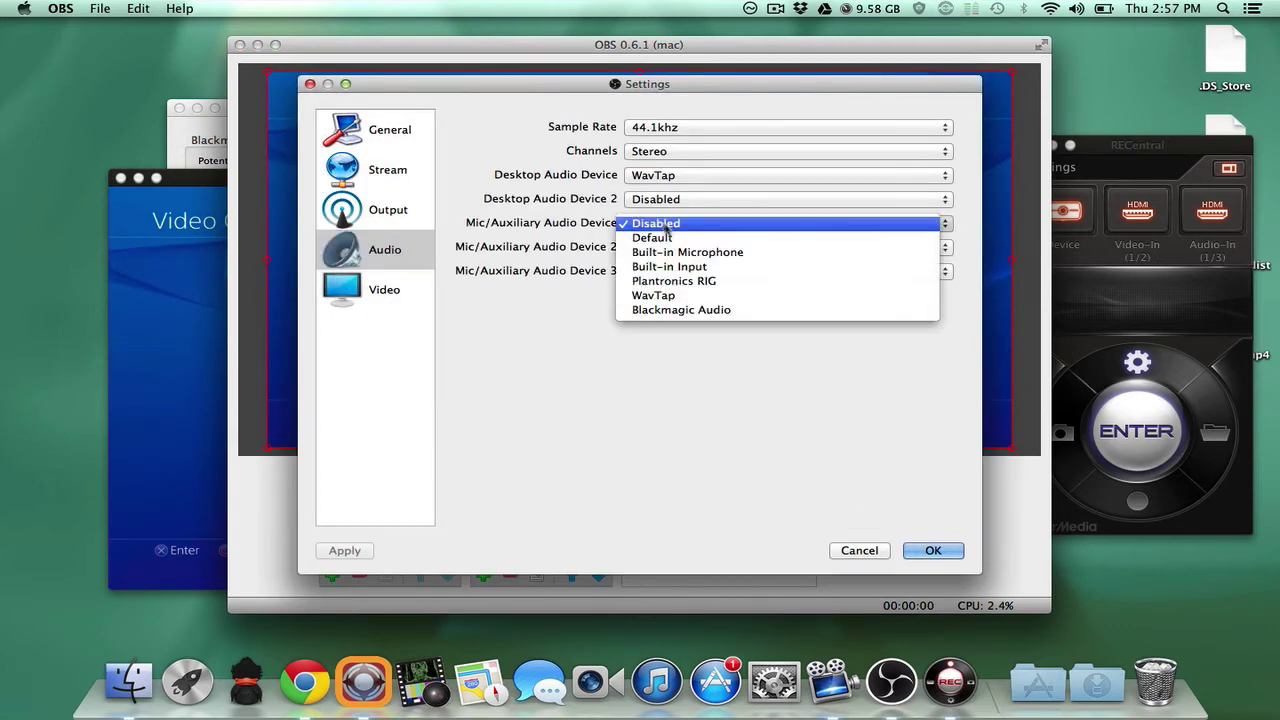
click(678, 284)
click(933, 550)
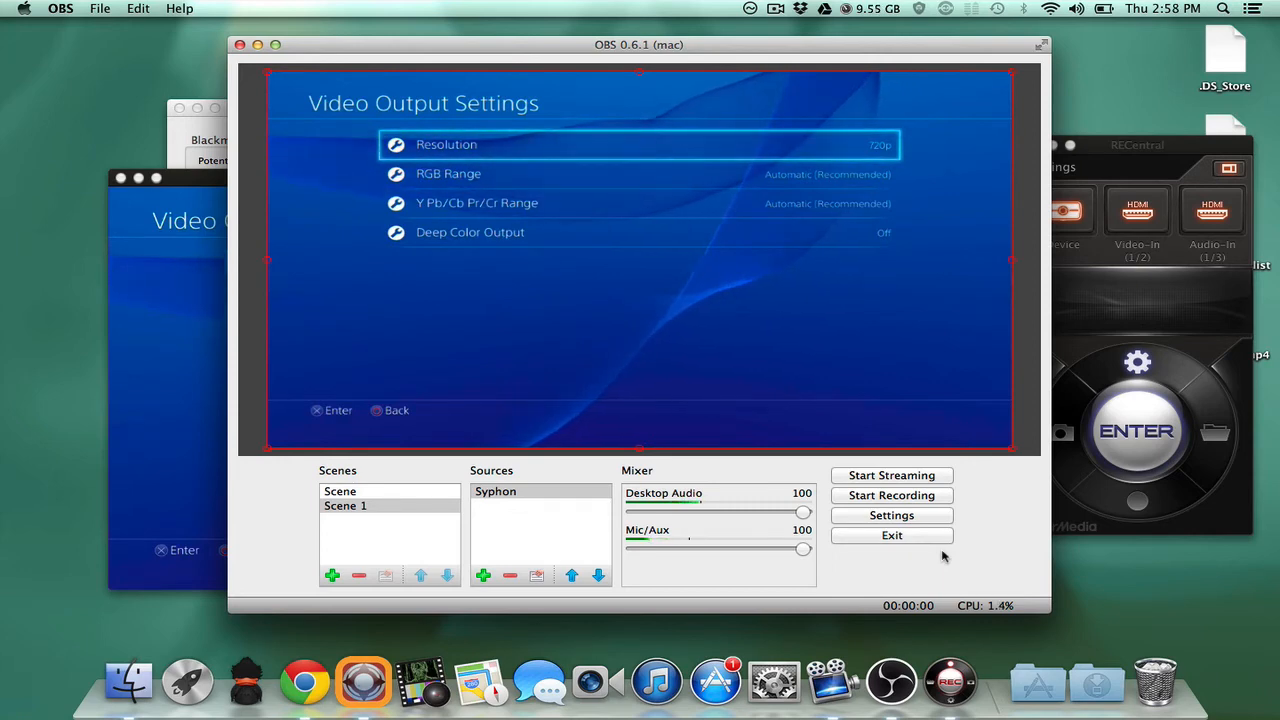
Switch to the scene named Scene and compare the Black Syphon and OBS windows to verify capture.
click(1095, 332)
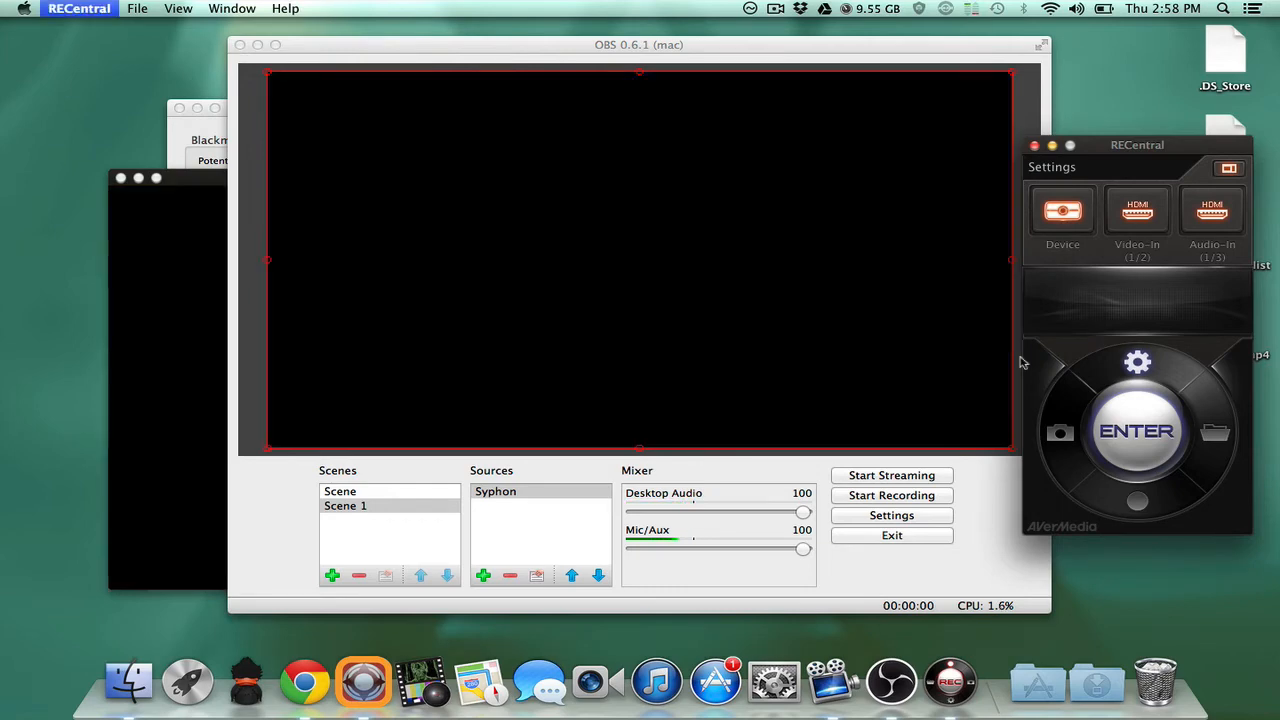
click(395, 493)
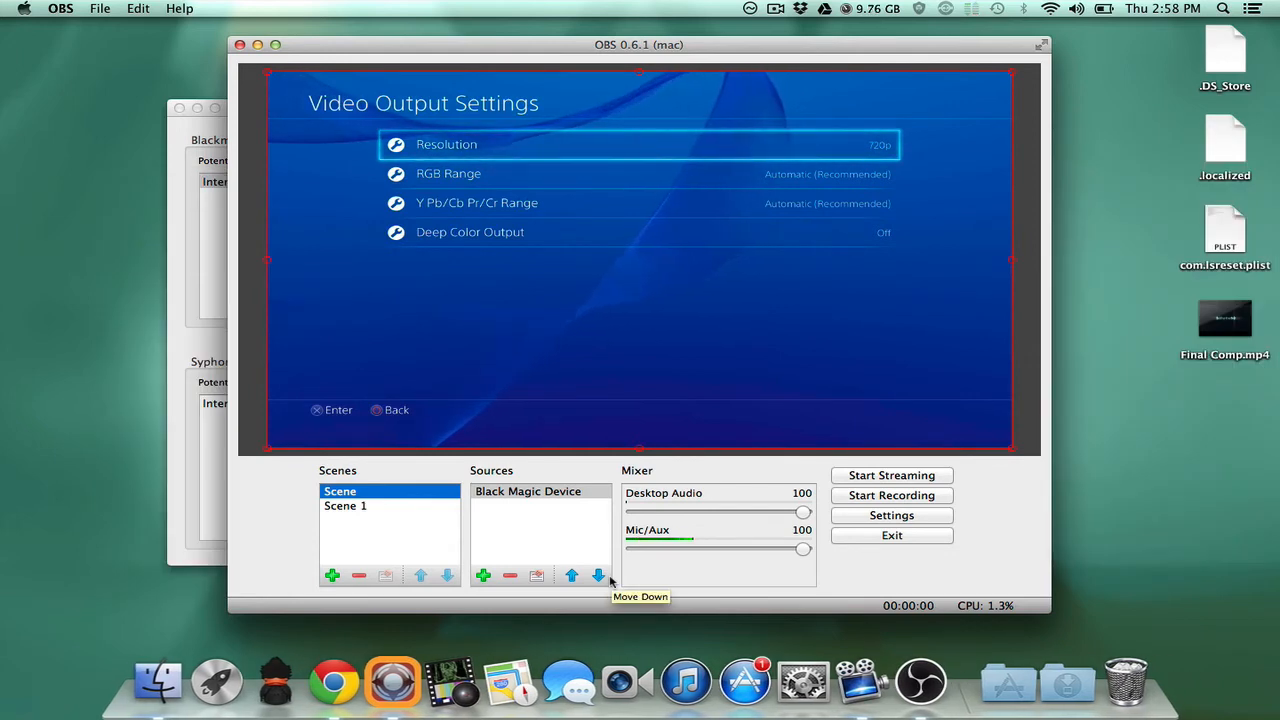
click(196, 291)
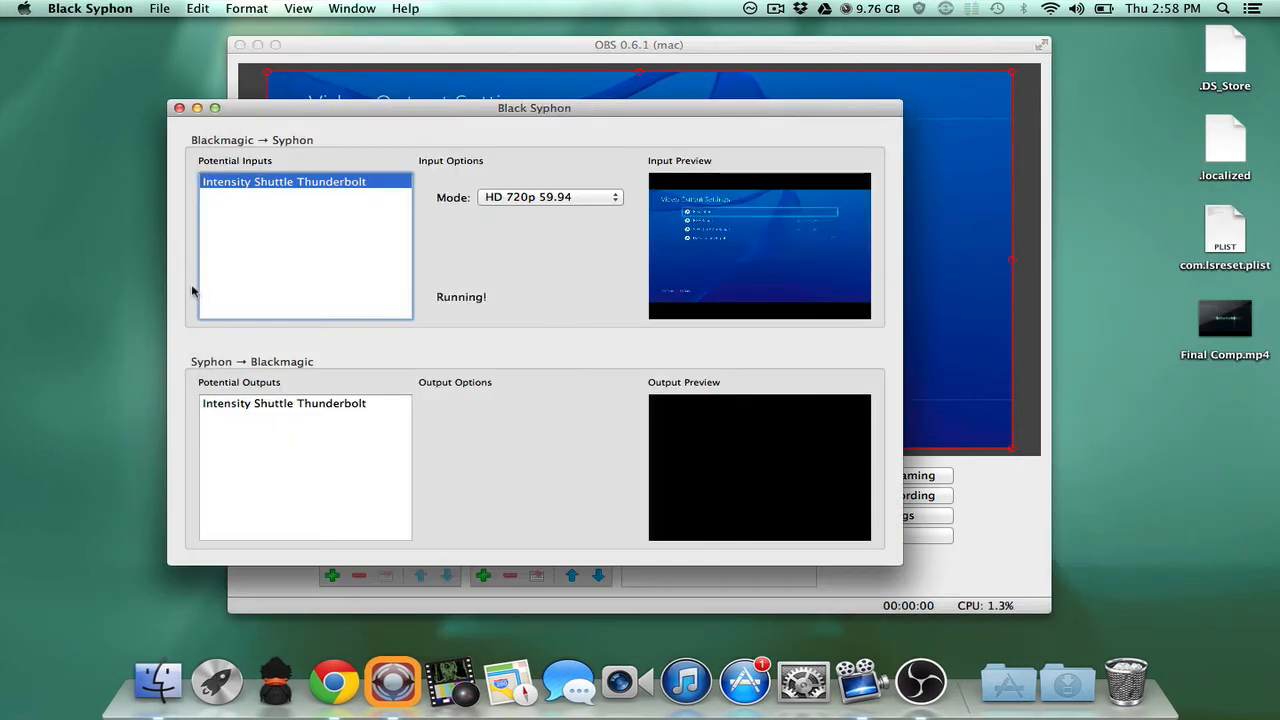
click(672, 46)
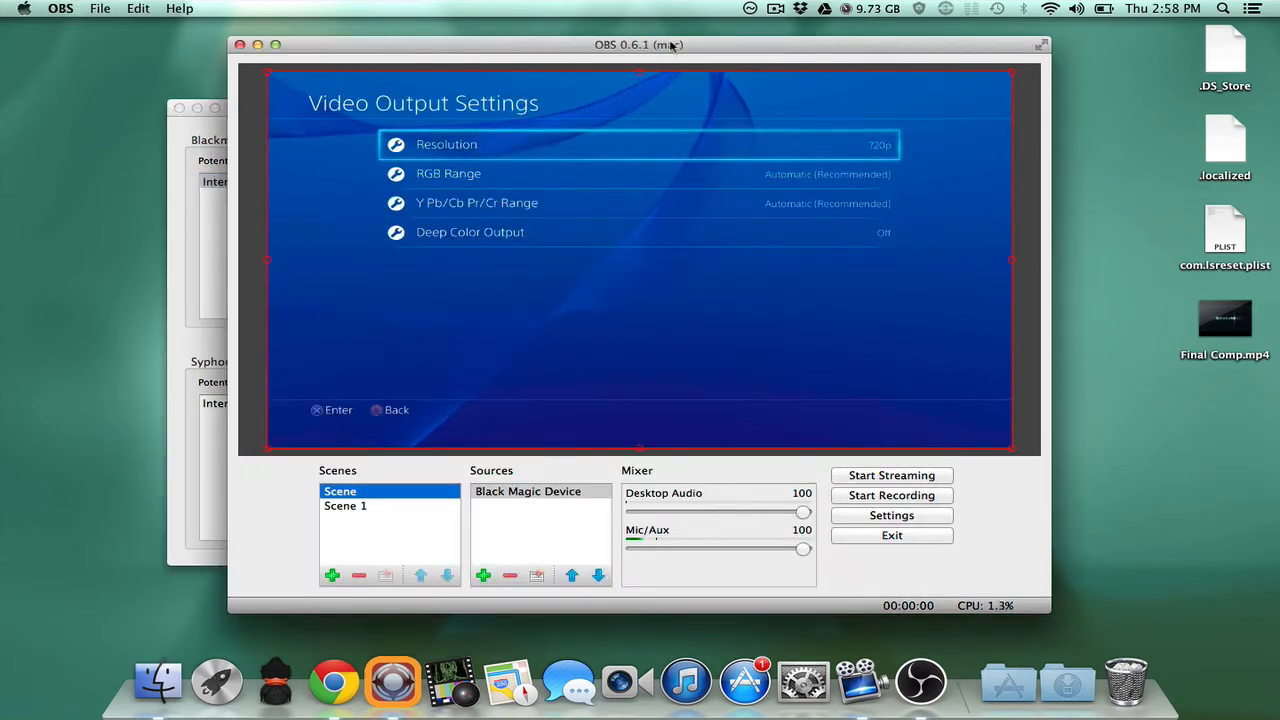
click(181, 176)
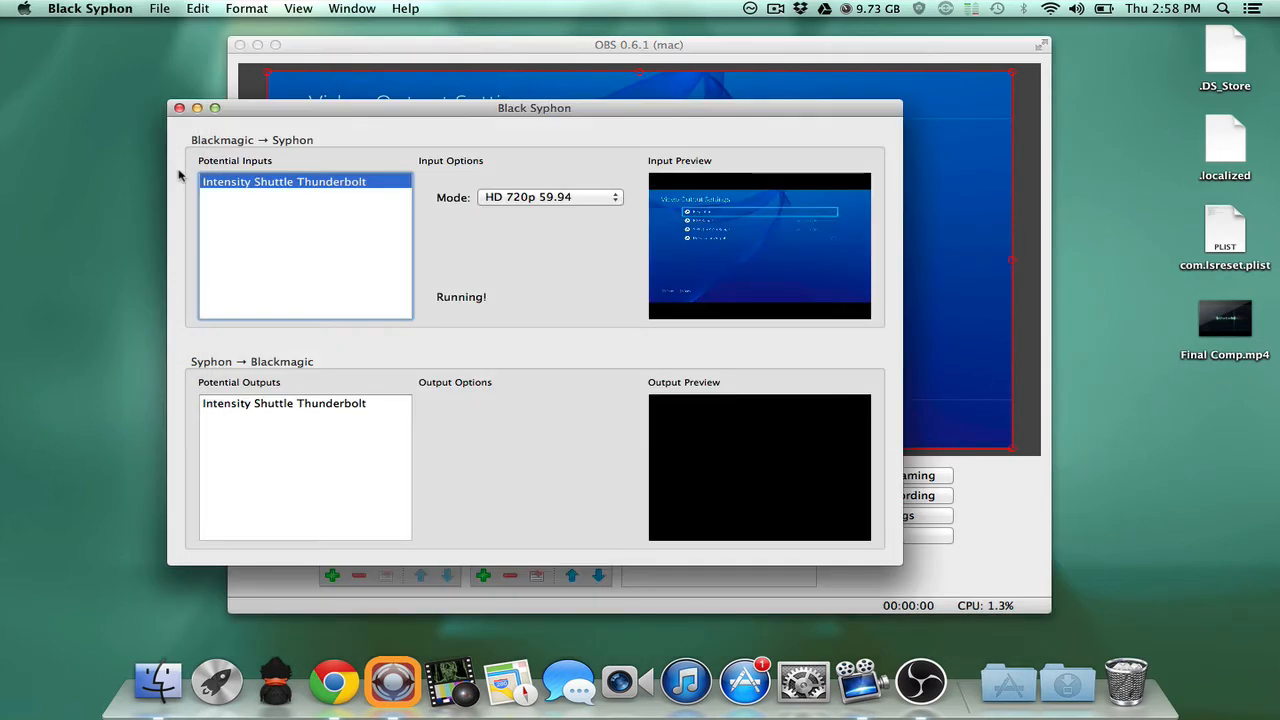
click(397, 58)
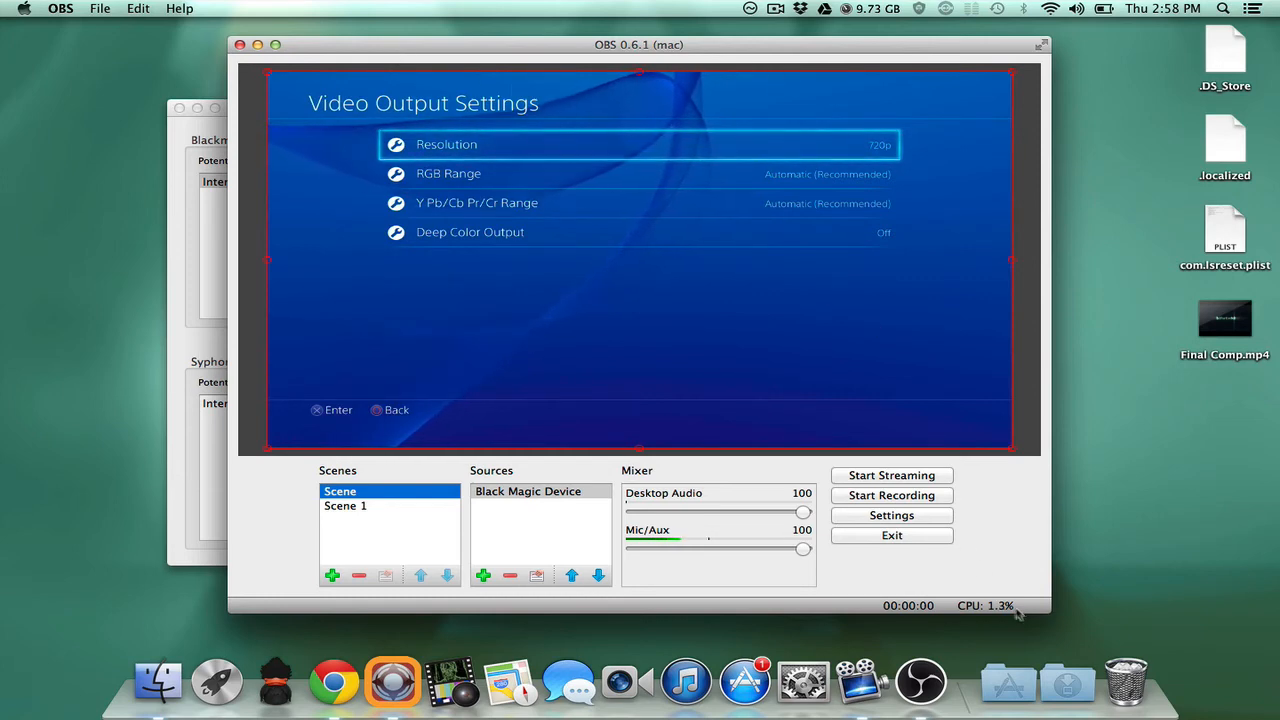
Launch Audio Hijack Pro and allow its network connections forever.
click(1009, 683)
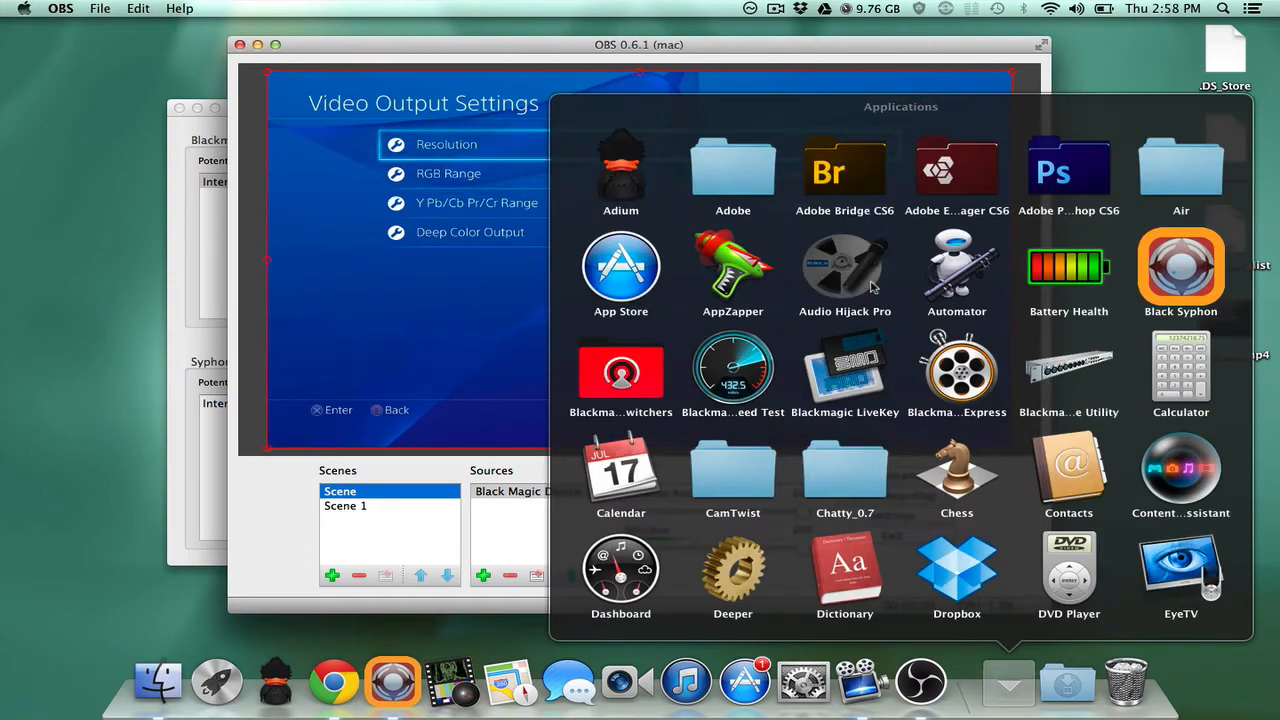
click(845, 270)
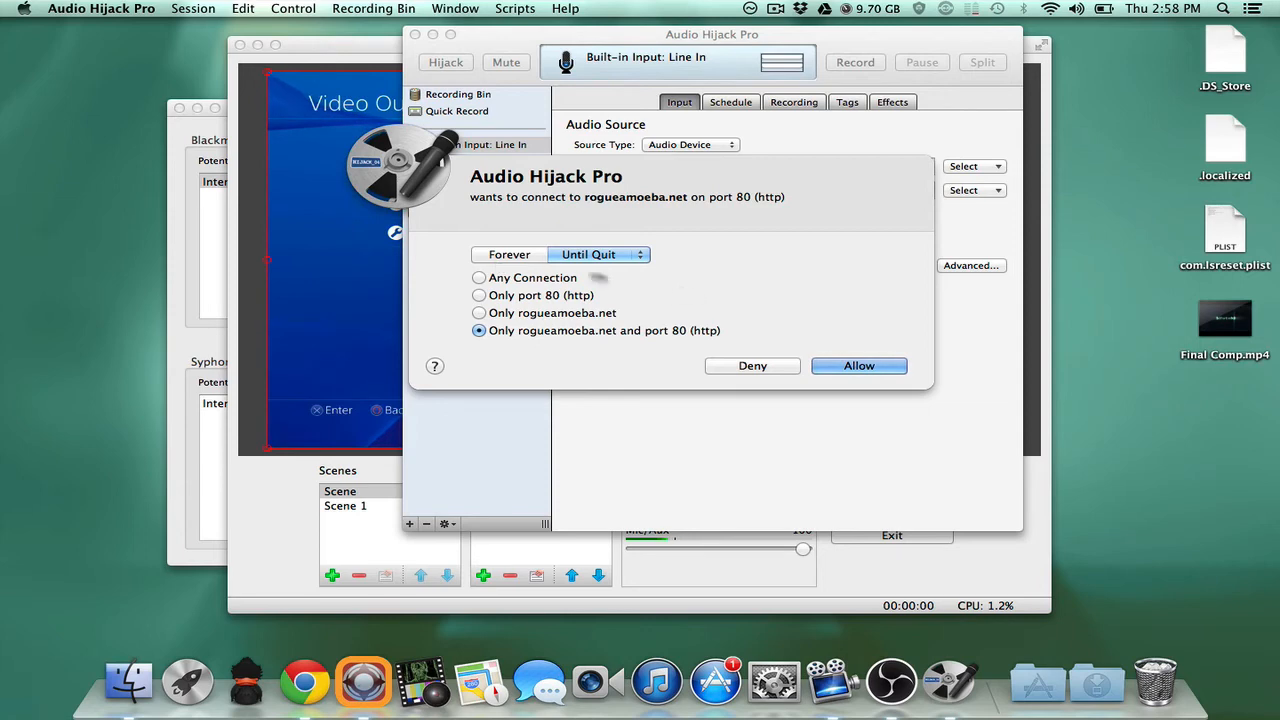
click(511, 258)
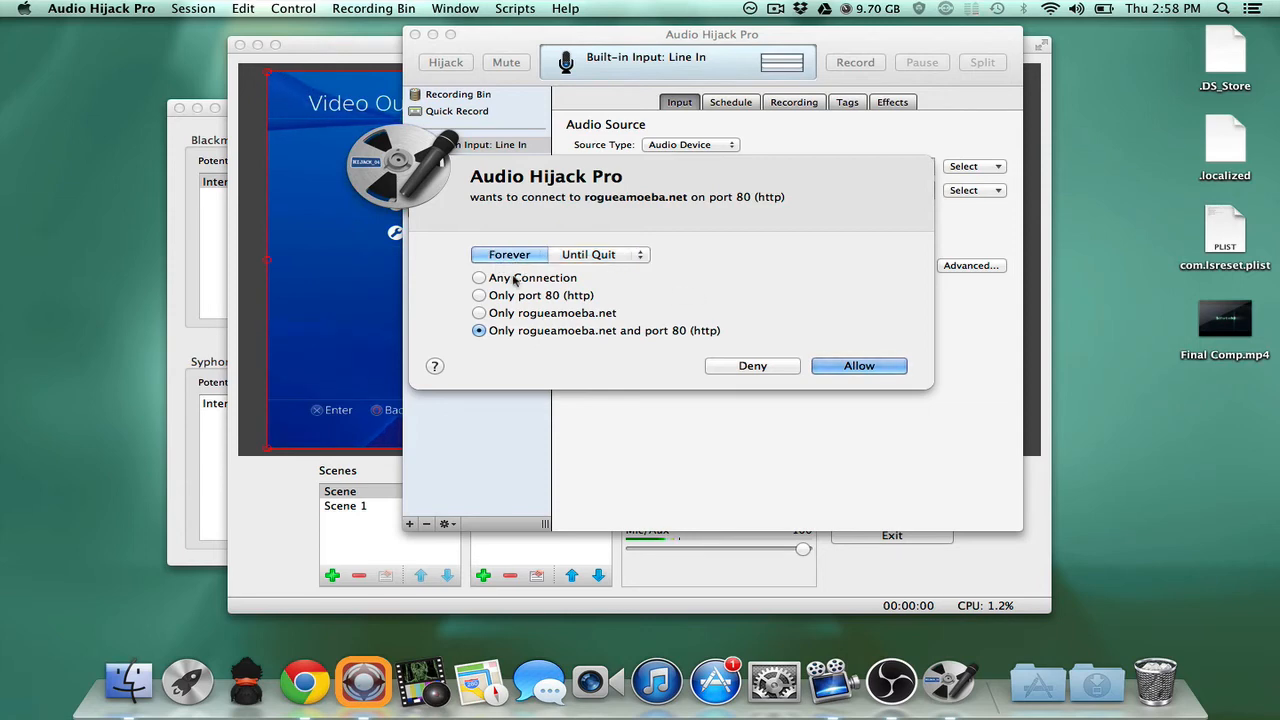
click(479, 278)
click(859, 366)
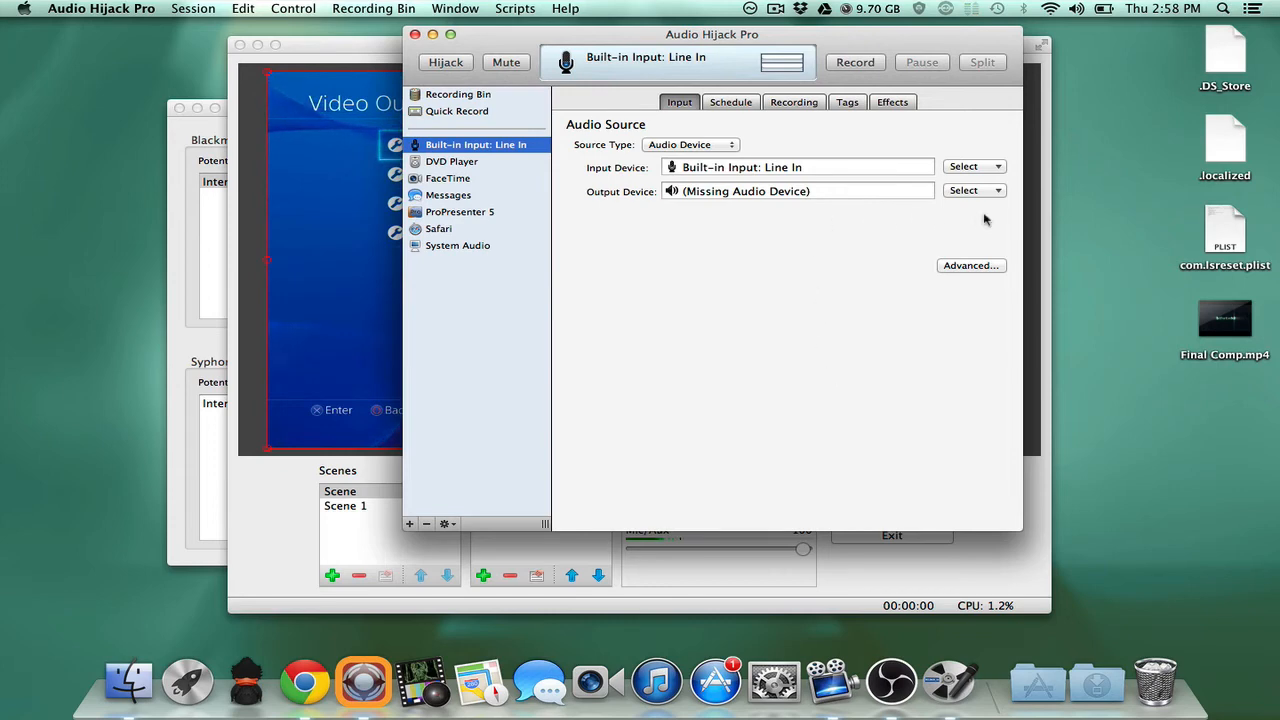
Route Blackmagic Audio input out to WavTap and start hijacking it, then return to OBS.
click(968, 167)
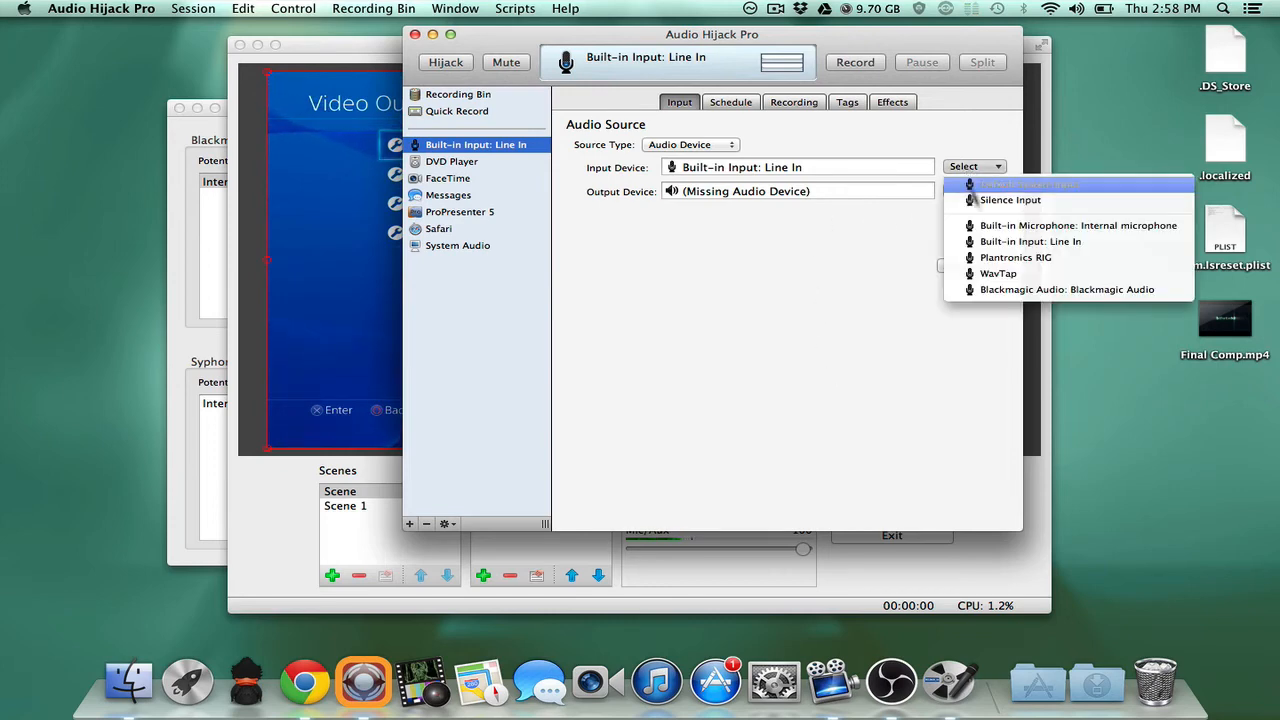
click(1060, 289)
click(994, 191)
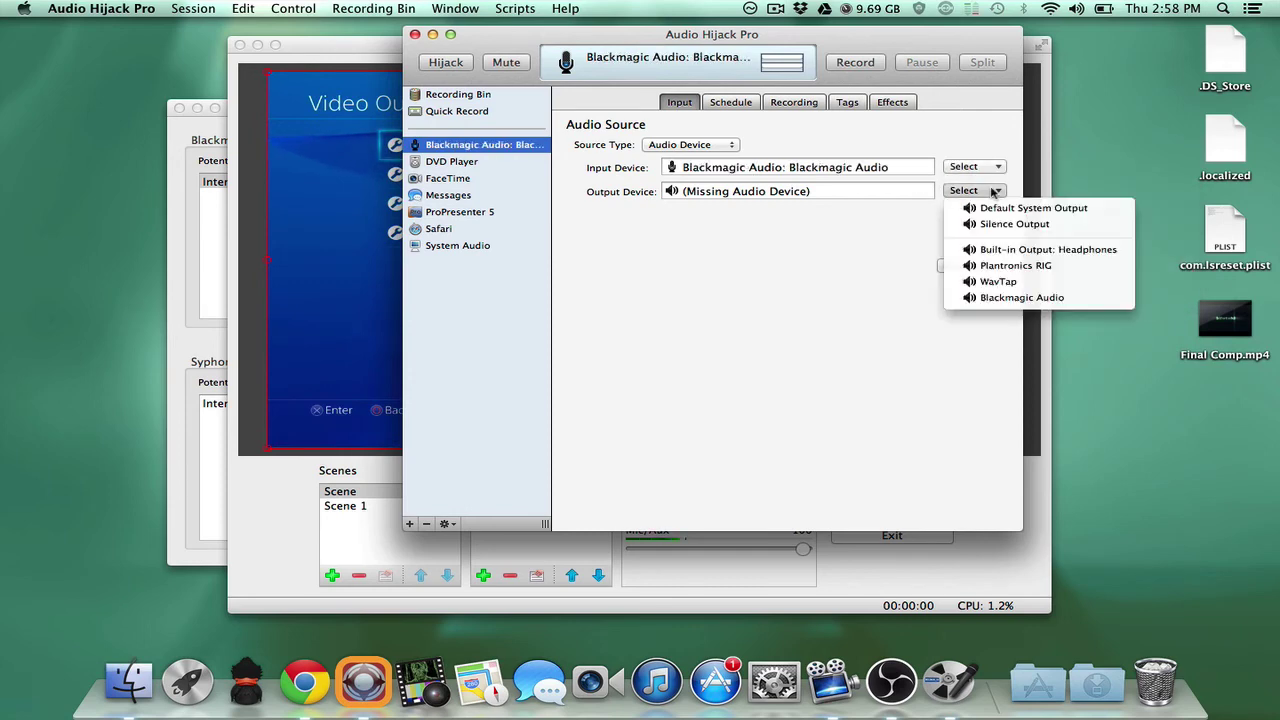
click(998, 281)
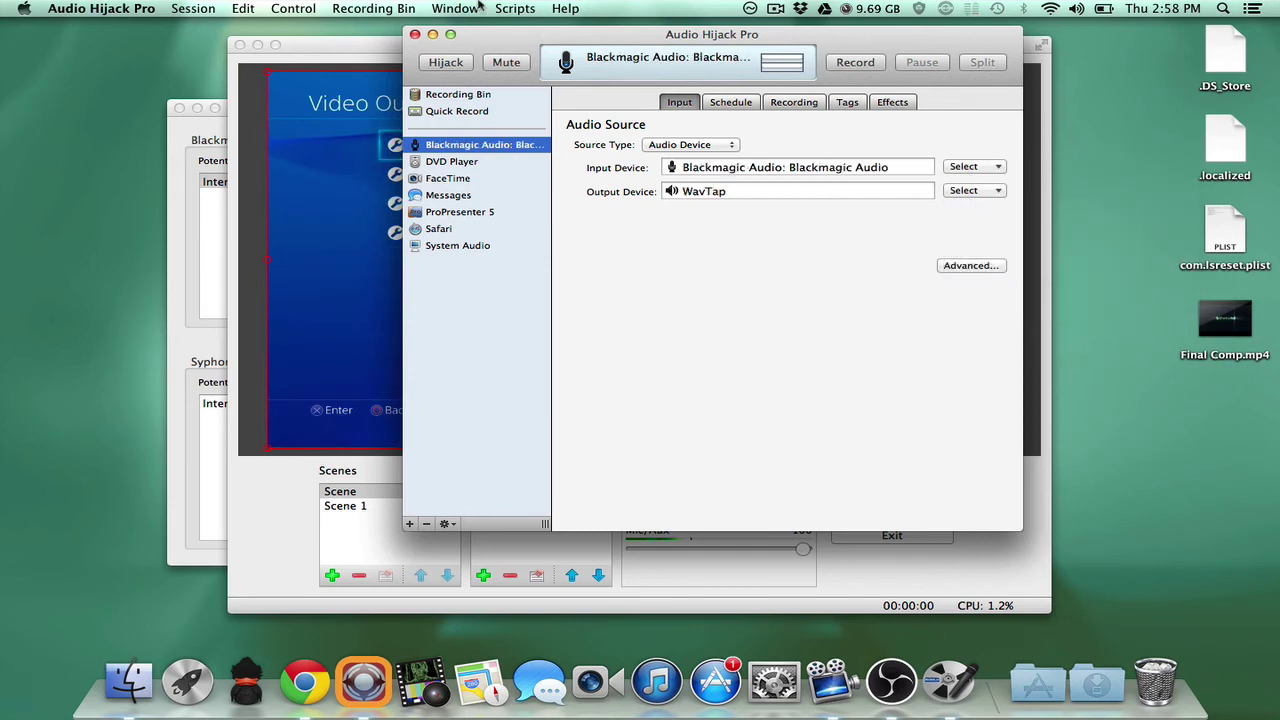
click(446, 62)
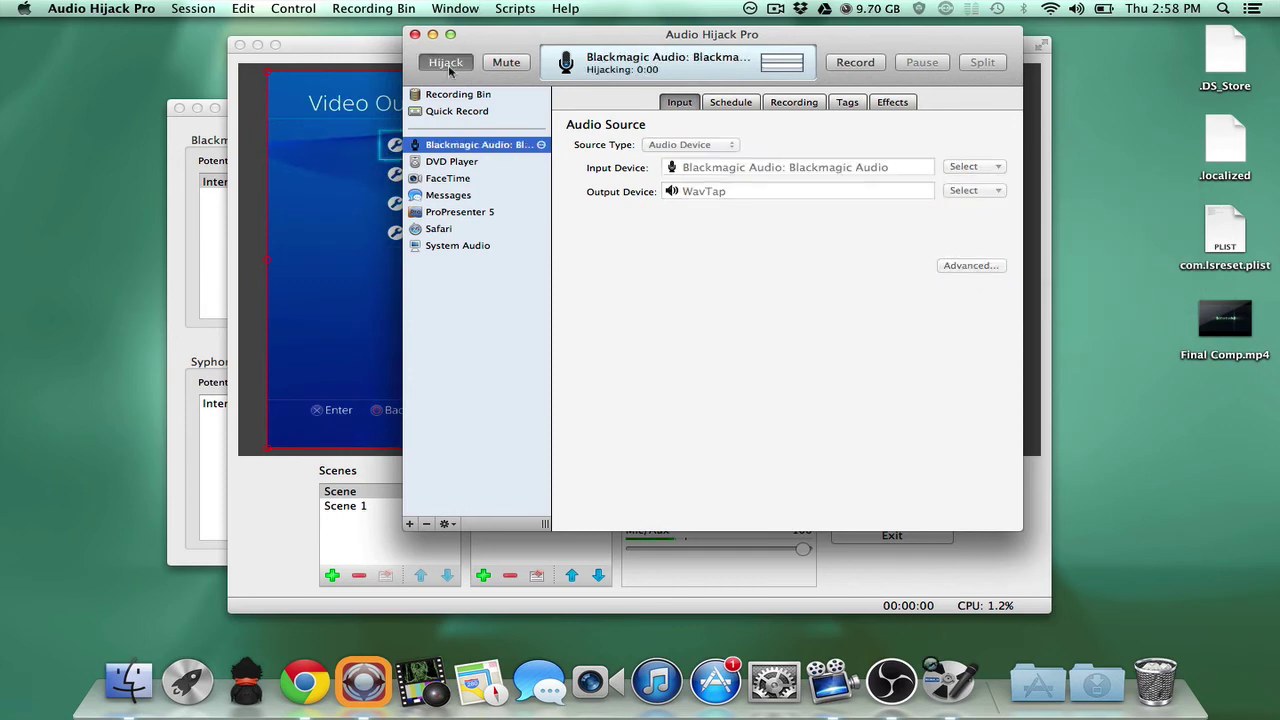
click(320, 150)
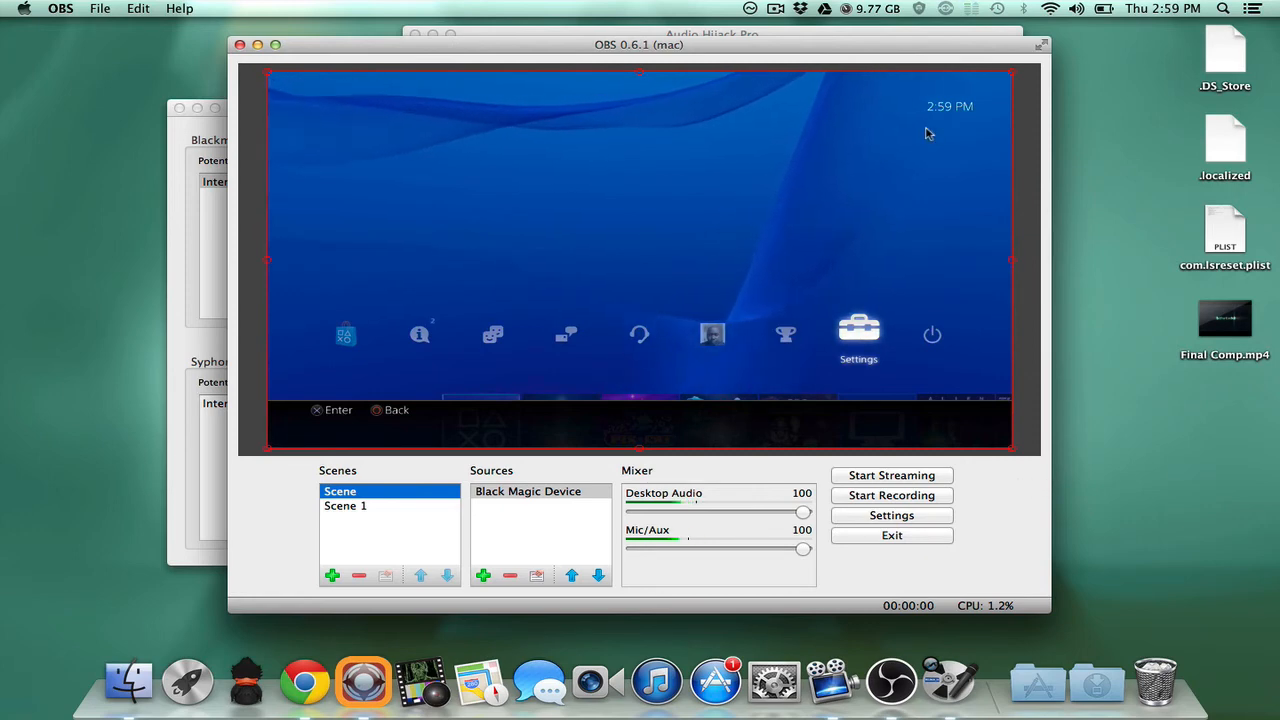
click(775, 8)
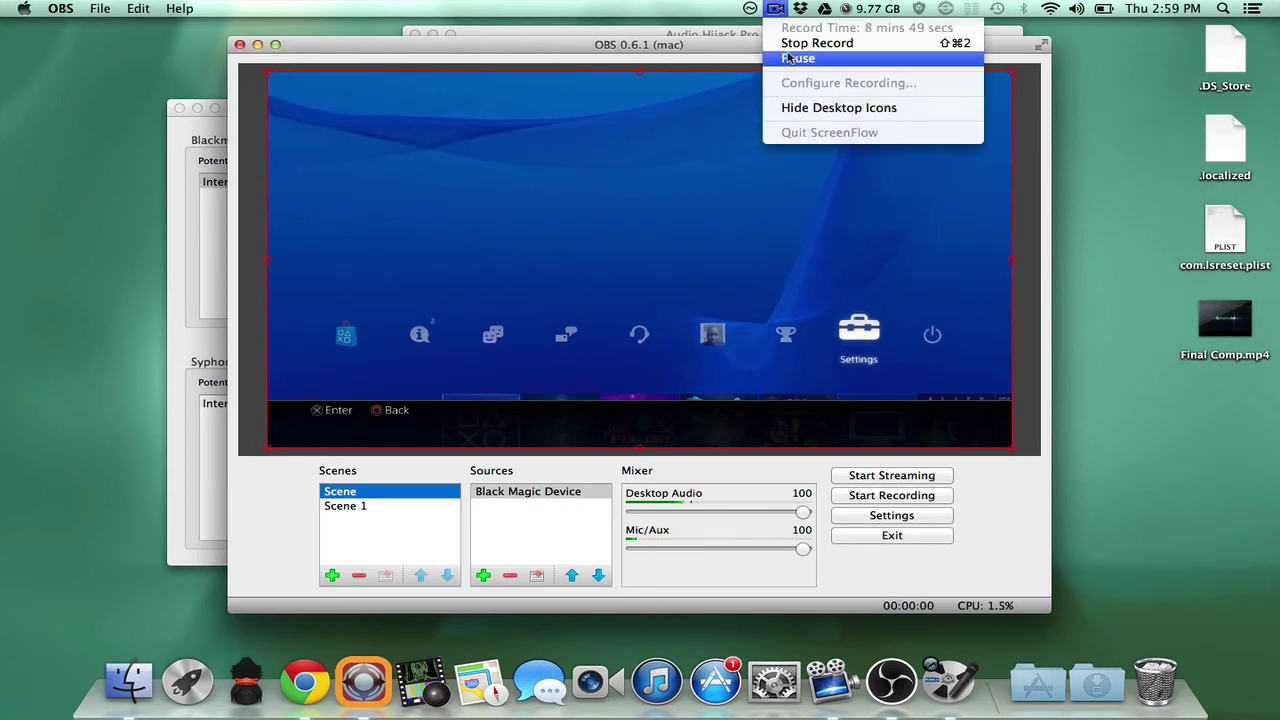
click(817, 43)
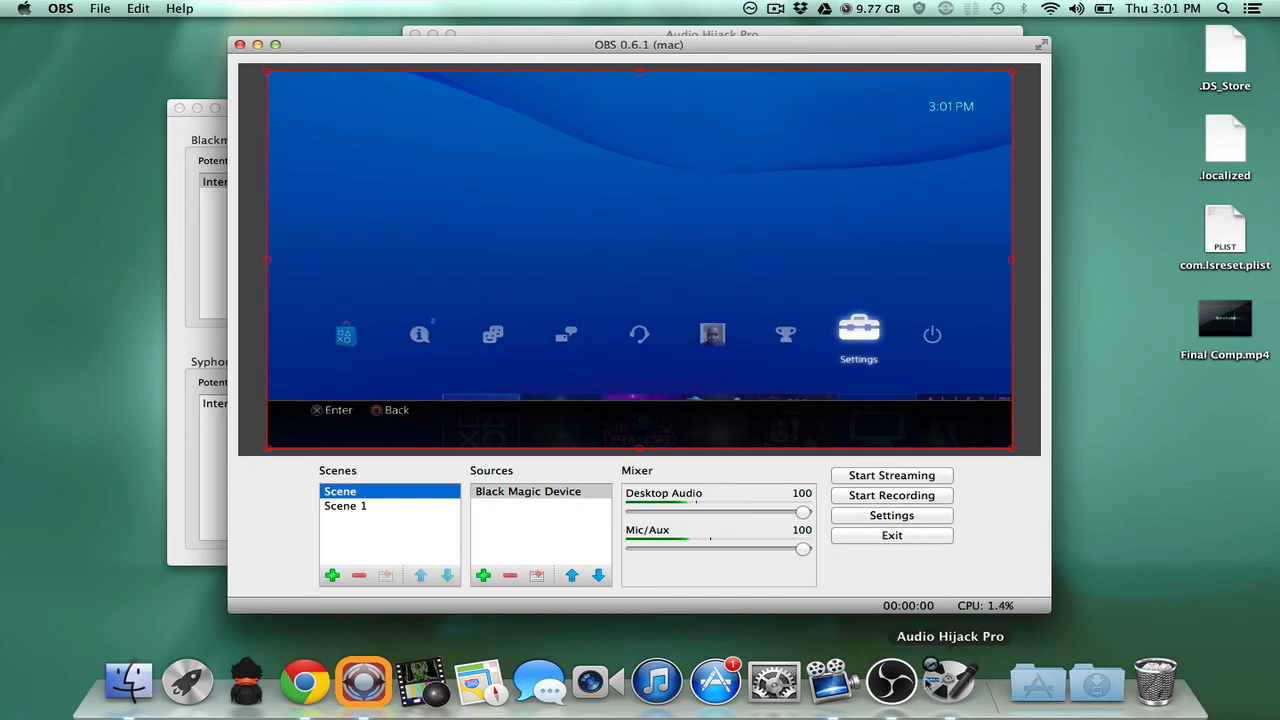
Stop the Blackmagic hijack in Audio Hijack Pro and go back to OBS settings.
click(950, 684)
click(443, 62)
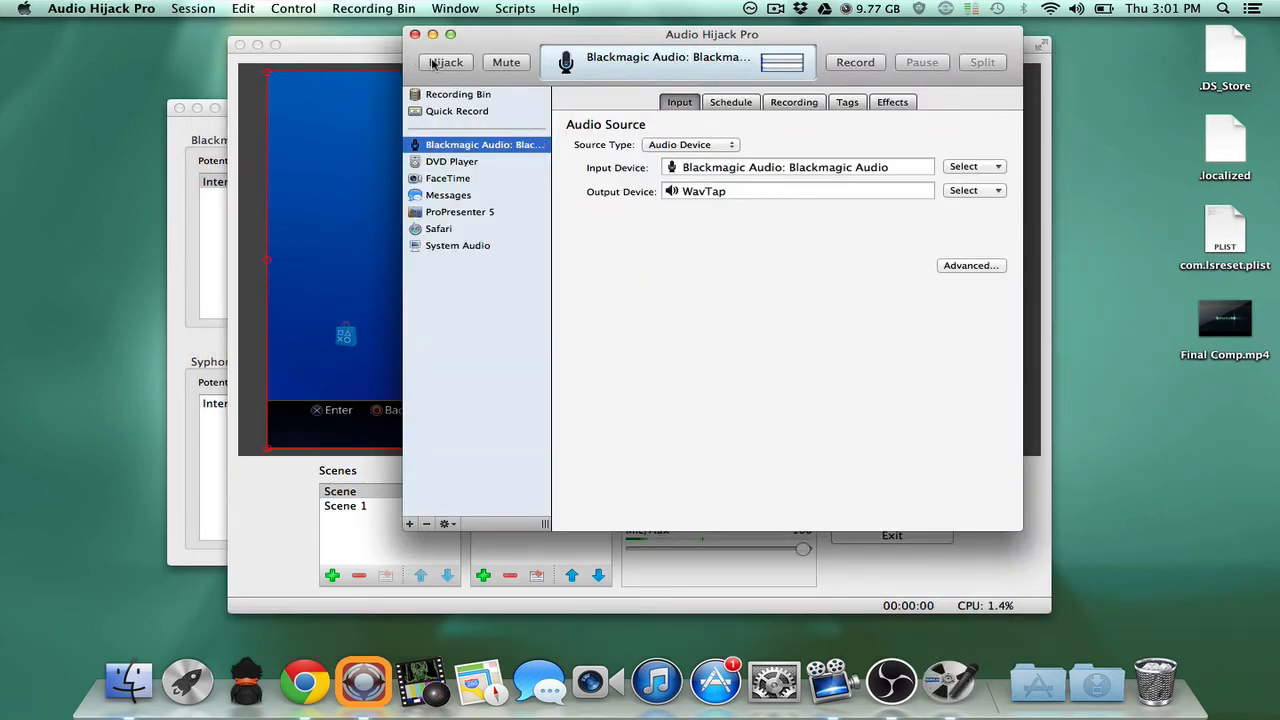
click(892, 560)
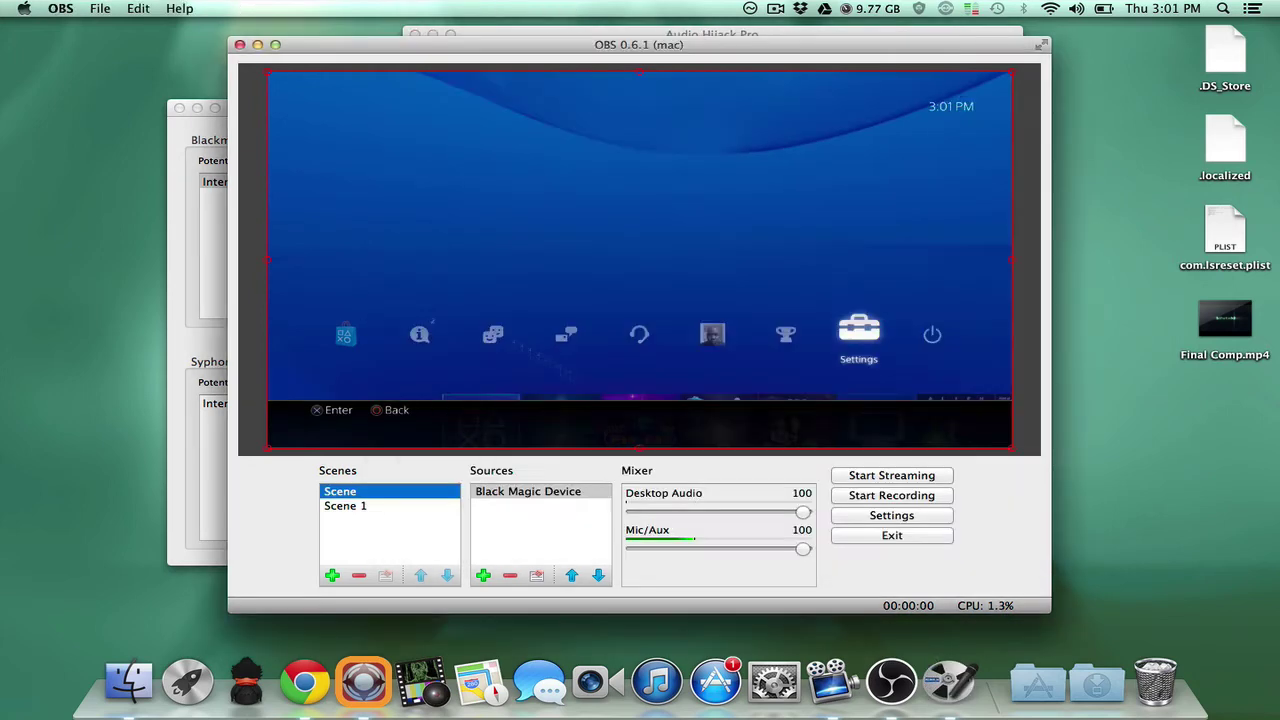
click(892, 517)
Set Mic/Auxiliary Audio Device 2 to Built-in Input and save.
click(390, 255)
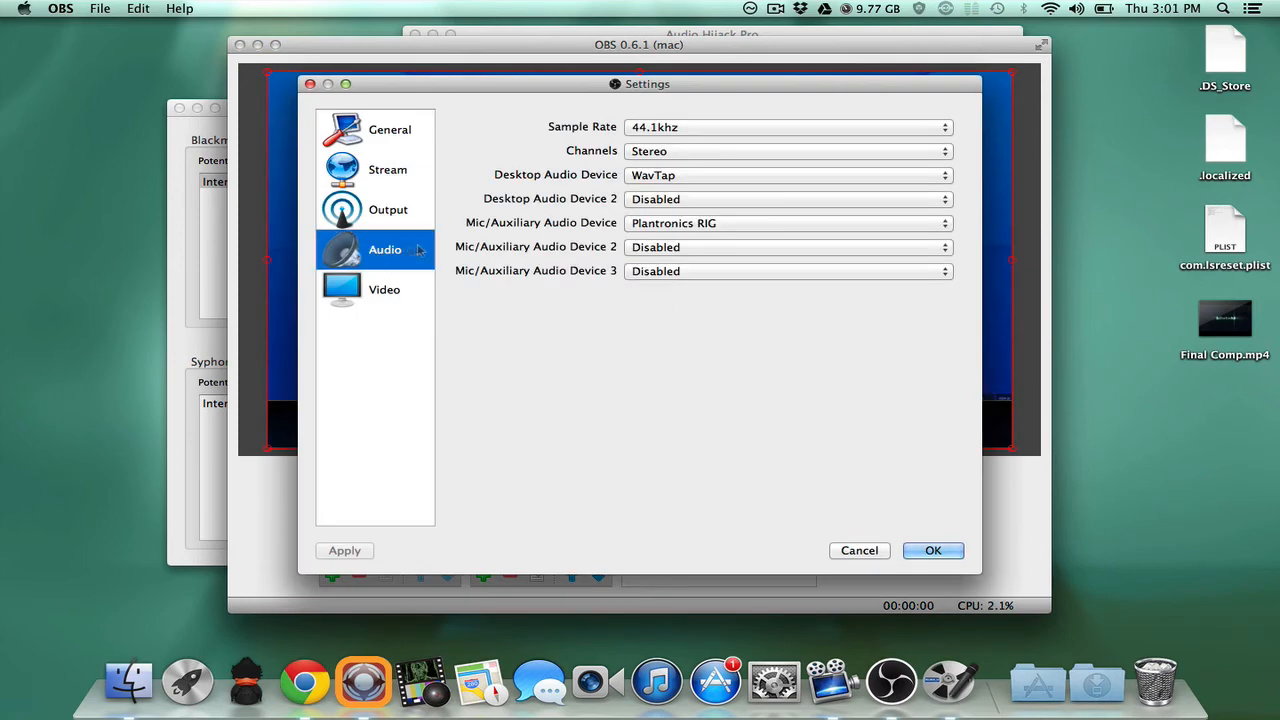
click(743, 246)
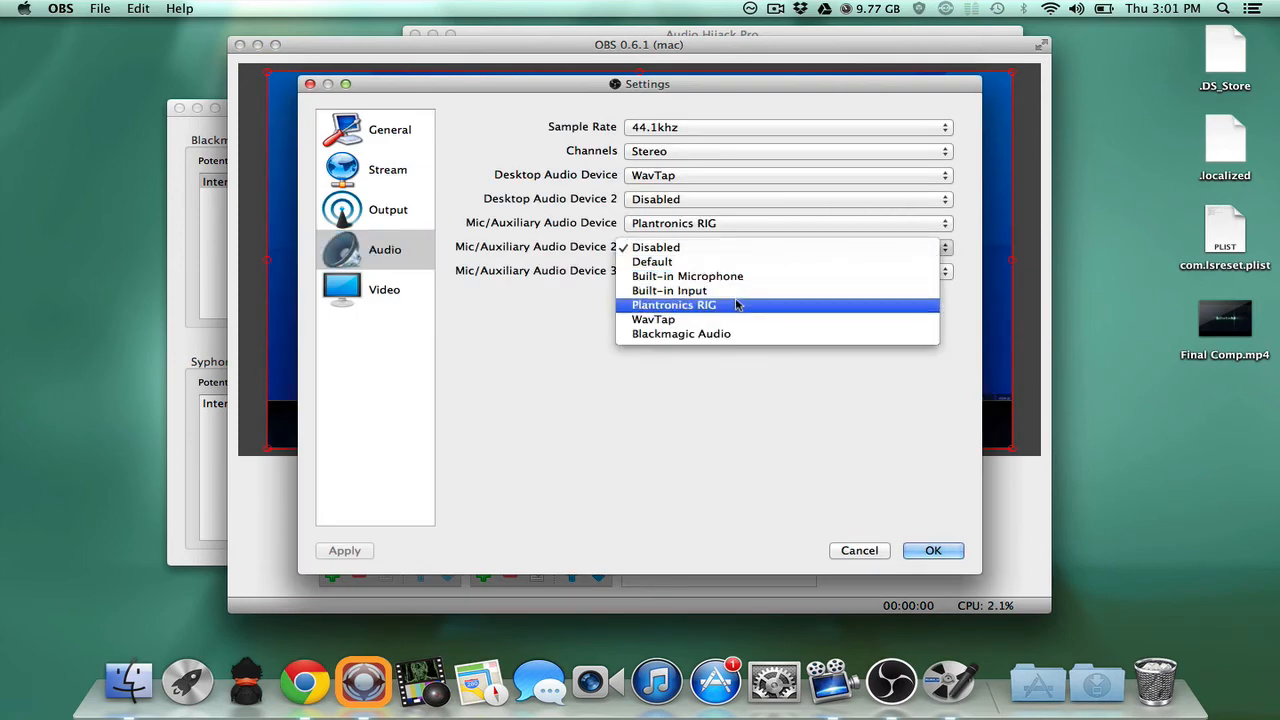
click(730, 290)
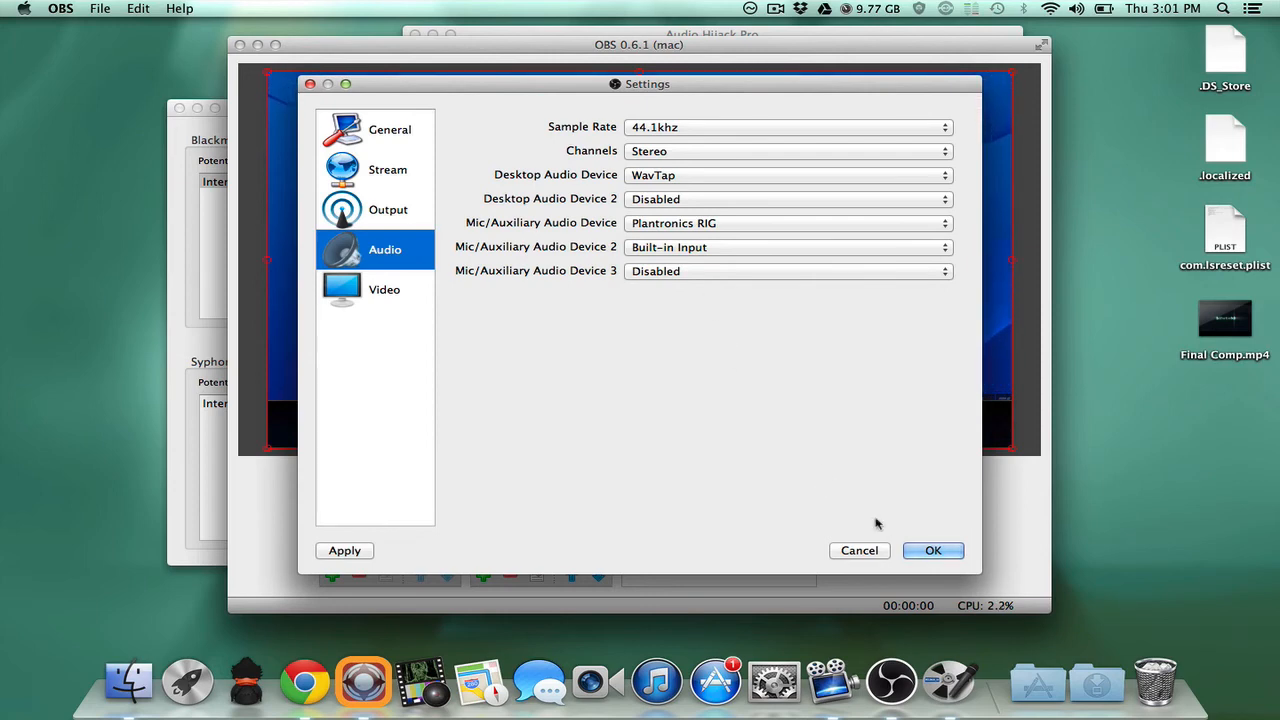
click(933, 550)
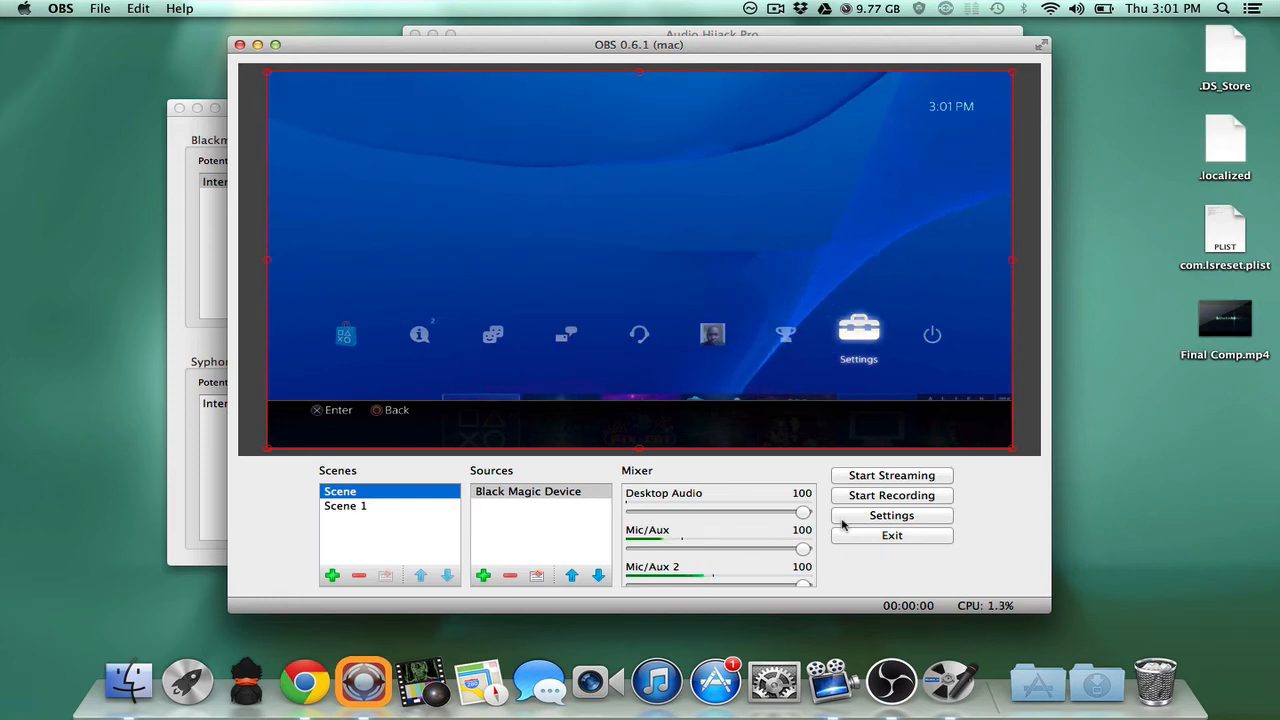
Change the hijack input to Built-in Input: Line In, start hijacking, and return to OBS.
click(949, 682)
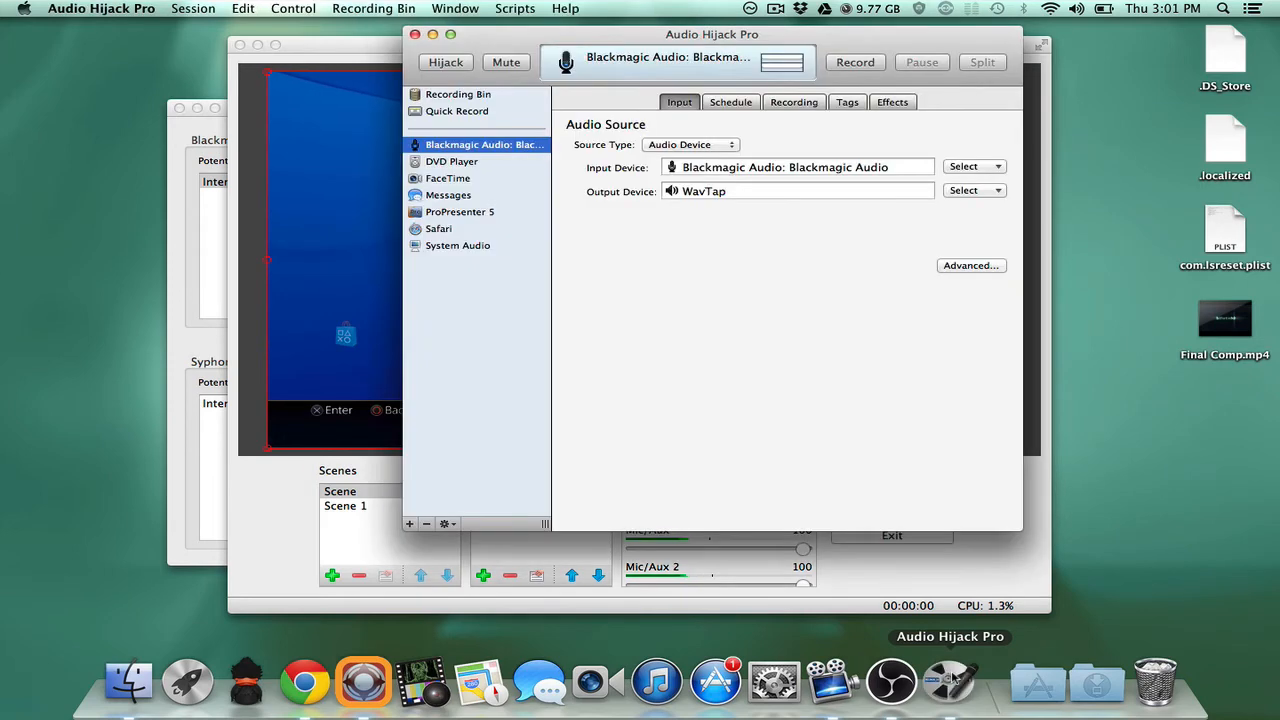
click(974, 166)
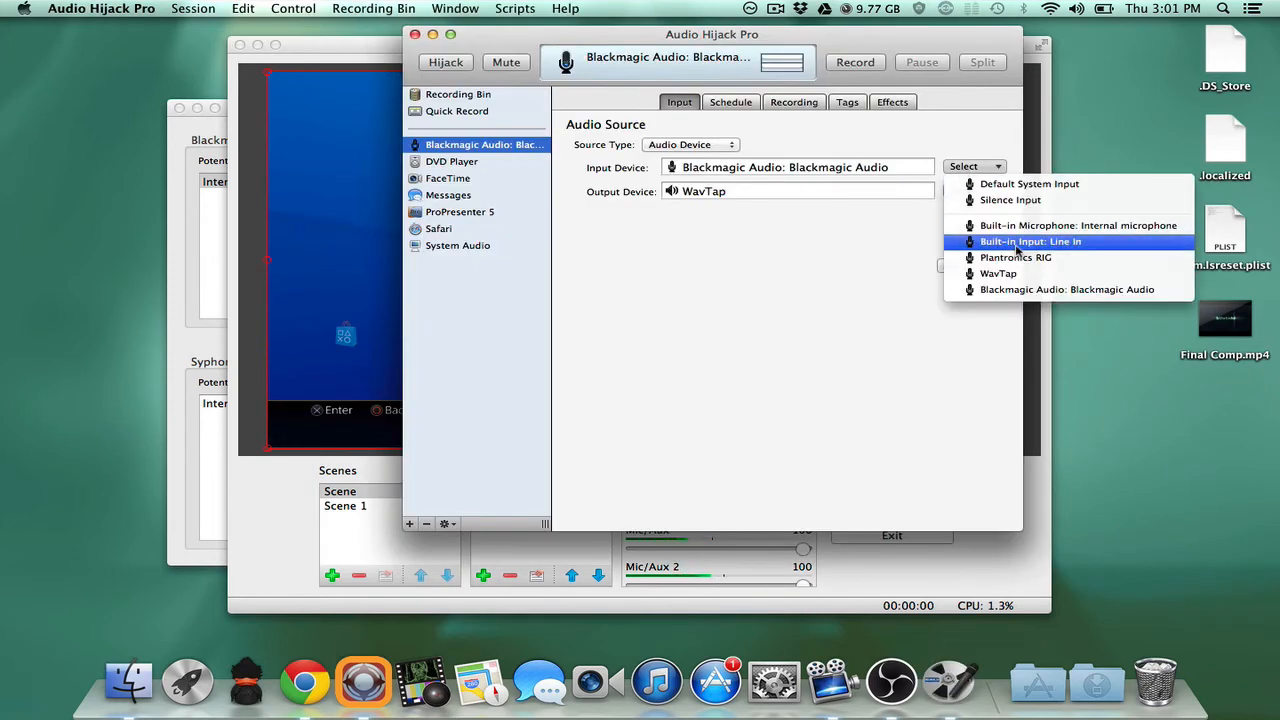
click(1016, 244)
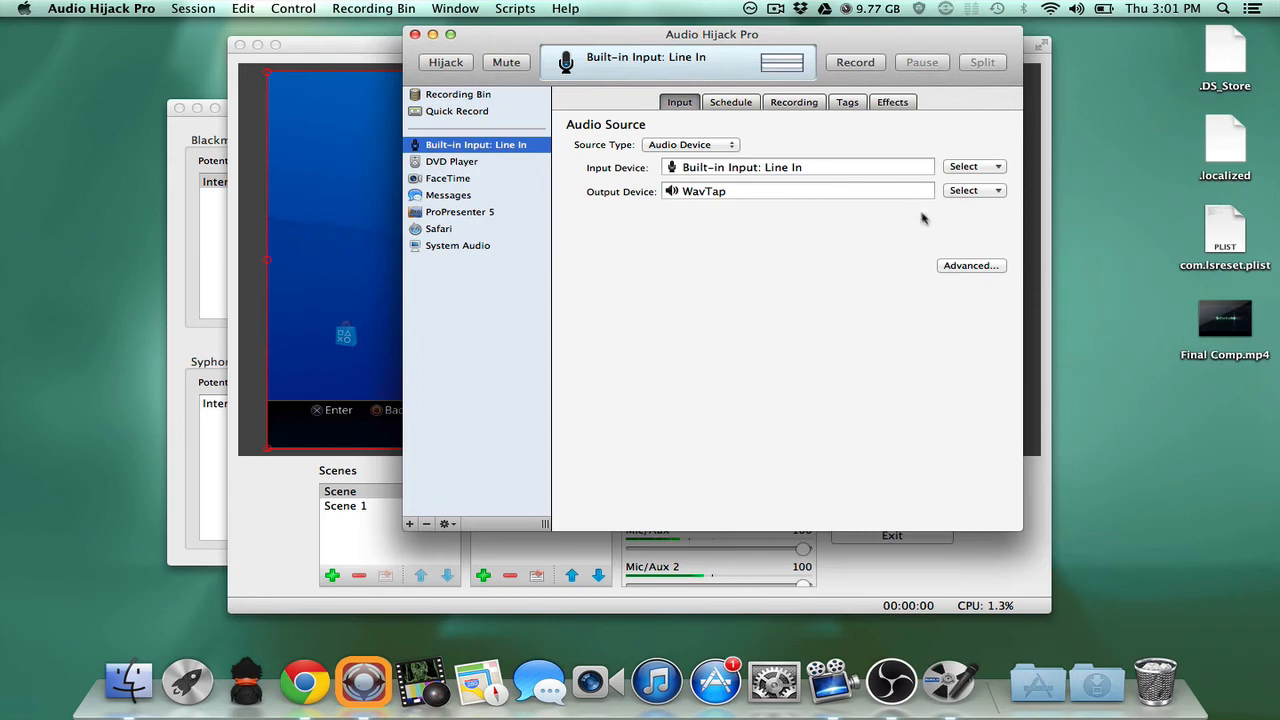
click(446, 62)
click(340, 300)
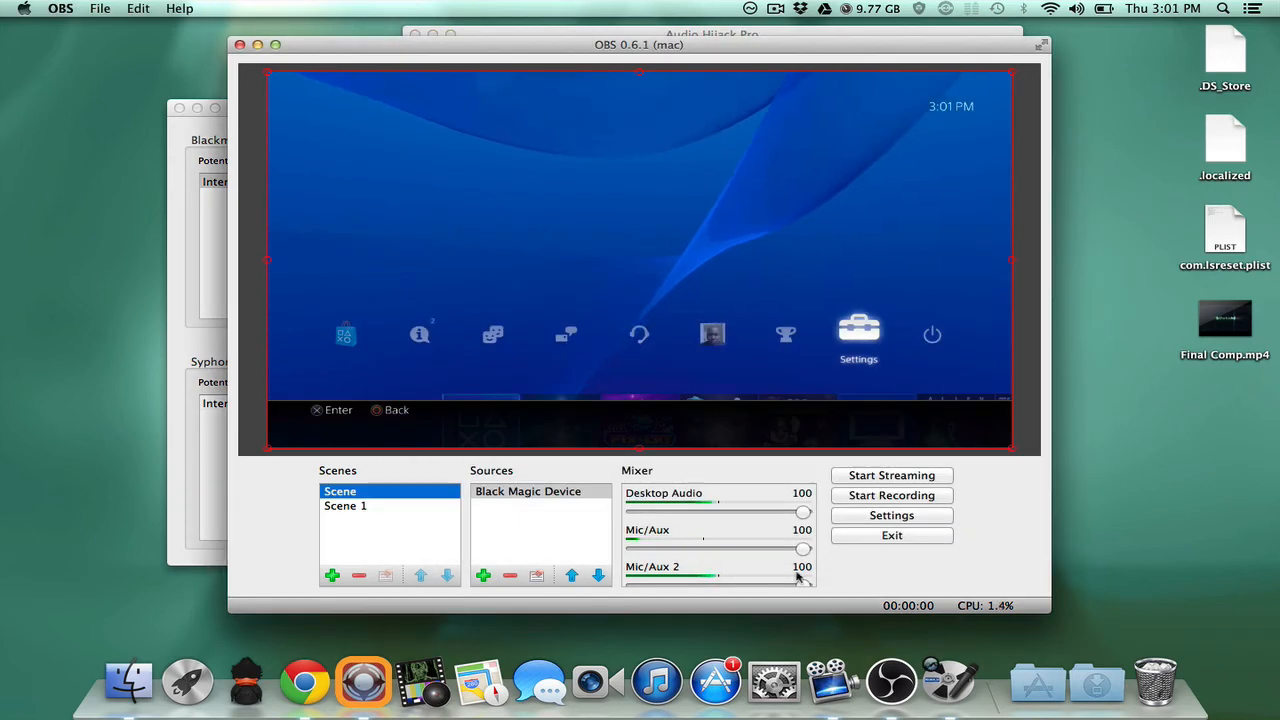
Set the Mic/Aux 2 mixer level to 0 and Desktop Audio to about 28.
drag(803, 580, 628, 580)
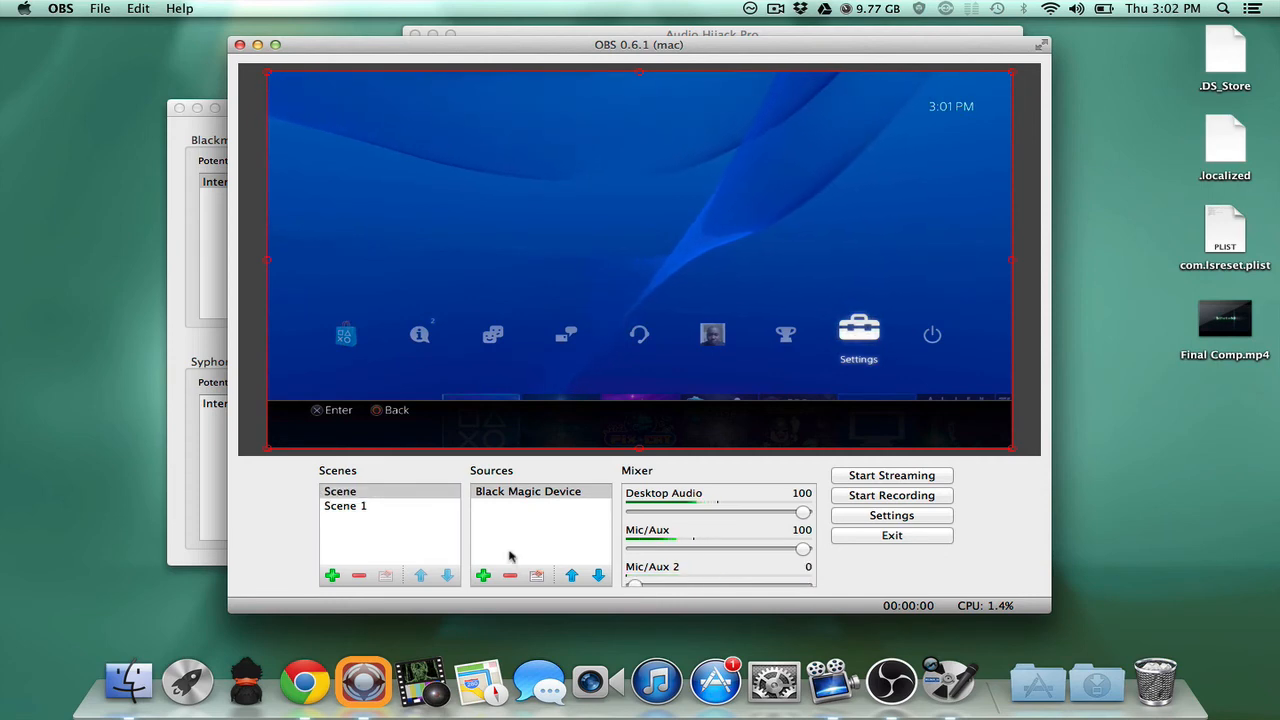
drag(803, 512, 788, 512)
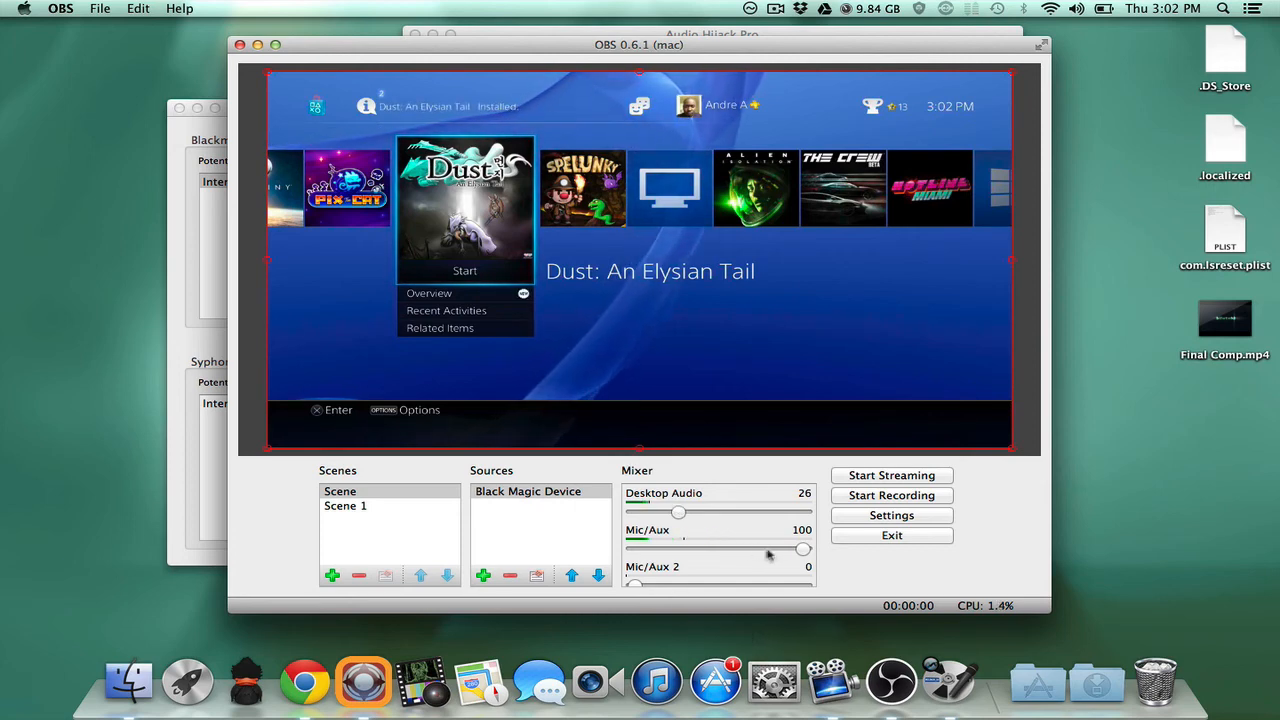
drag(679, 513, 687, 514)
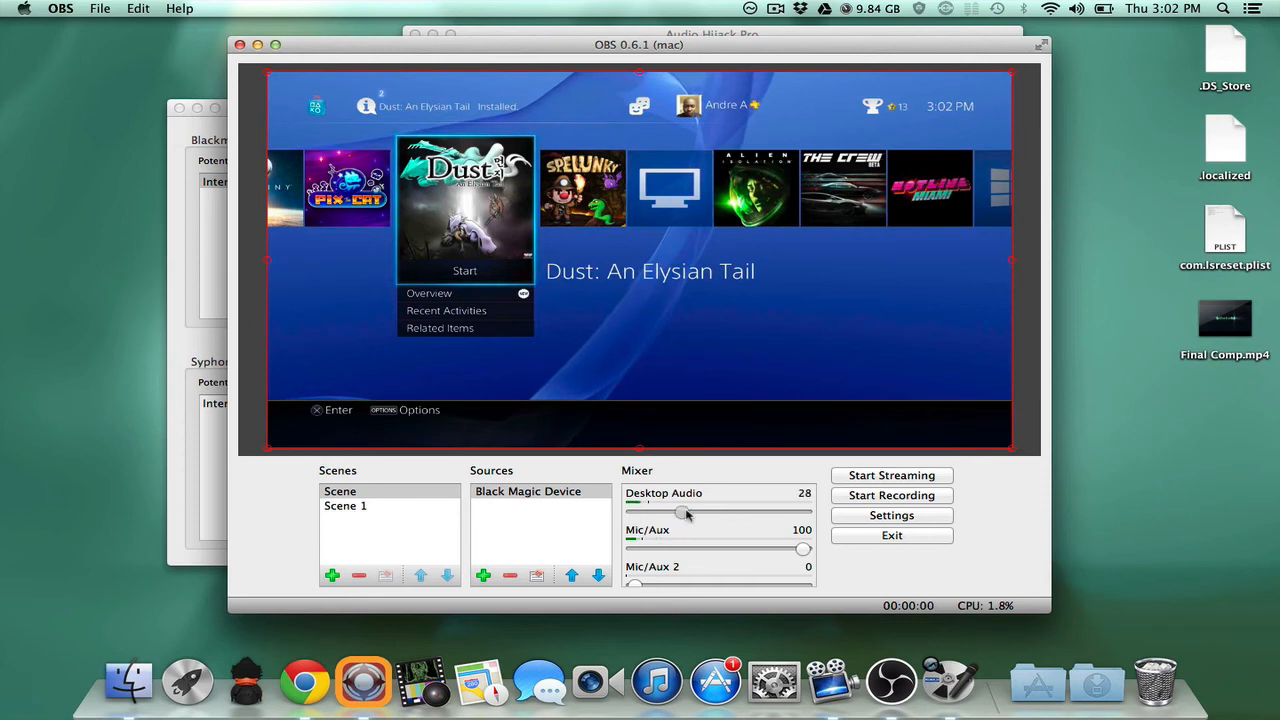
Stop the Line In hijack in Audio Hijack Pro and return to OBS.
click(948, 684)
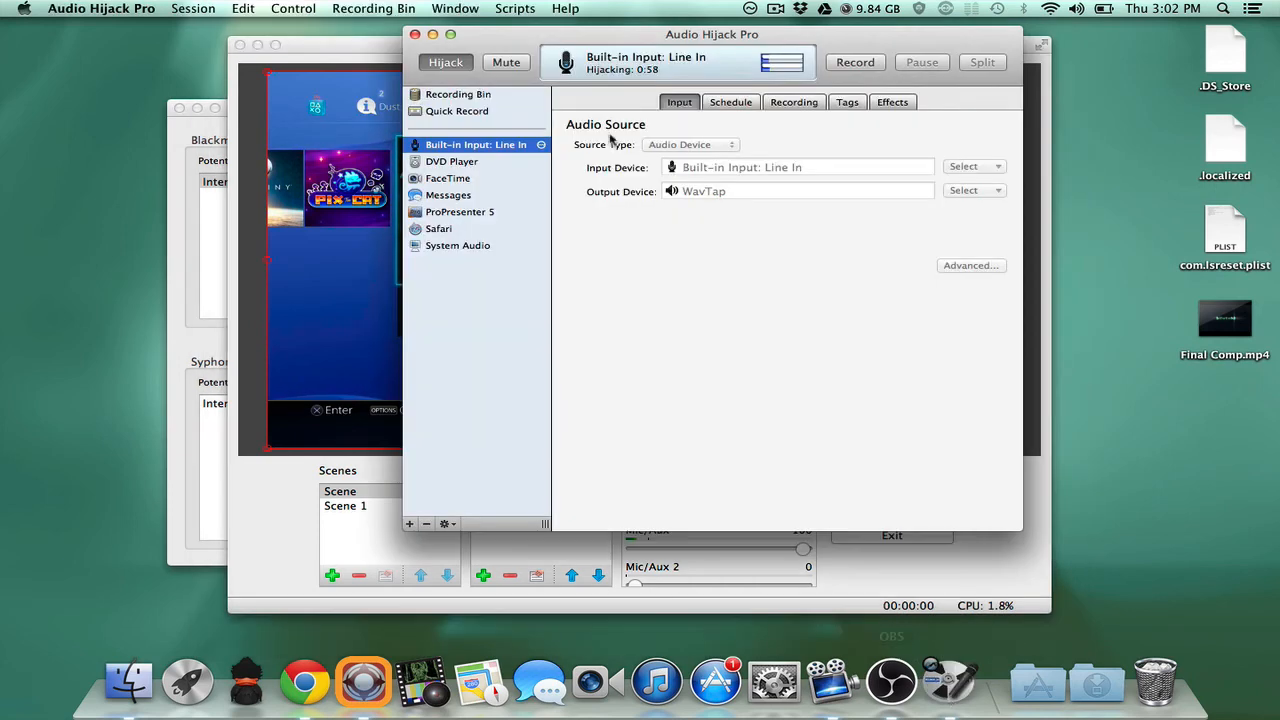
click(445, 62)
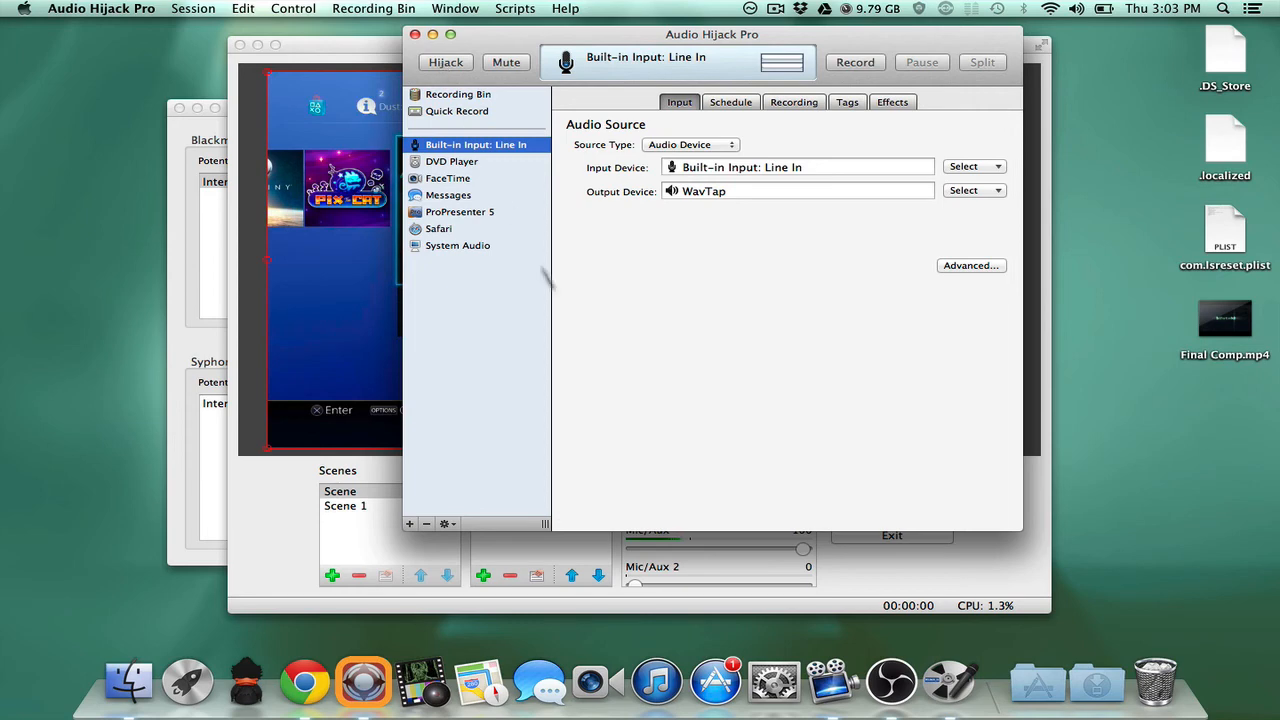
click(528, 558)
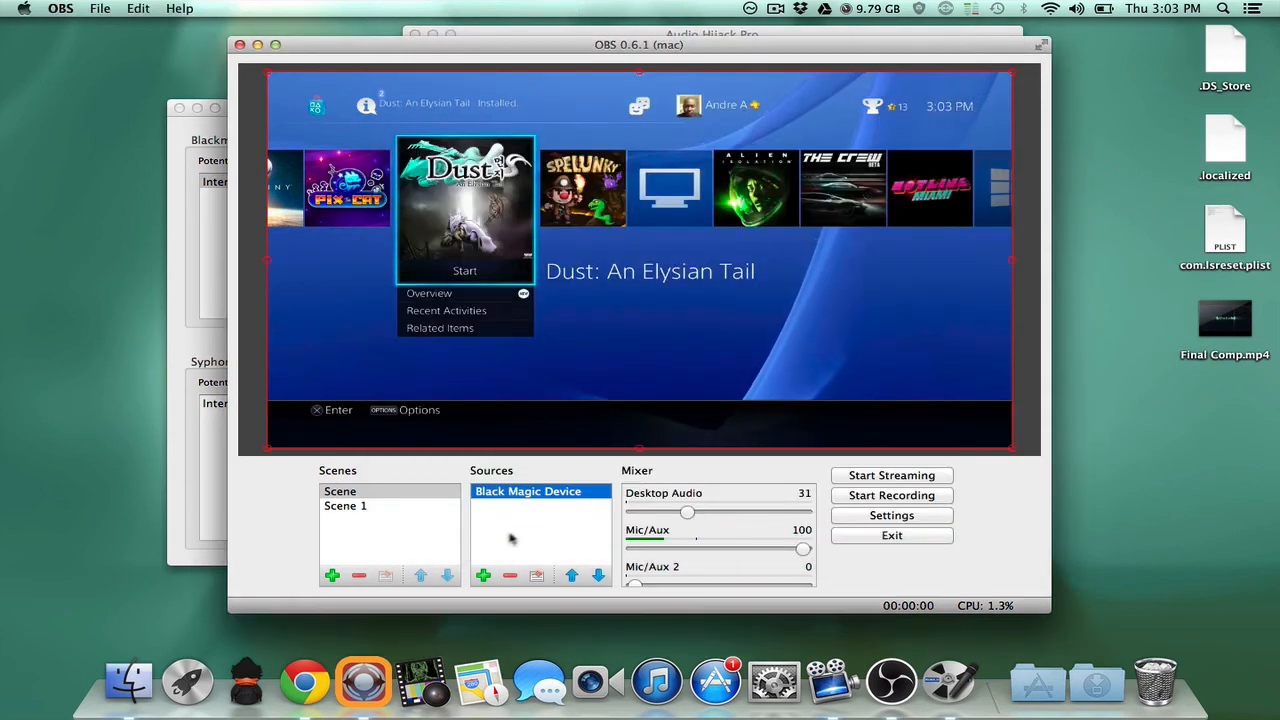
click(483, 576)
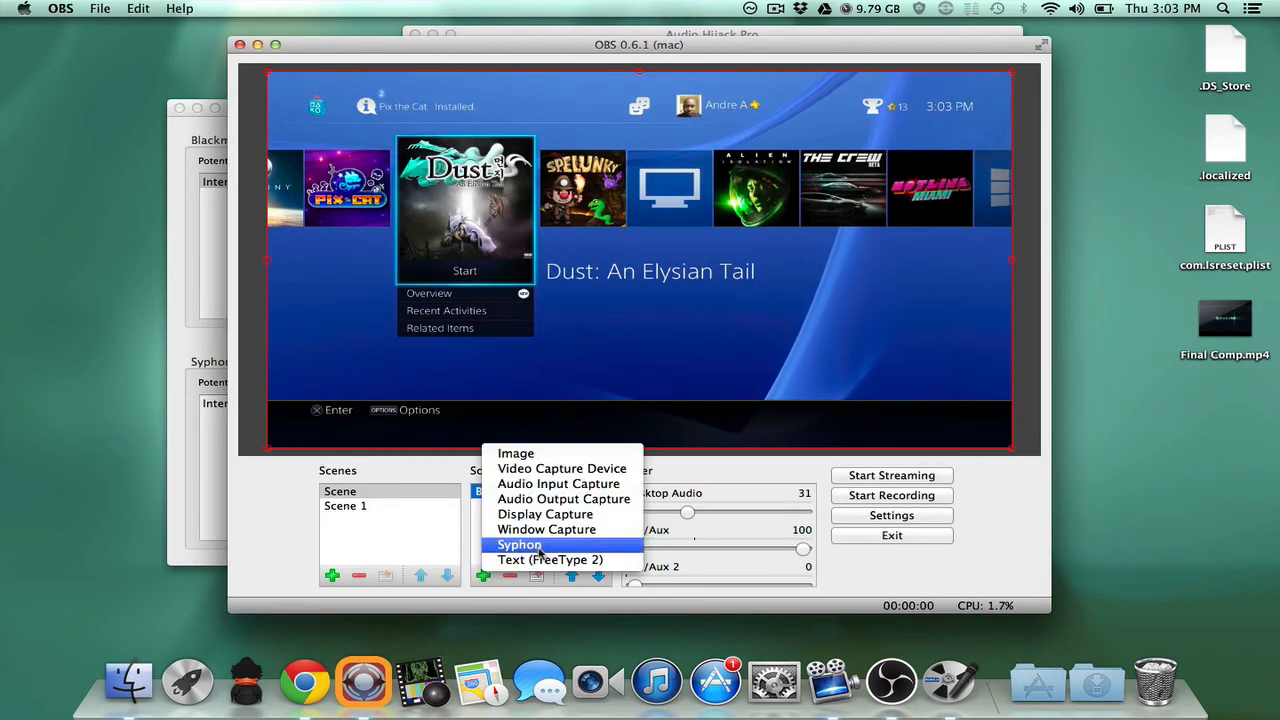
click(549, 341)
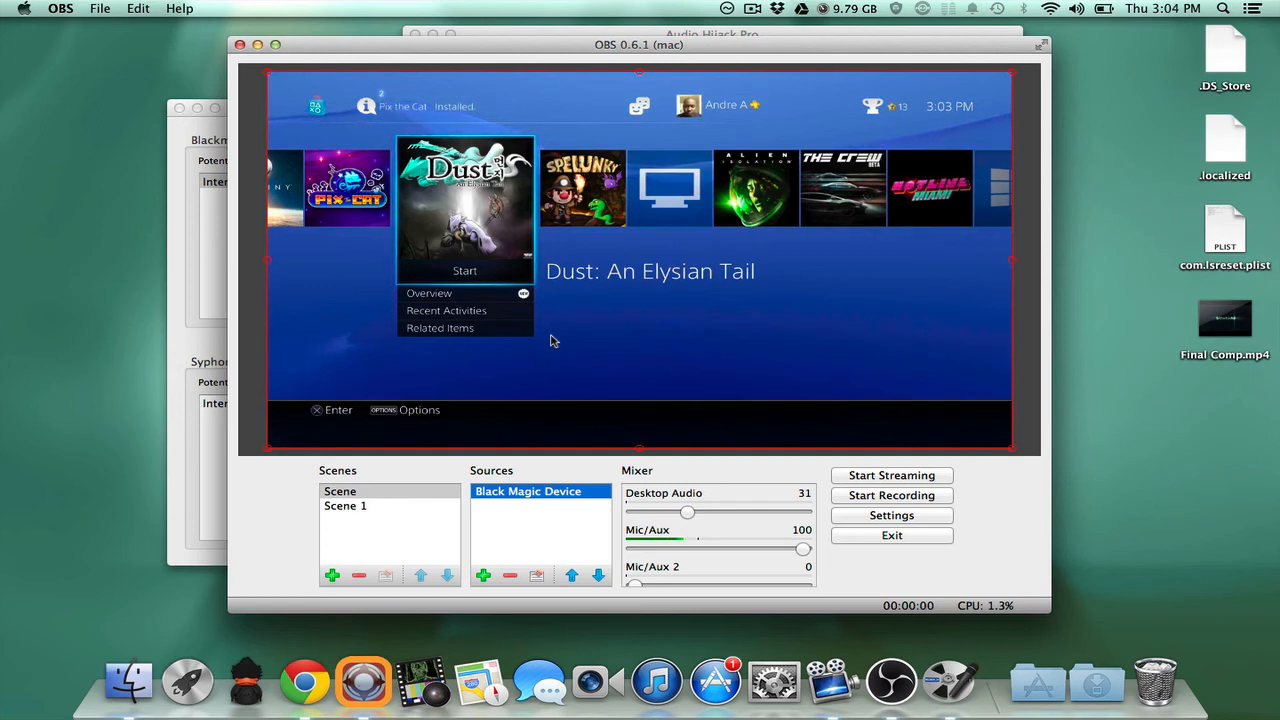
Review the Stream and General settings pages, then go to Output.
click(891, 515)
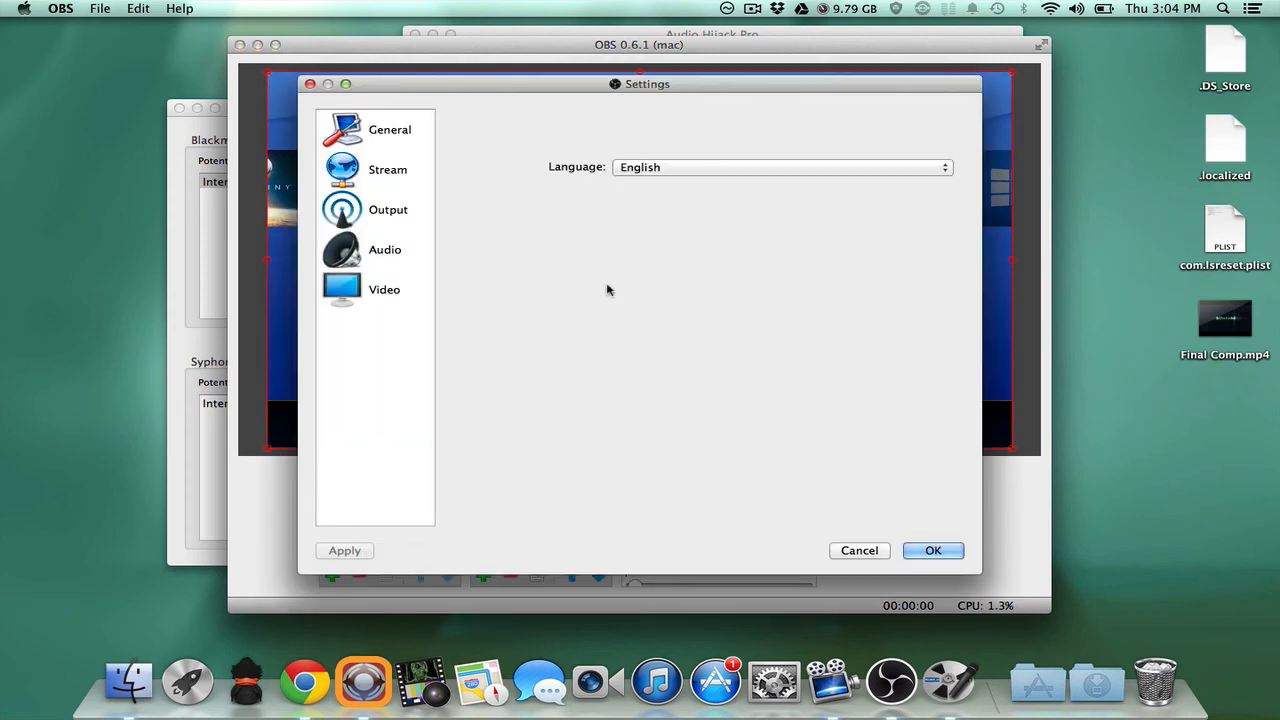
click(394, 172)
click(378, 132)
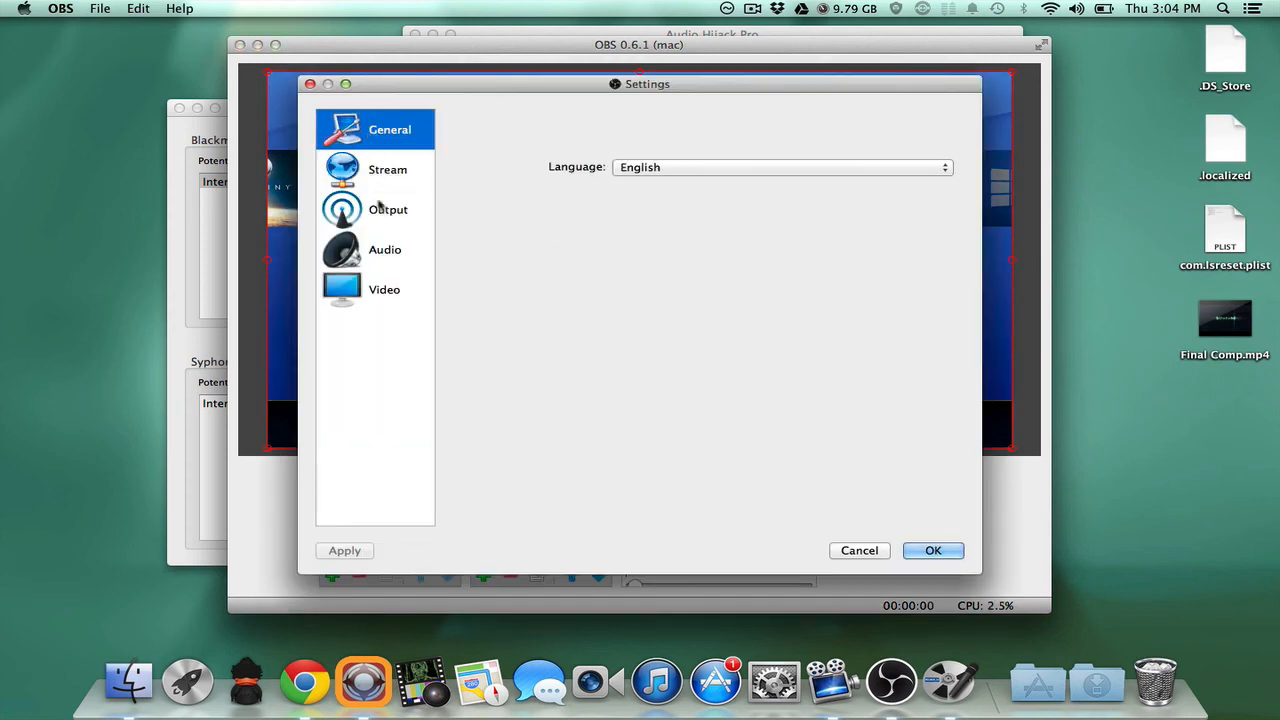
click(380, 212)
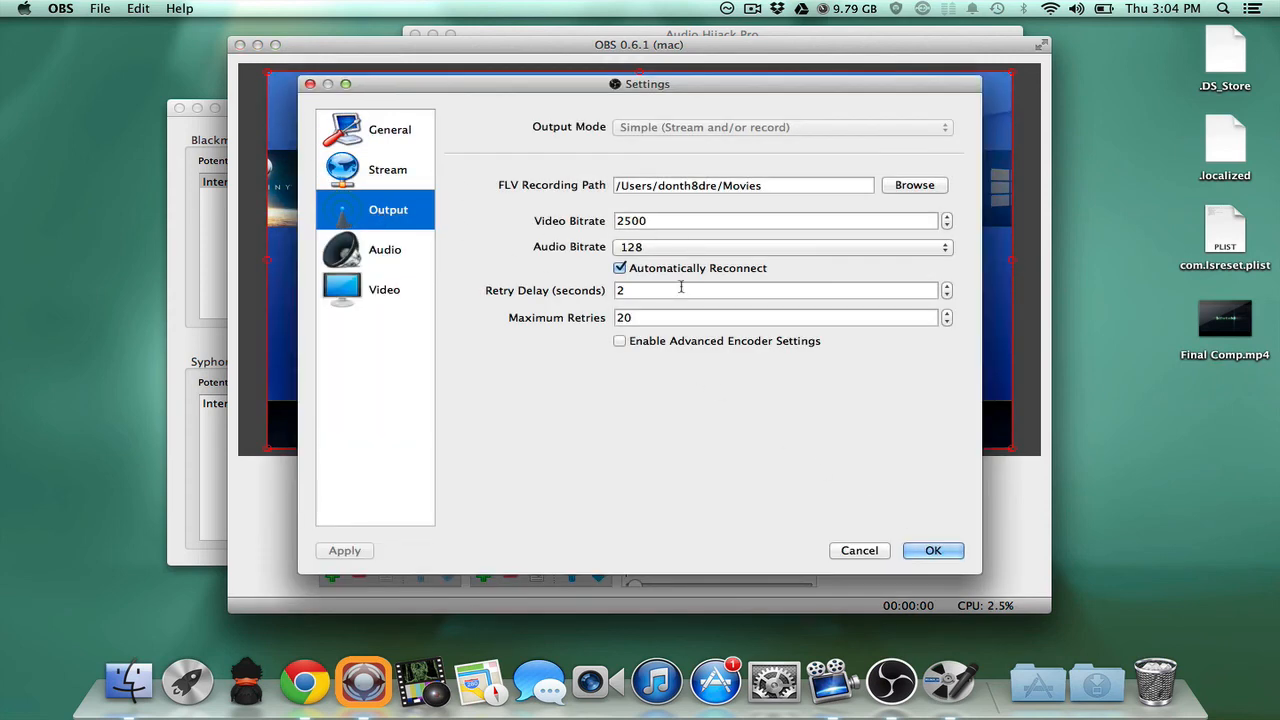
Enable advanced encoder settings, turn off constant bitrate, and review the 2500 video bitrate and custom x264 fields.
click(620, 341)
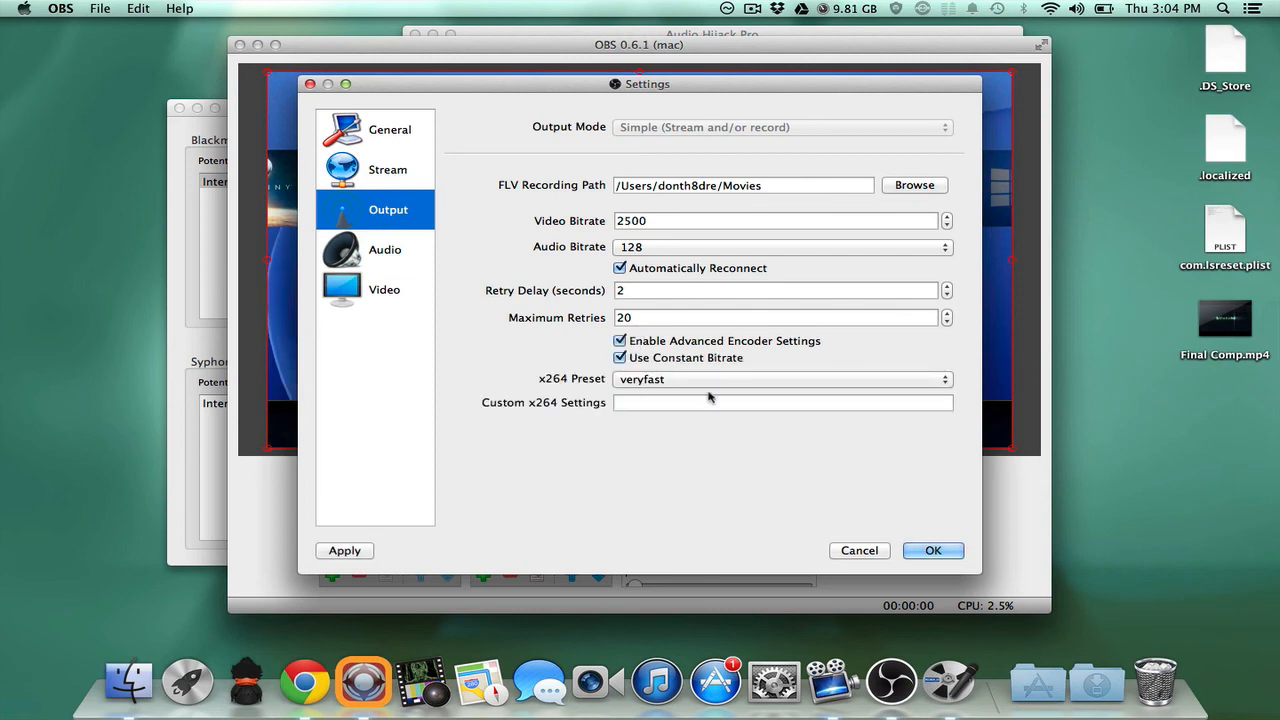
click(650, 358)
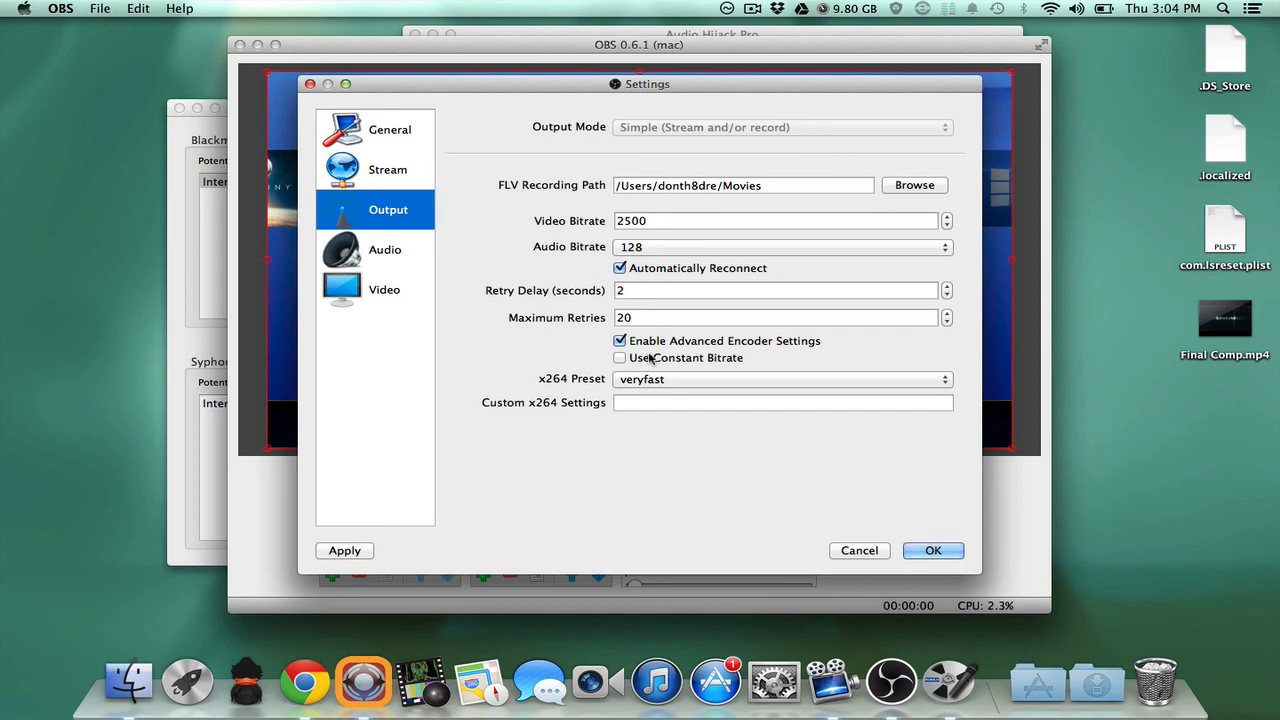
click(618, 404)
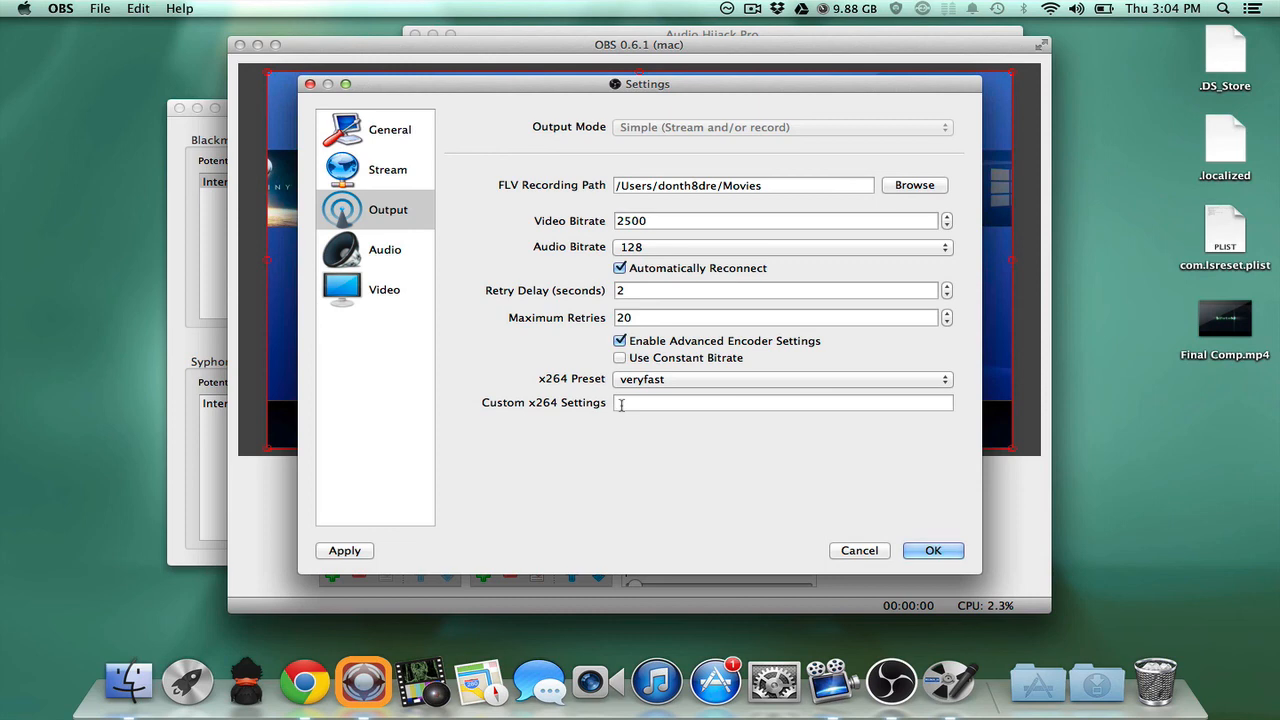
click(654, 222)
click(645, 402)
click(398, 296)
Review the Stream settings page: Twitch service on the US West: San Francisco, CA server, stream type unchanged.
click(380, 272)
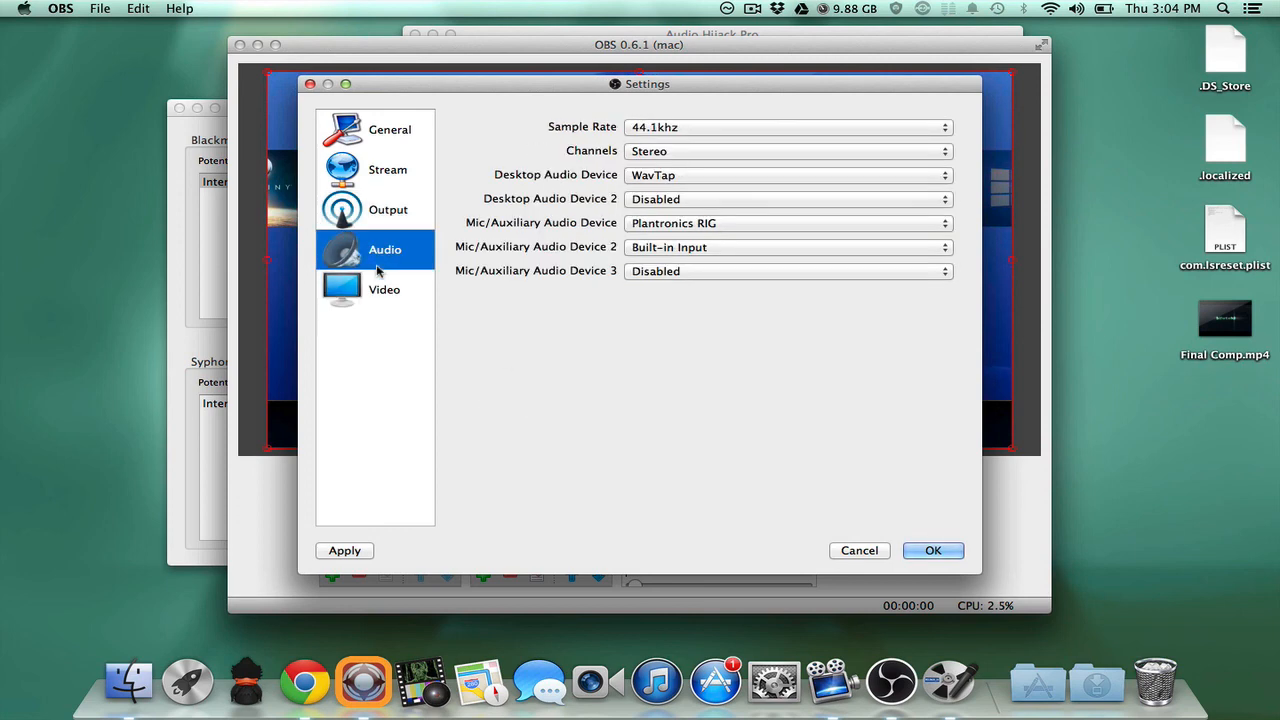
click(370, 212)
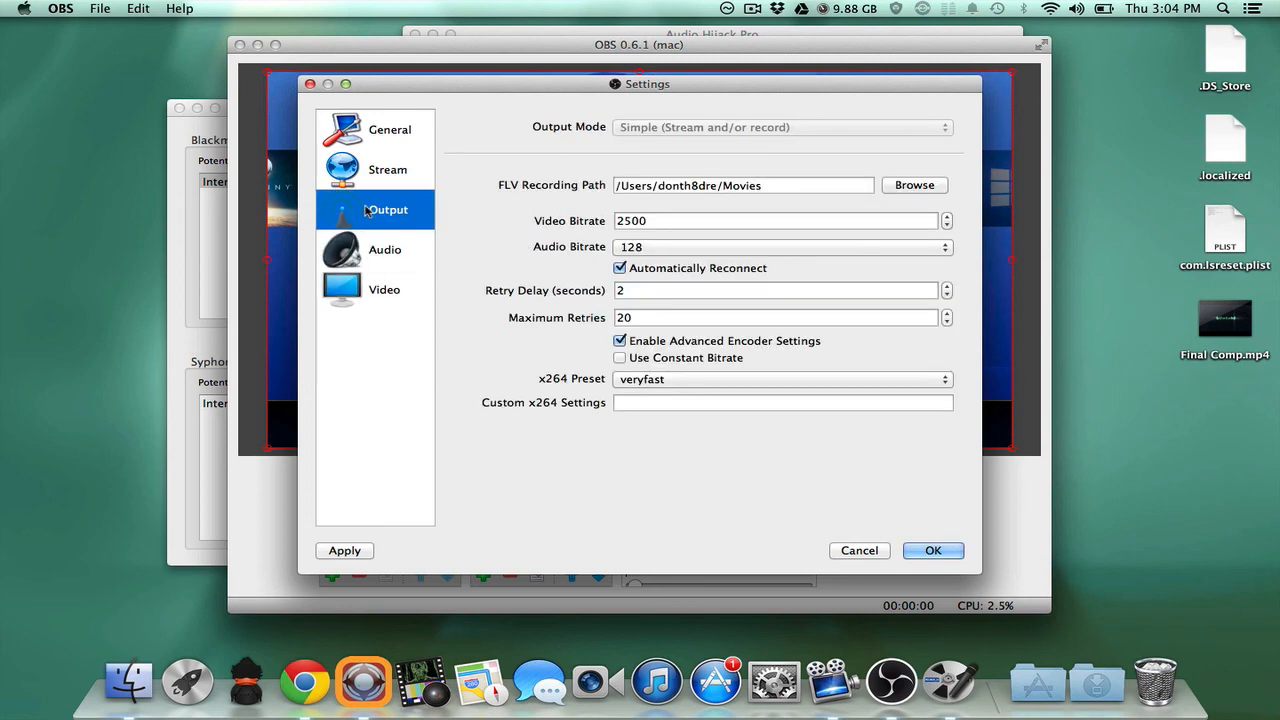
click(355, 170)
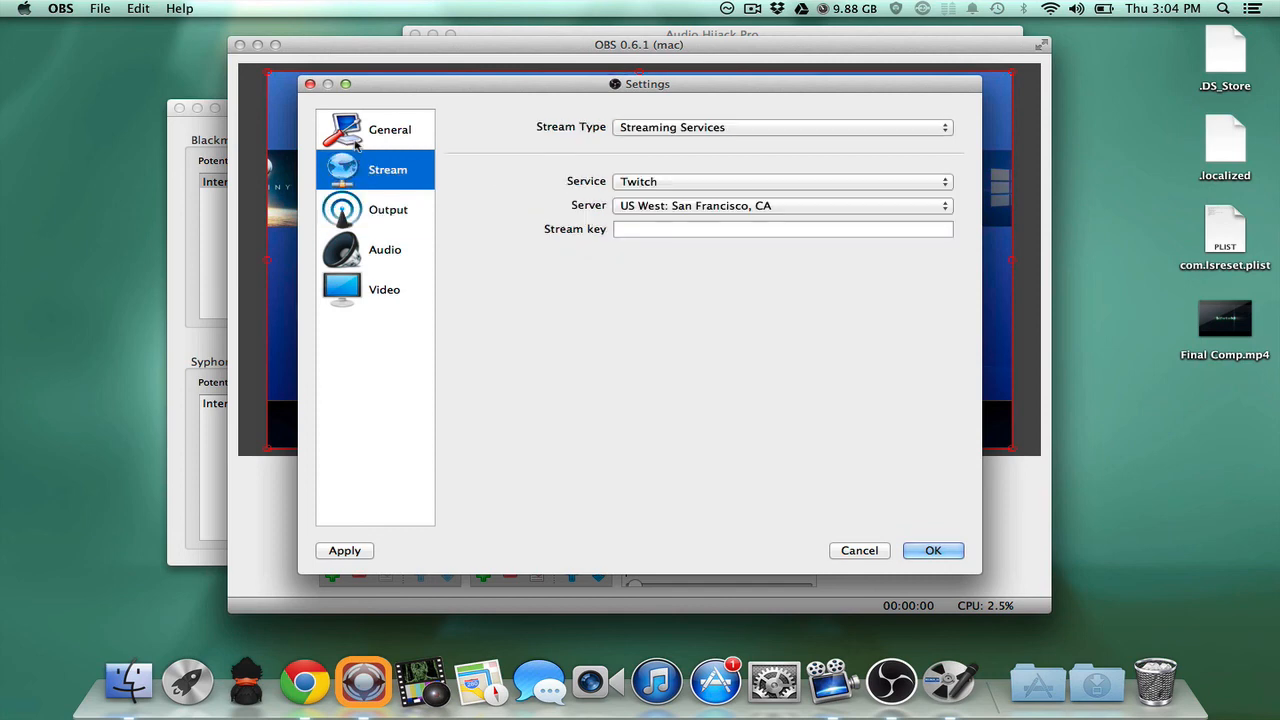
click(358, 150)
click(360, 175)
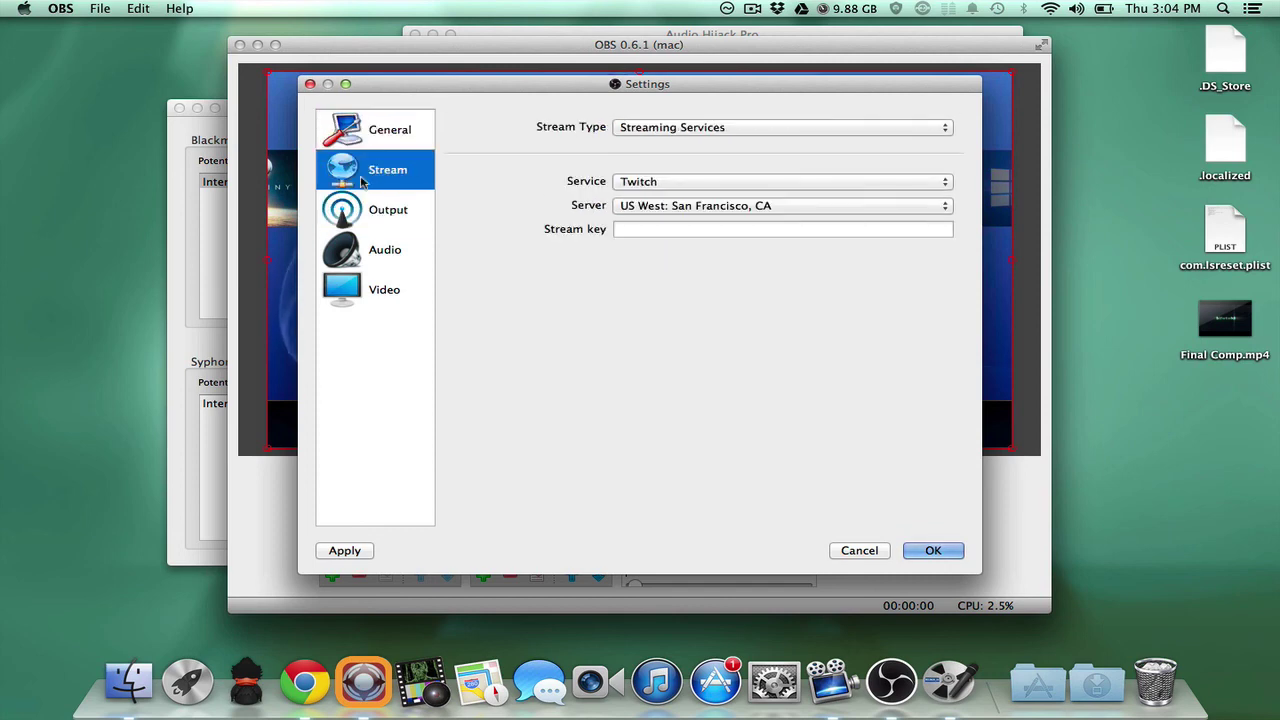
click(615, 128)
click(618, 96)
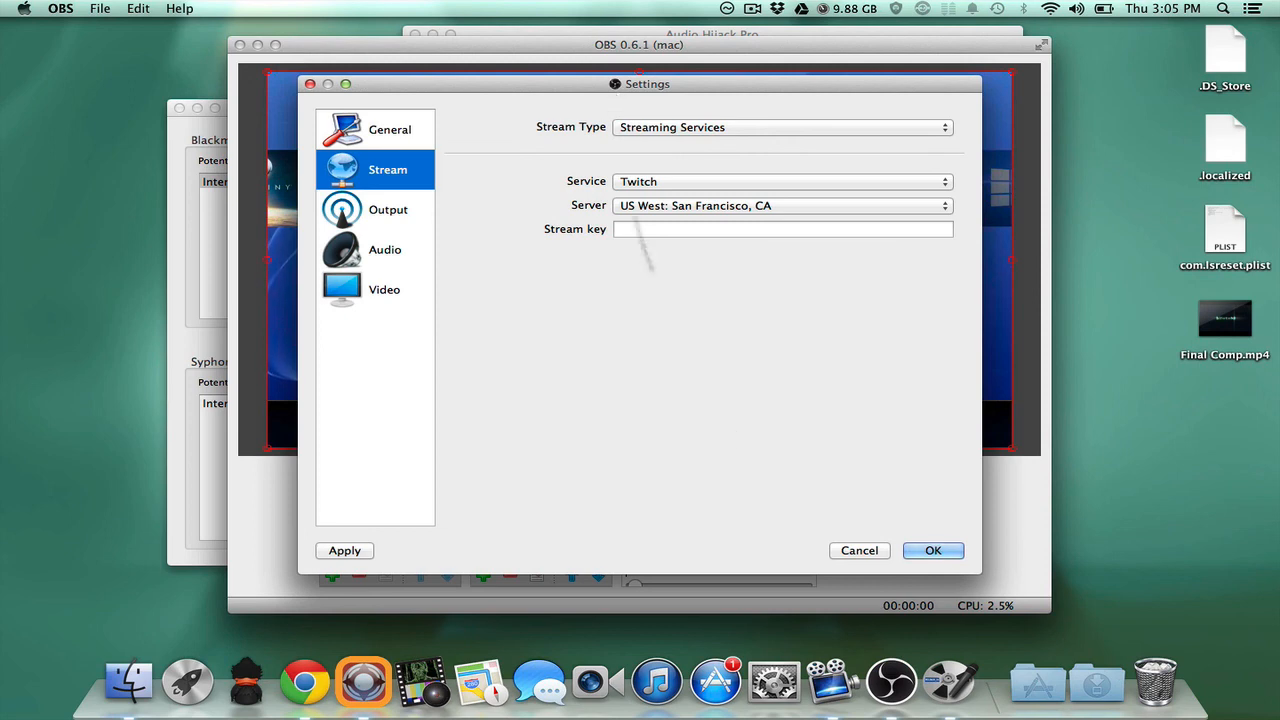